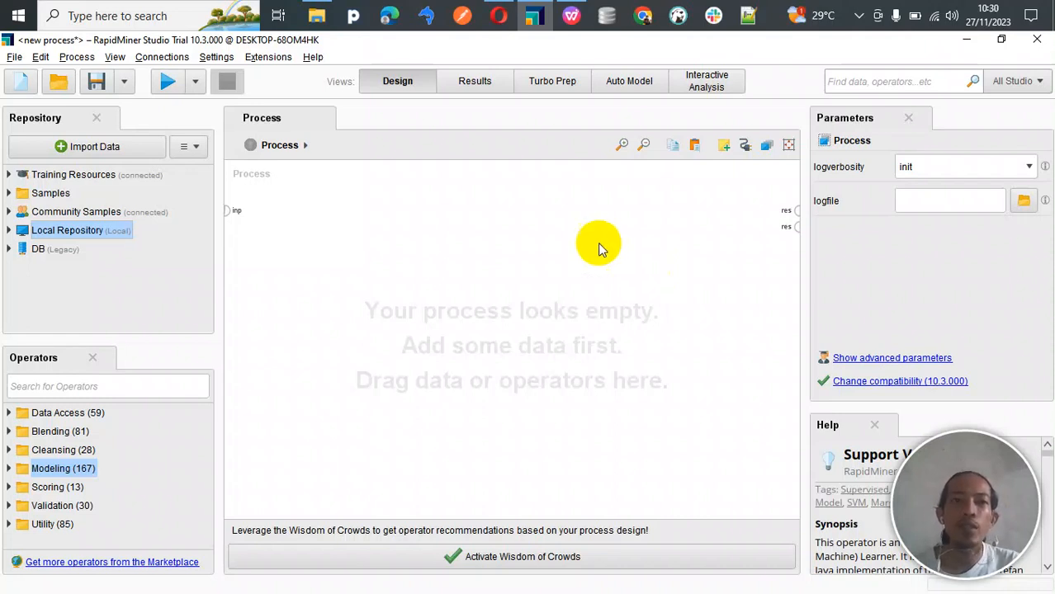
# Start a data import from this computer, using 7. Dataset Tesis Final.xls from the Materi Kuliah\data mining folder on drive D.
pyautogui.click(316, 15)
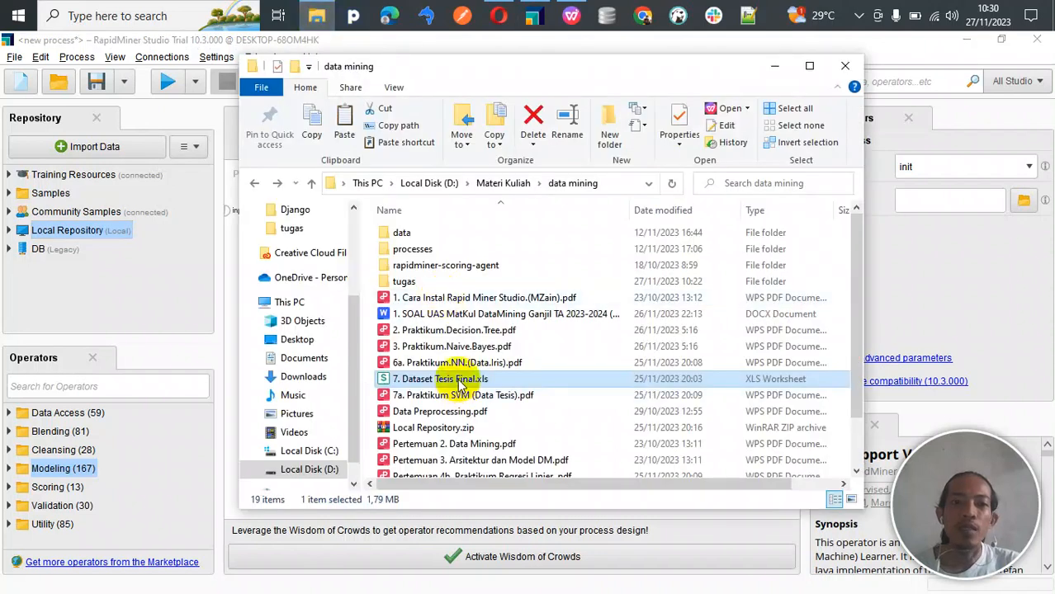
pyautogui.click(774, 66)
pyautogui.click(108, 147)
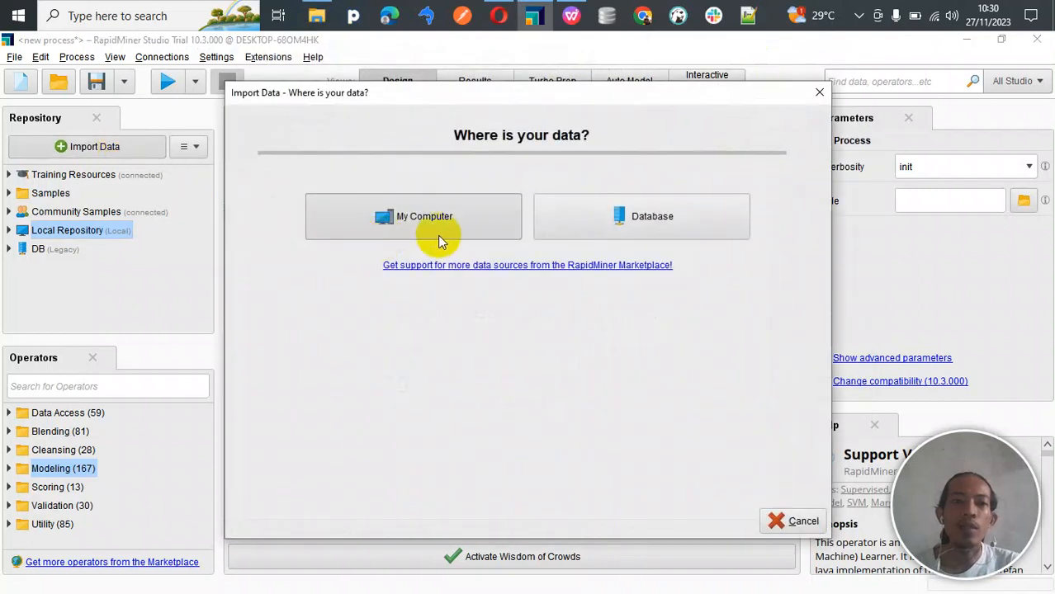
pyautogui.click(429, 219)
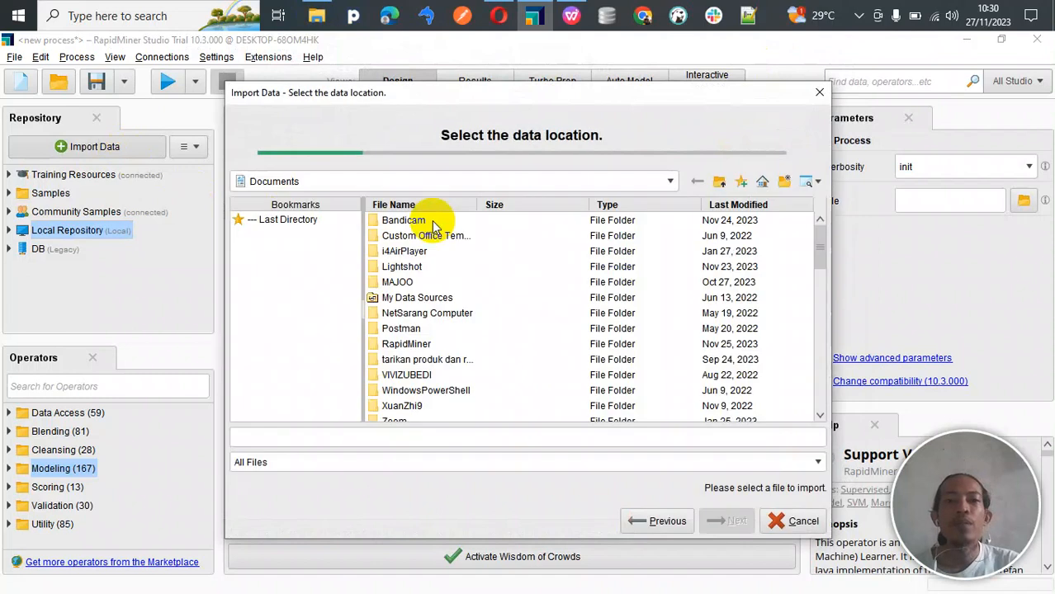
pyautogui.click(671, 181)
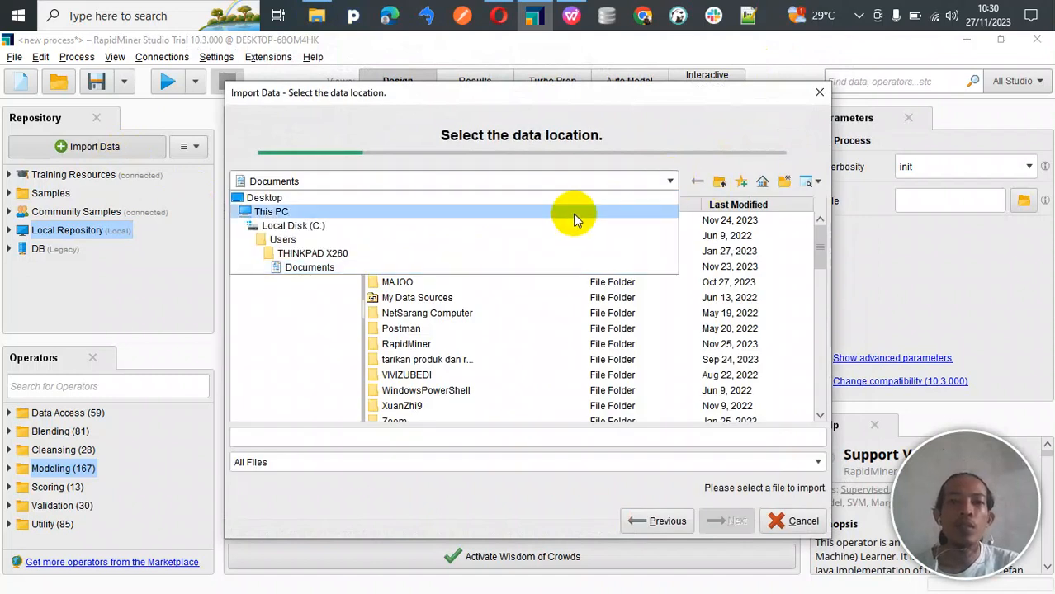
pyautogui.click(534, 213)
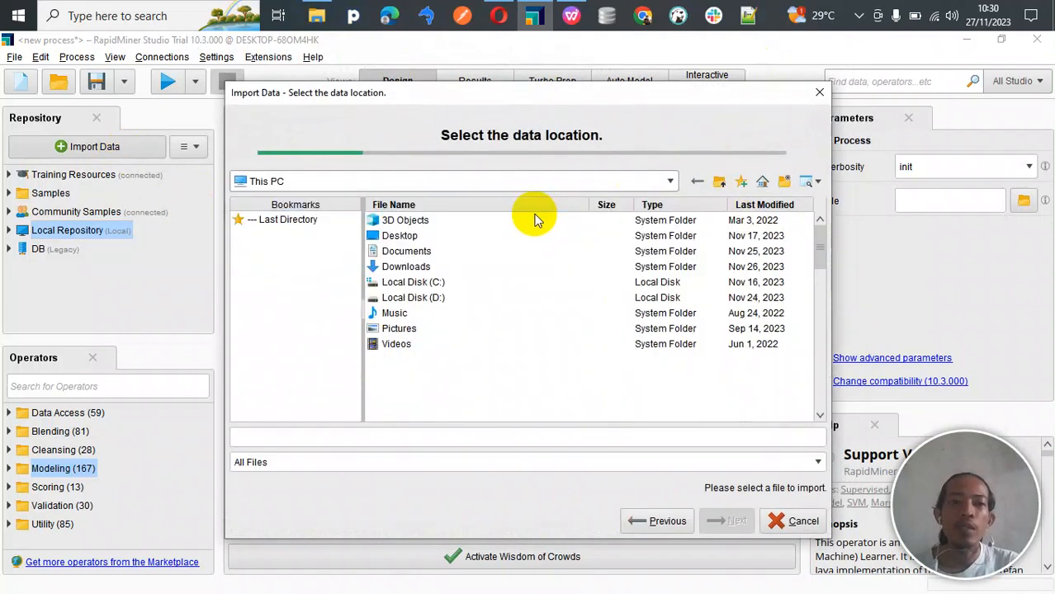
pyautogui.doubleClick(431, 296)
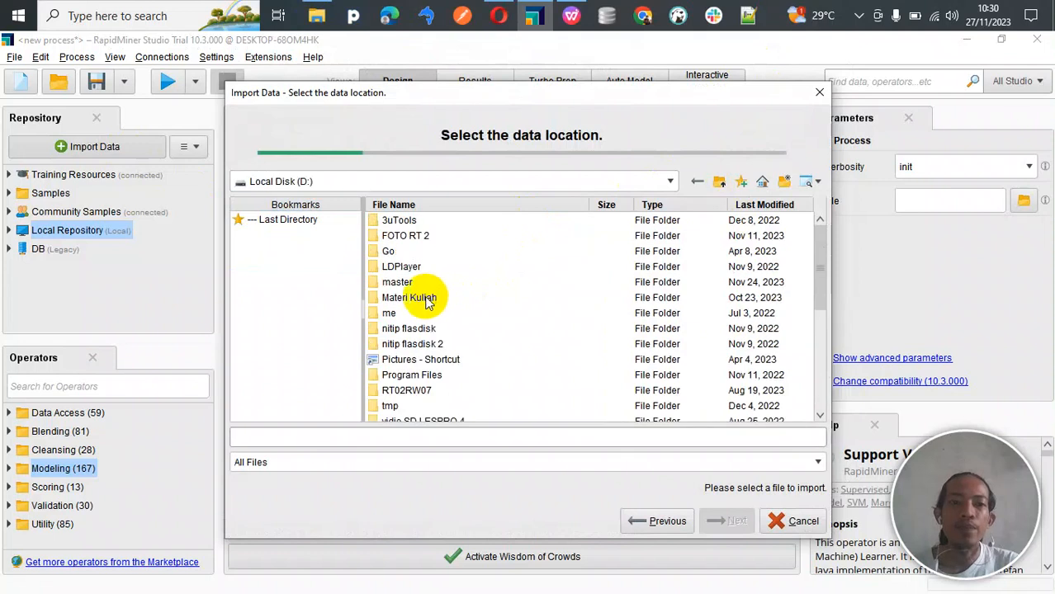
pyautogui.doubleClick(431, 298)
pyautogui.doubleClick(417, 266)
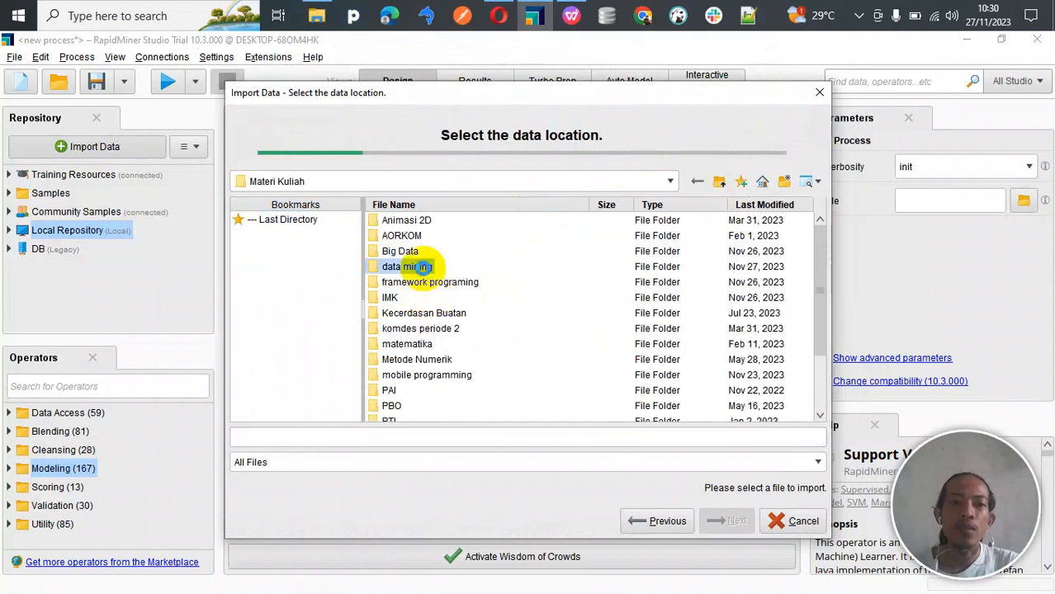
pyautogui.click(446, 363)
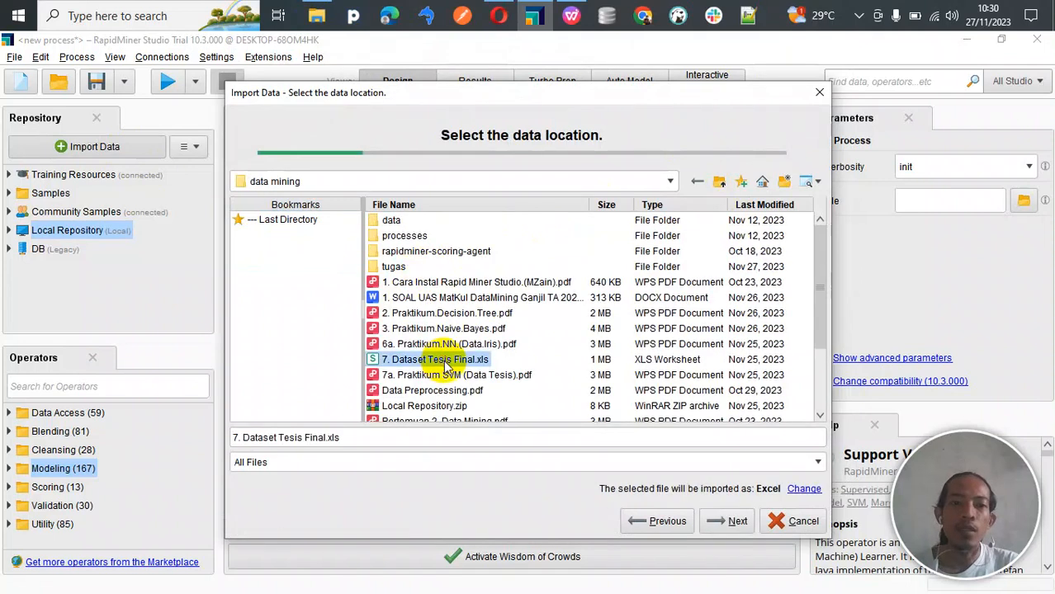
pyautogui.click(722, 521)
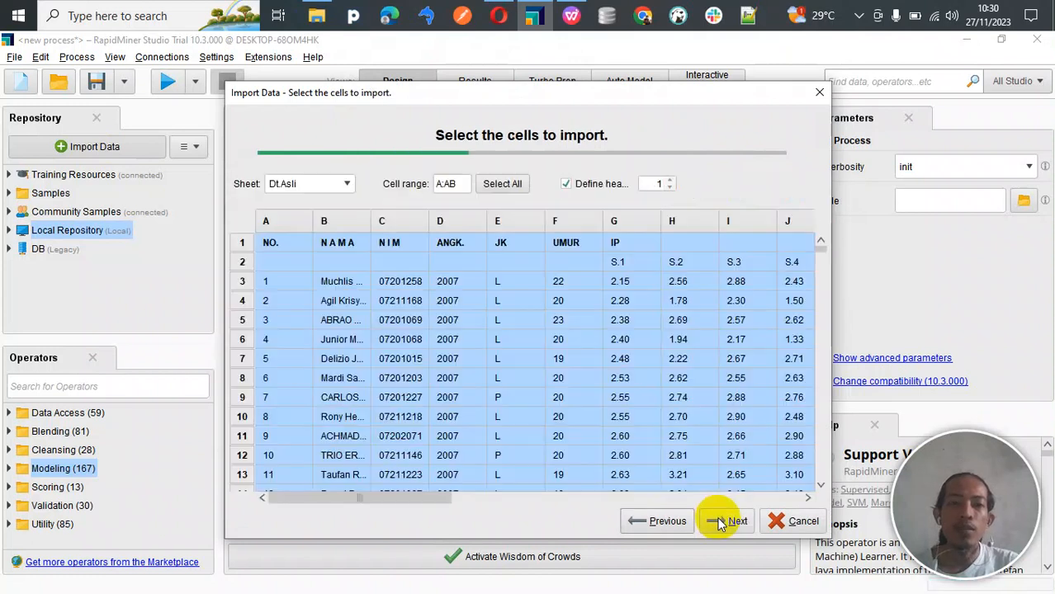
# Choose the sheet NB,DT,kNN as the import source and proceed to the column formatting.
pyautogui.click(348, 184)
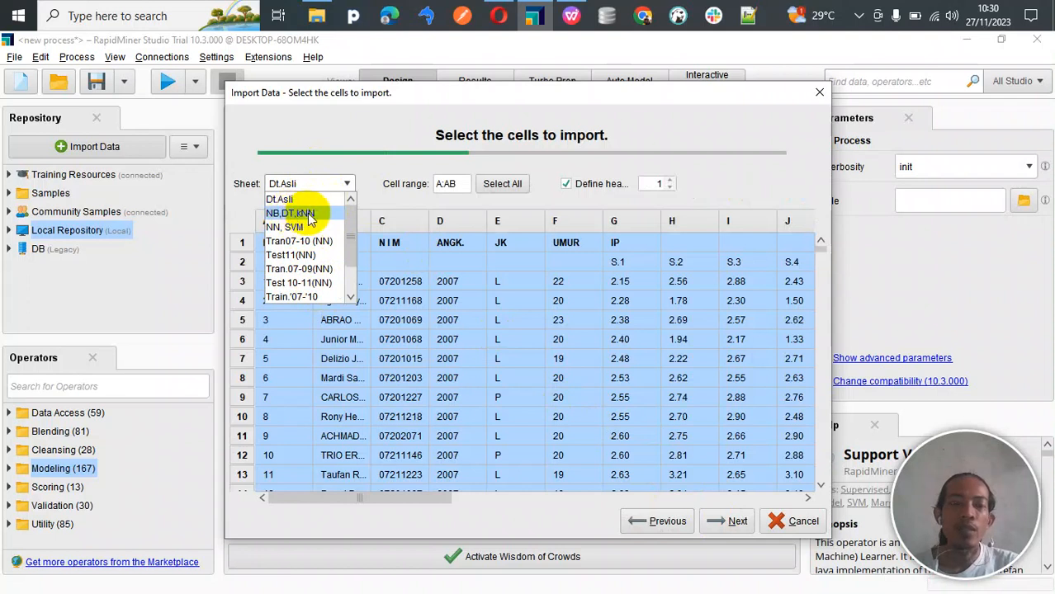
pyautogui.click(310, 214)
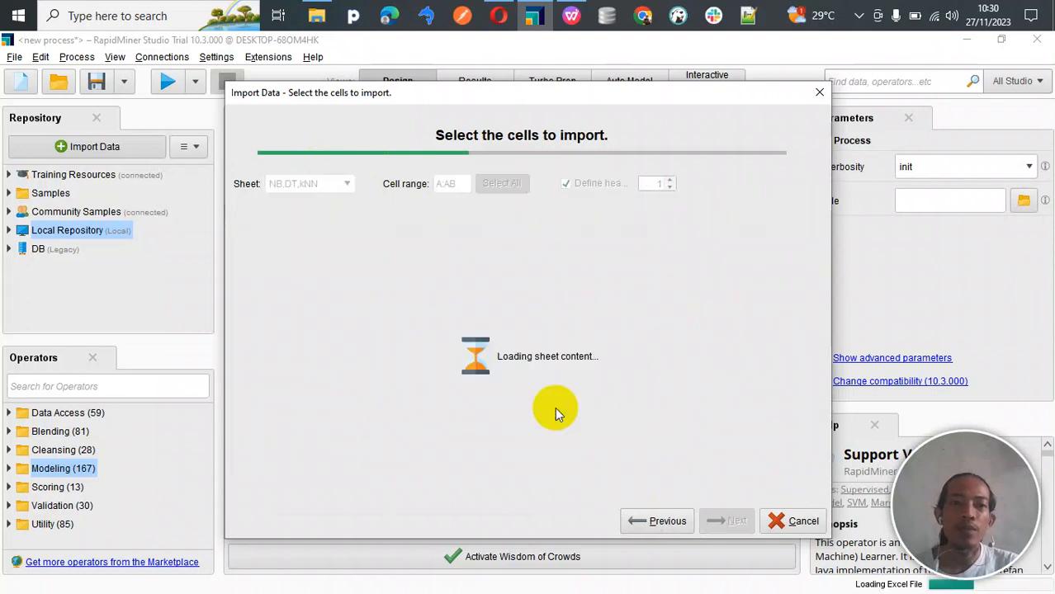
pyautogui.click(731, 521)
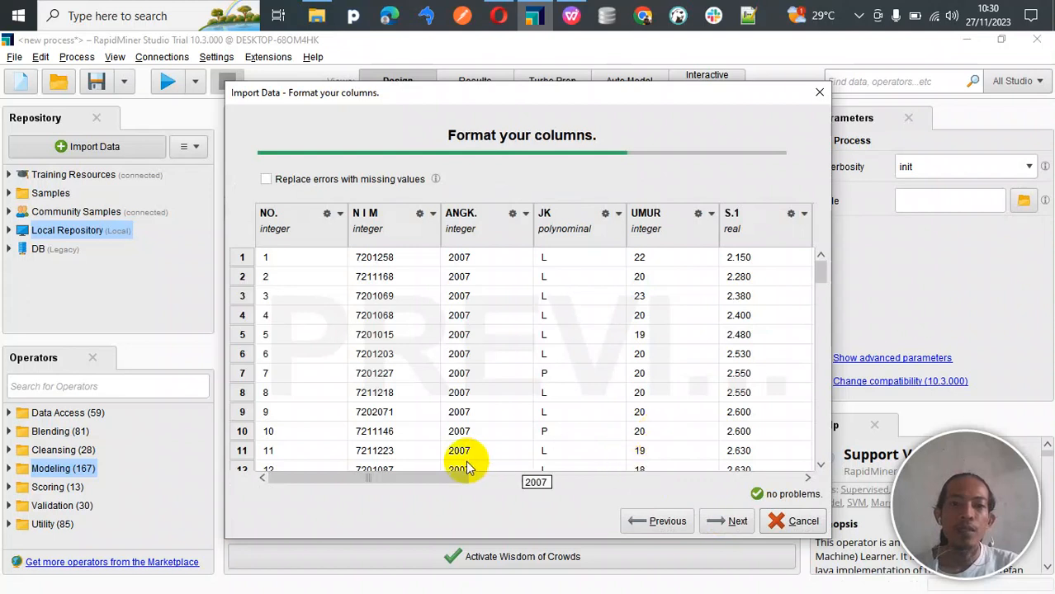
# Exclude the NO., N I M, ANGK. and LS columns from the import.
pyautogui.moveTo(439, 478); pyautogui.dragTo(359, 457)
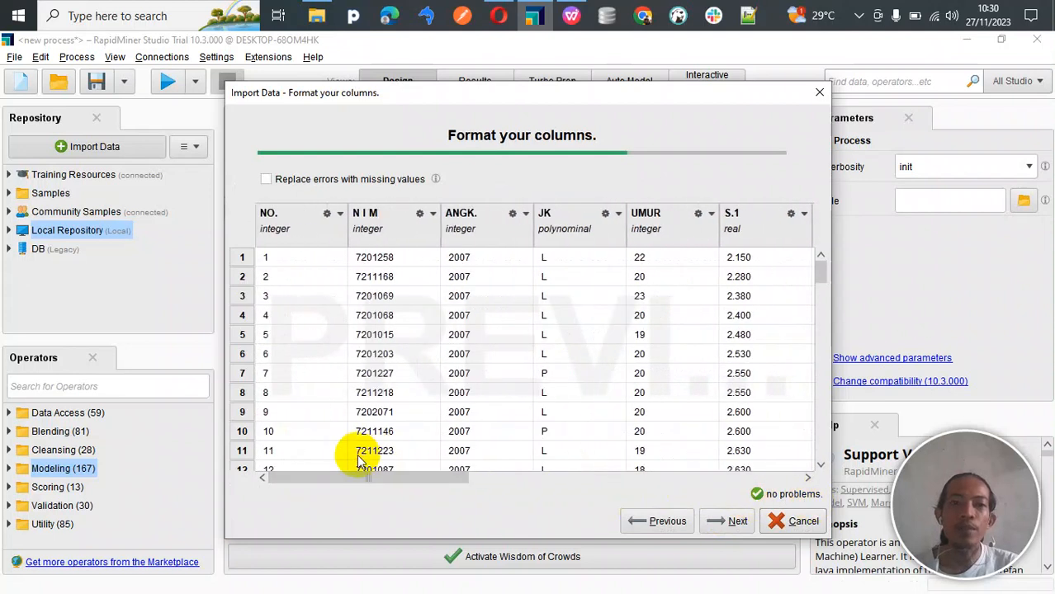
pyautogui.click(339, 214)
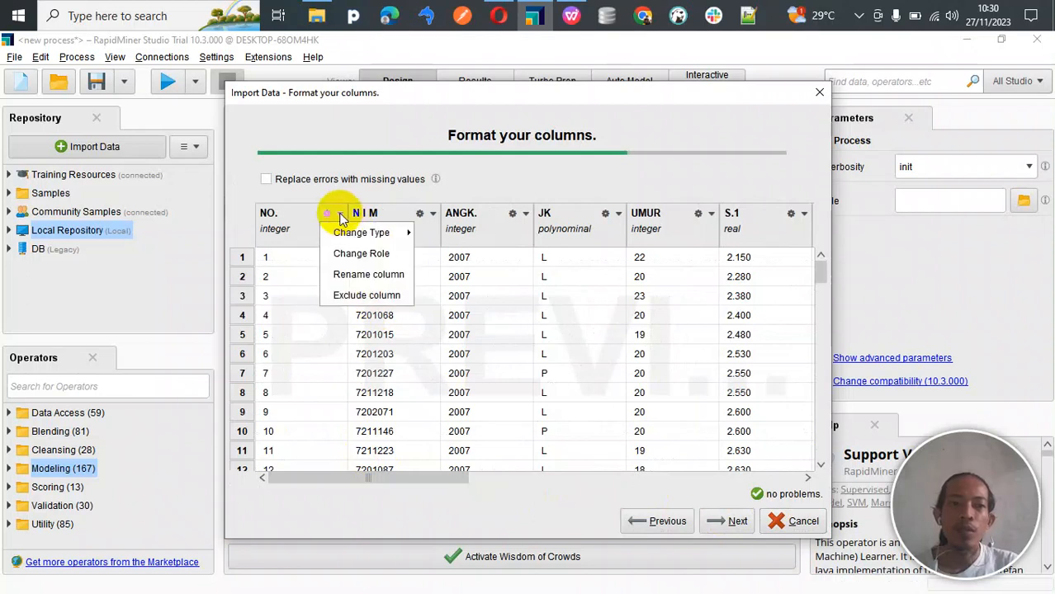
pyautogui.click(361, 294)
pyautogui.click(434, 216)
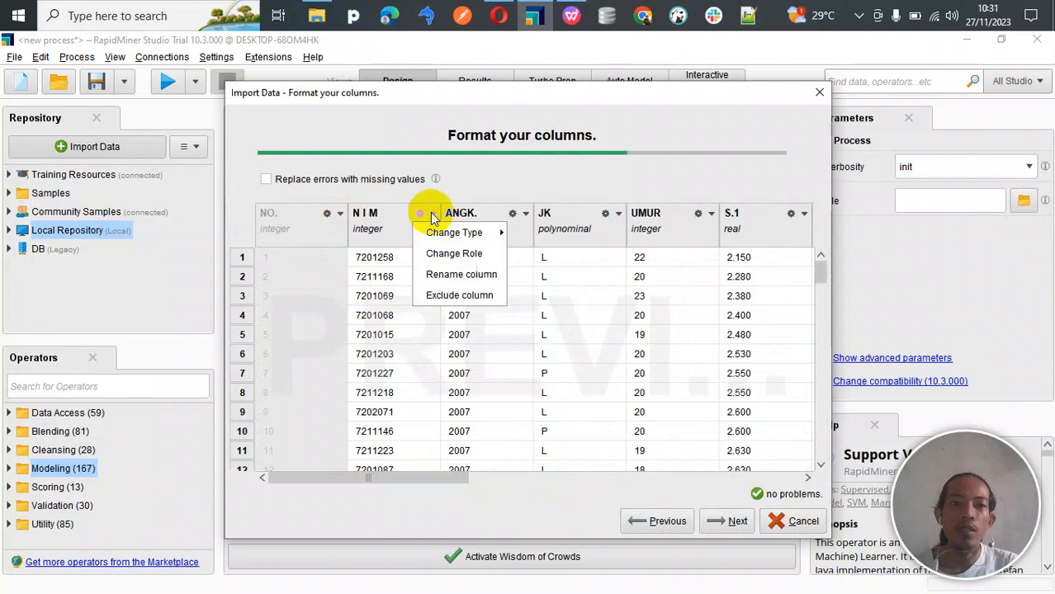
pyautogui.click(451, 297)
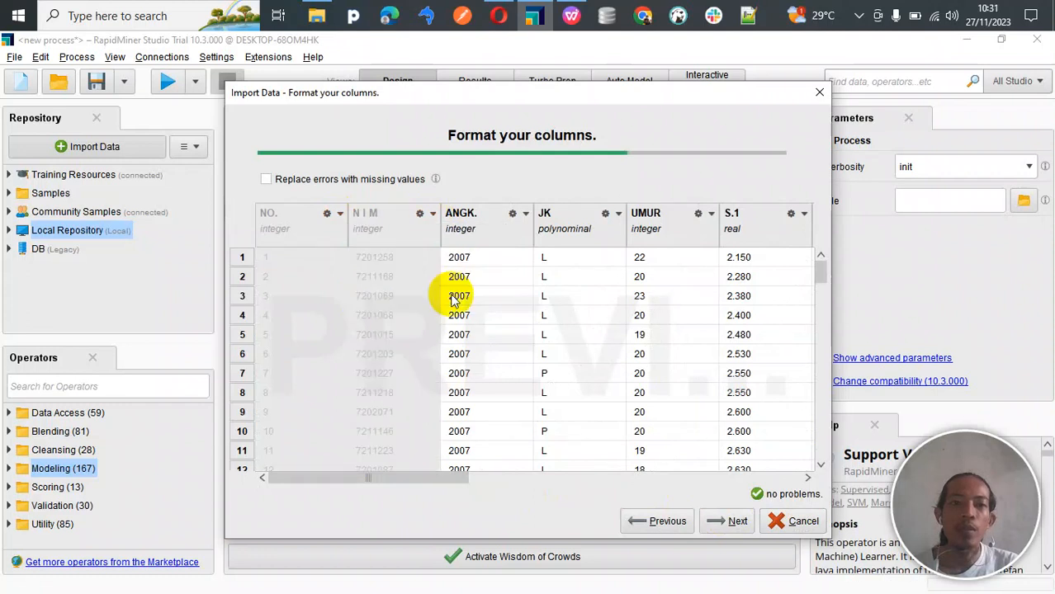
pyautogui.click(525, 213)
pyautogui.click(532, 295)
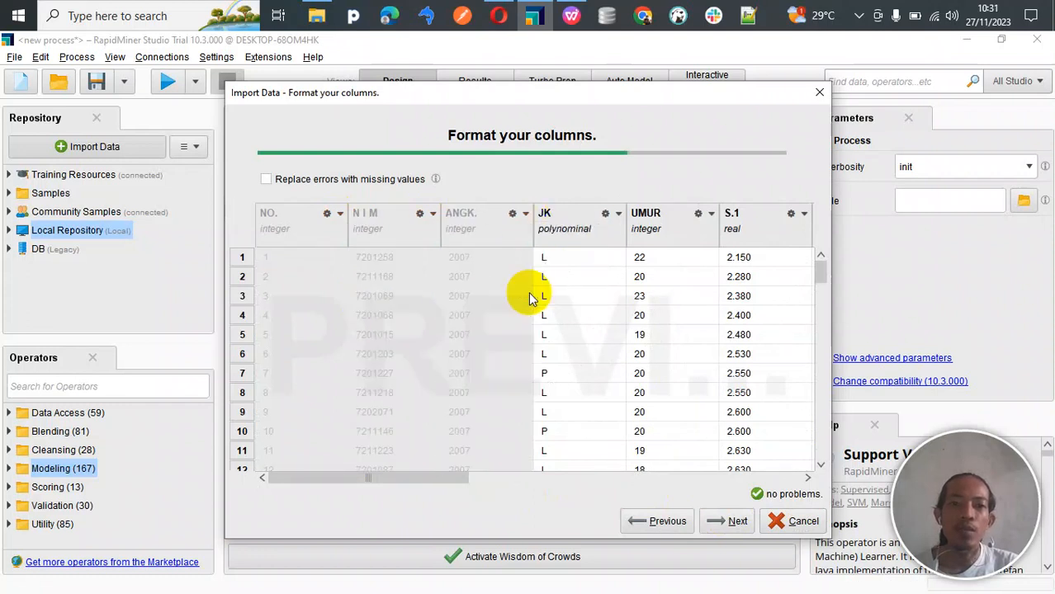
pyautogui.moveTo(428, 483); pyautogui.dragTo(759, 500)
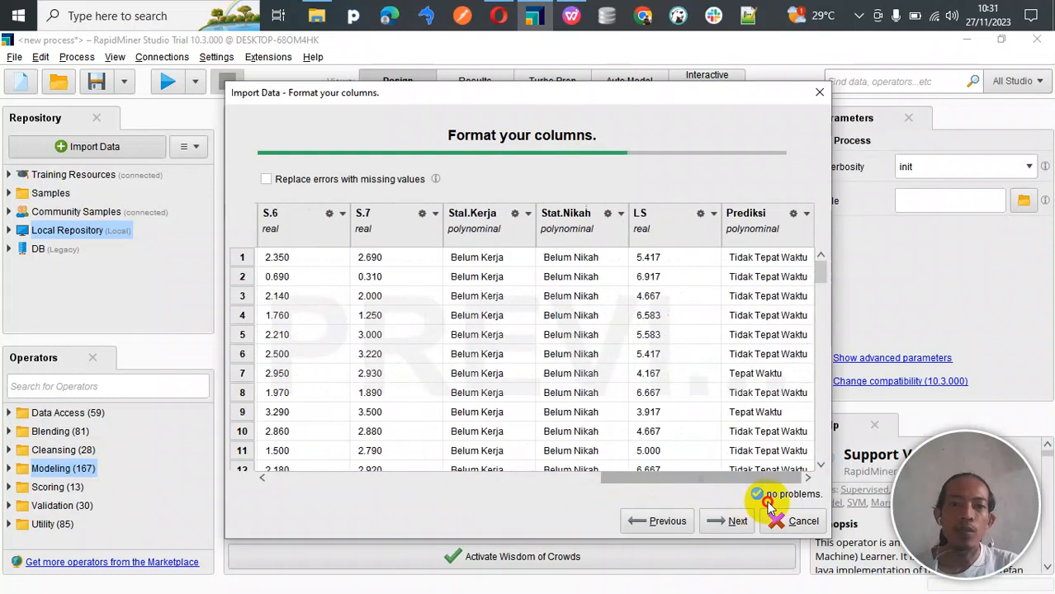
pyautogui.click(713, 215)
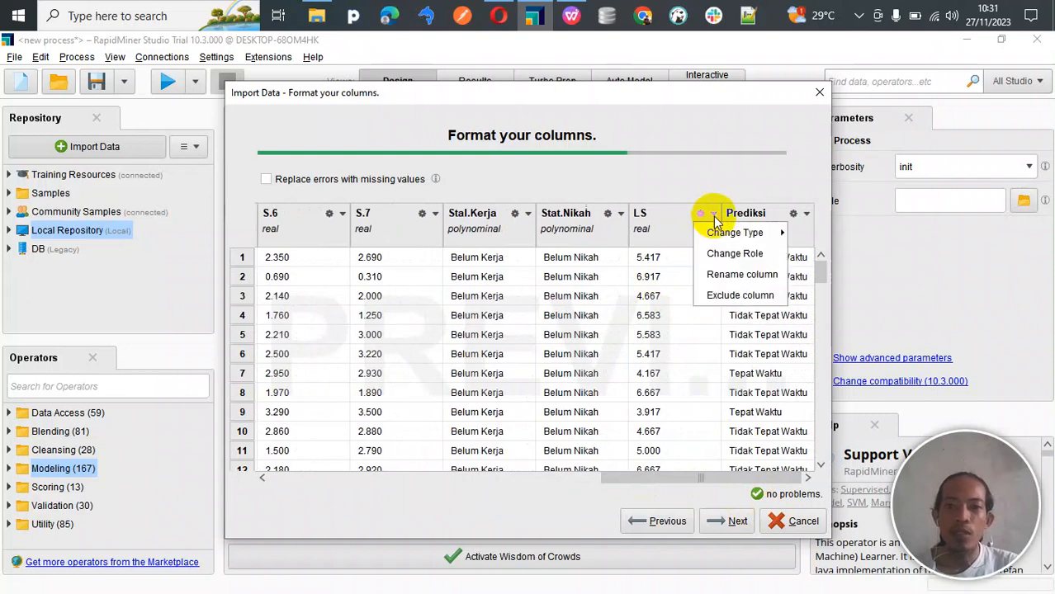
pyautogui.click(718, 295)
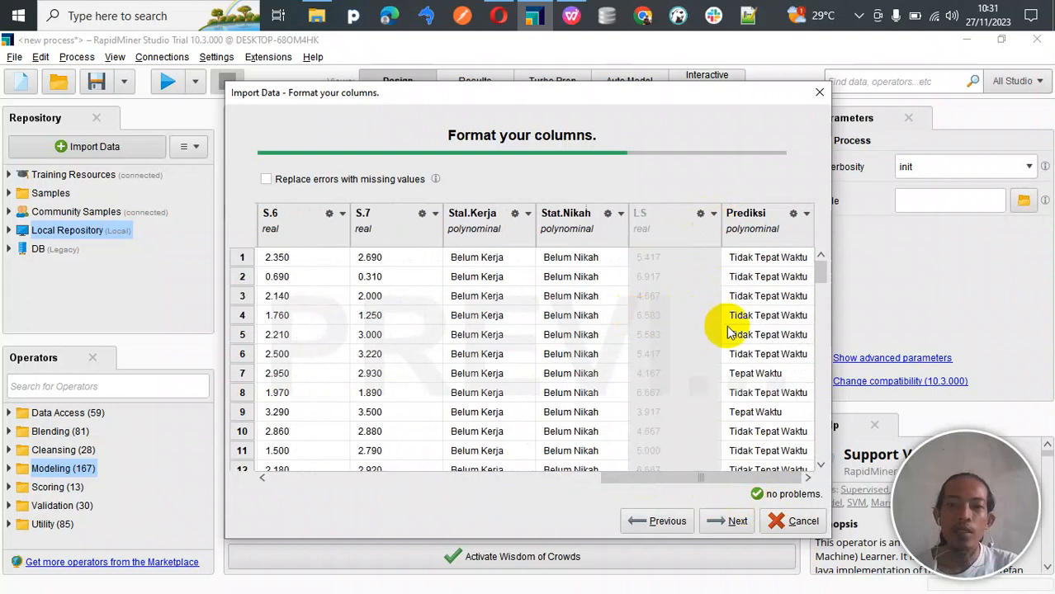
# Change the role of the Prediksi column to label and proceed to the storage location.
pyautogui.scroll(-2, 731, 333)
pyautogui.scroll(2, 730, 332)
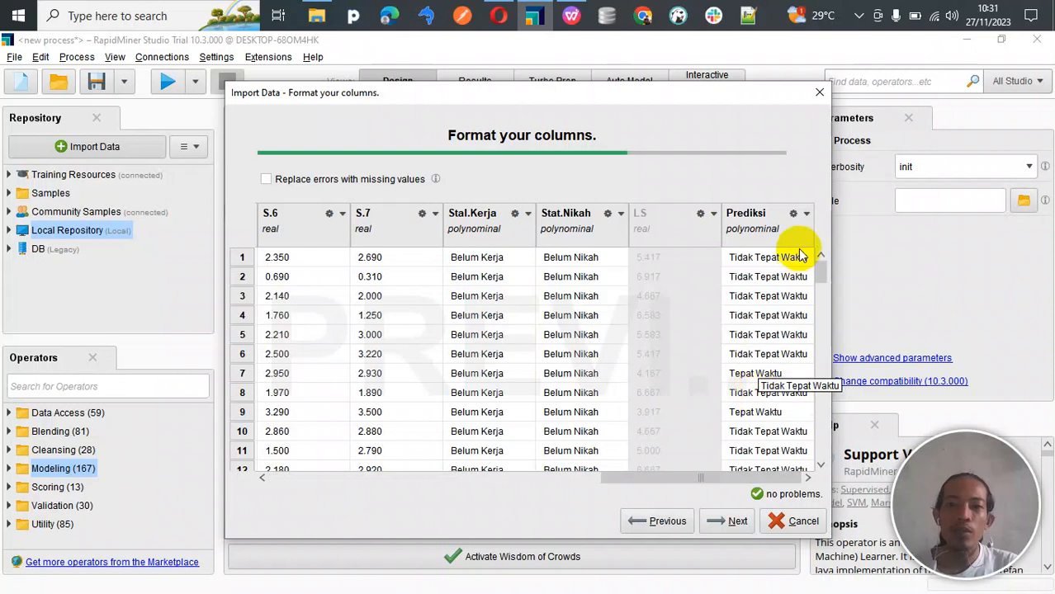
pyautogui.click(806, 215)
pyautogui.click(819, 253)
pyautogui.click(711, 324)
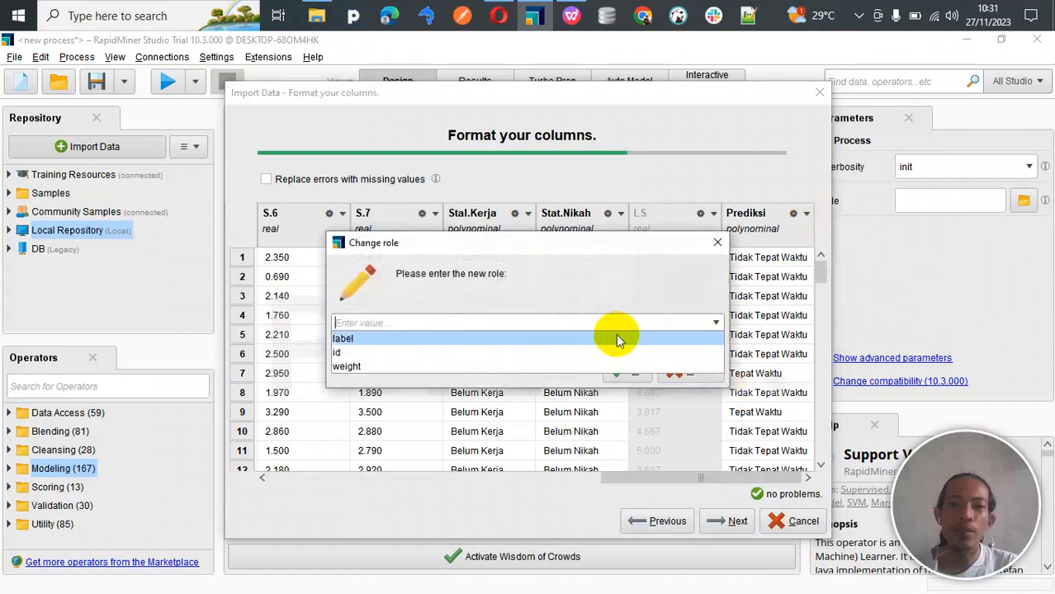
pyautogui.click(592, 339)
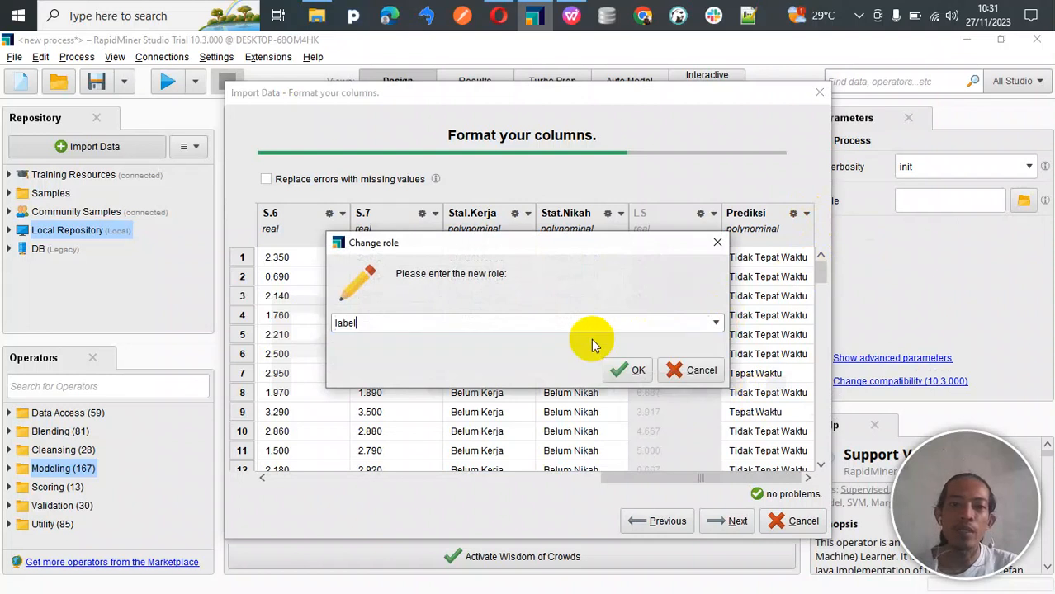
pyautogui.click(624, 372)
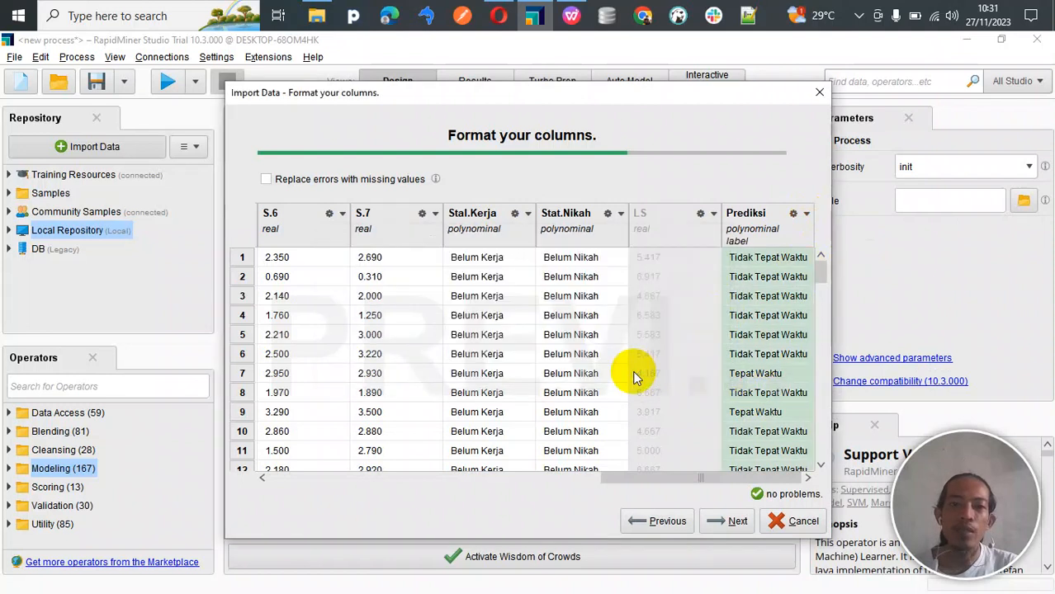
pyautogui.click(731, 521)
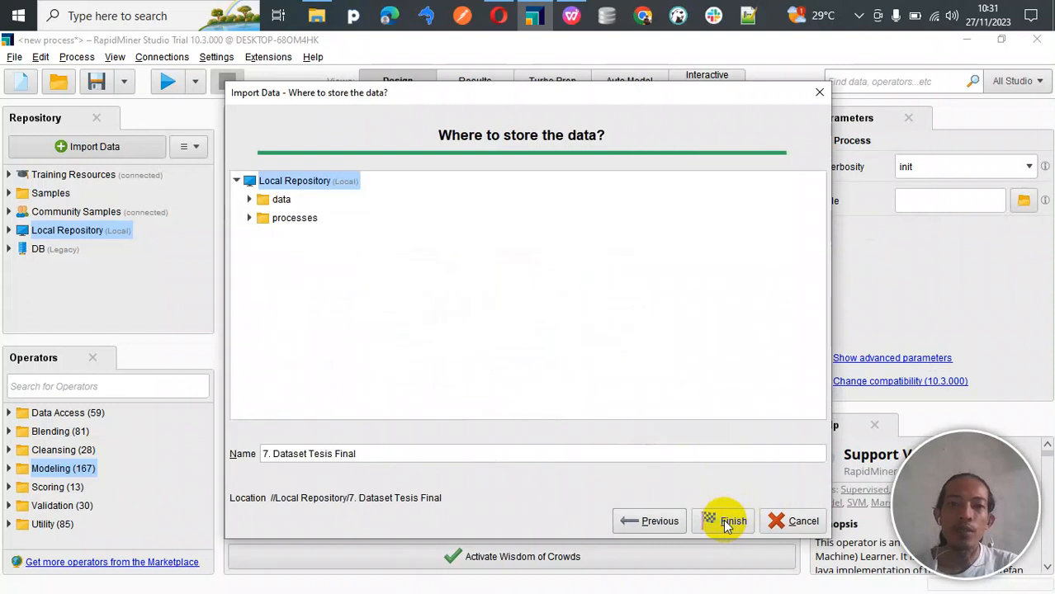
# Set the Local Repository's data folder as the storage location and name the dataset "Dataset Tesis (NB, DT, KNN)".
pyautogui.click(252, 202)
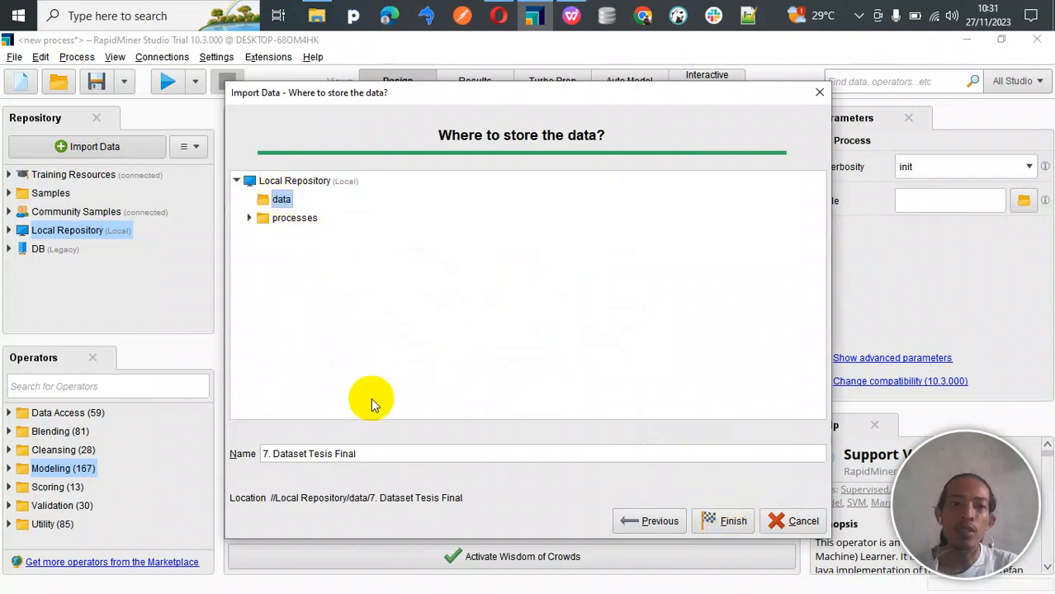
pyautogui.moveTo(274, 453); pyautogui.dragTo(260, 456)
pyautogui.press('BackSpace')
pyautogui.click(383, 453)
pyautogui.press('BackSpace')
pyautogui.press('BackSpace')
pyautogui.press('BackSpace')
pyautogui.press('BackSpace')
pyautogui.press('BackSpace')
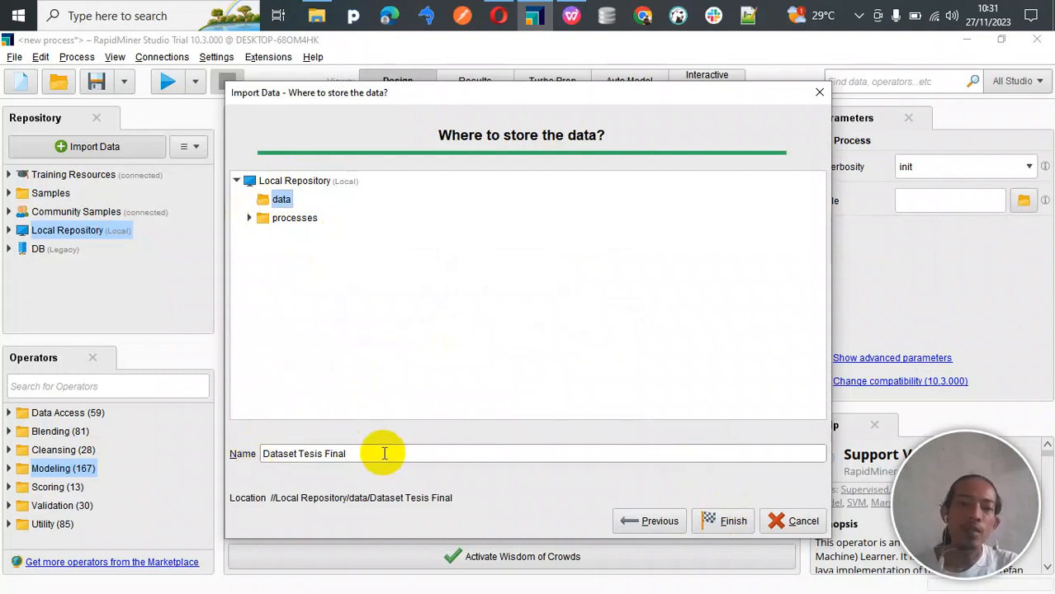
pyautogui.write('(')
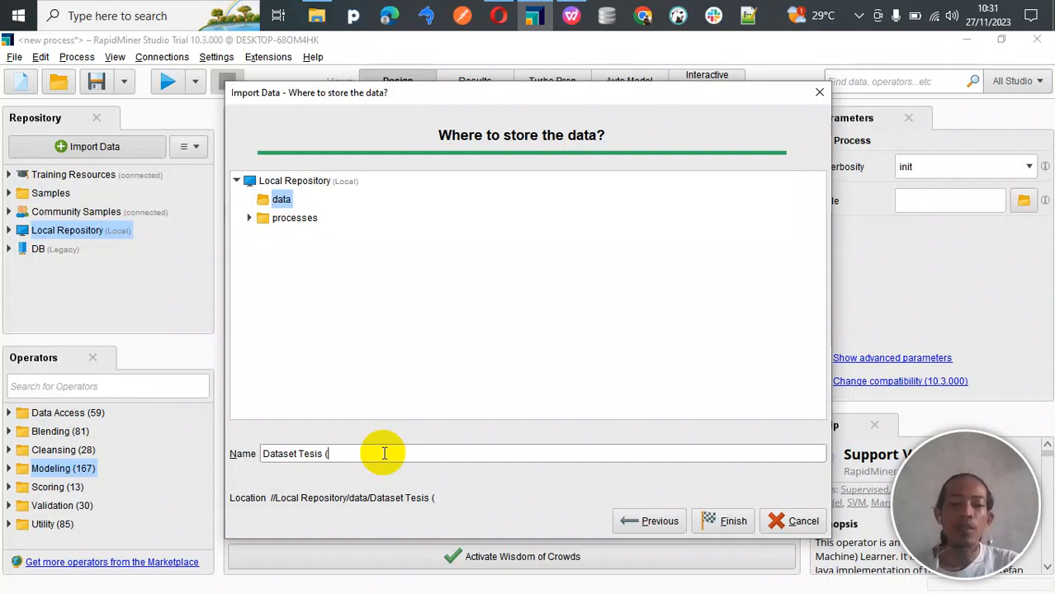
pyautogui.write('NB')
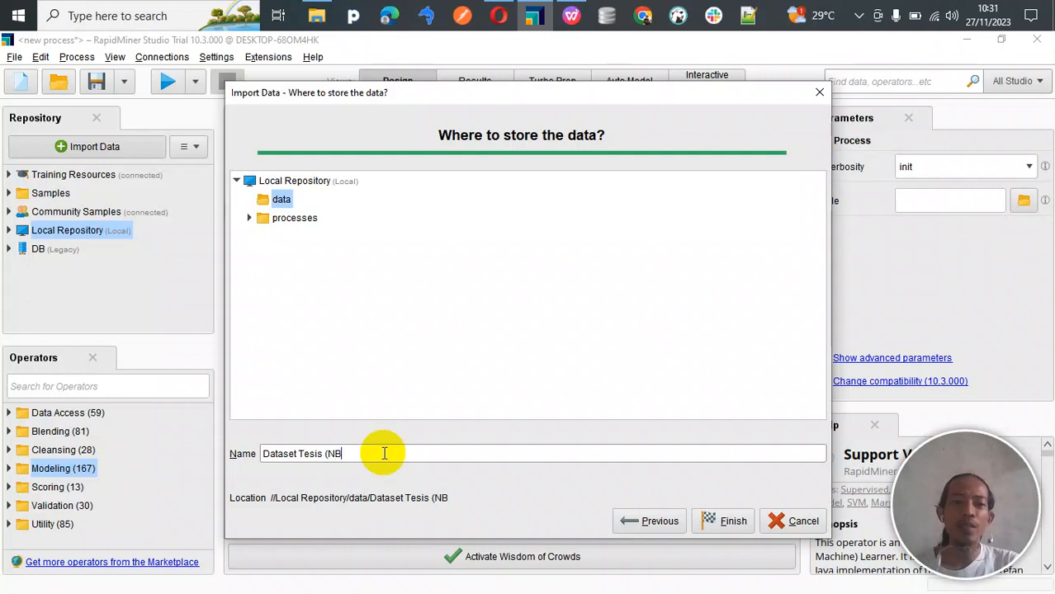
pyautogui.write(', ')
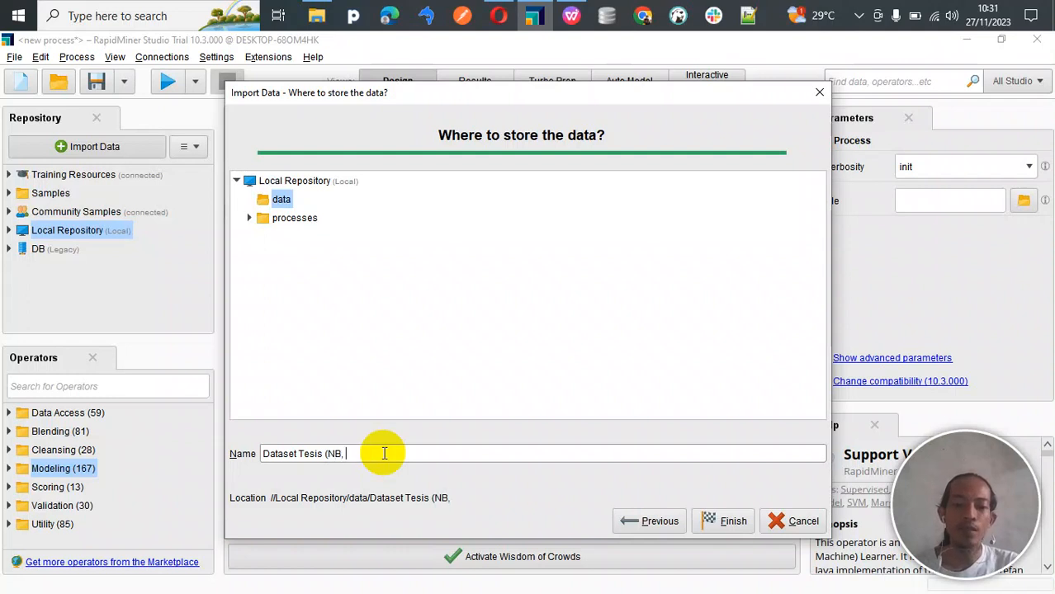
pyautogui.write('DT, KN')
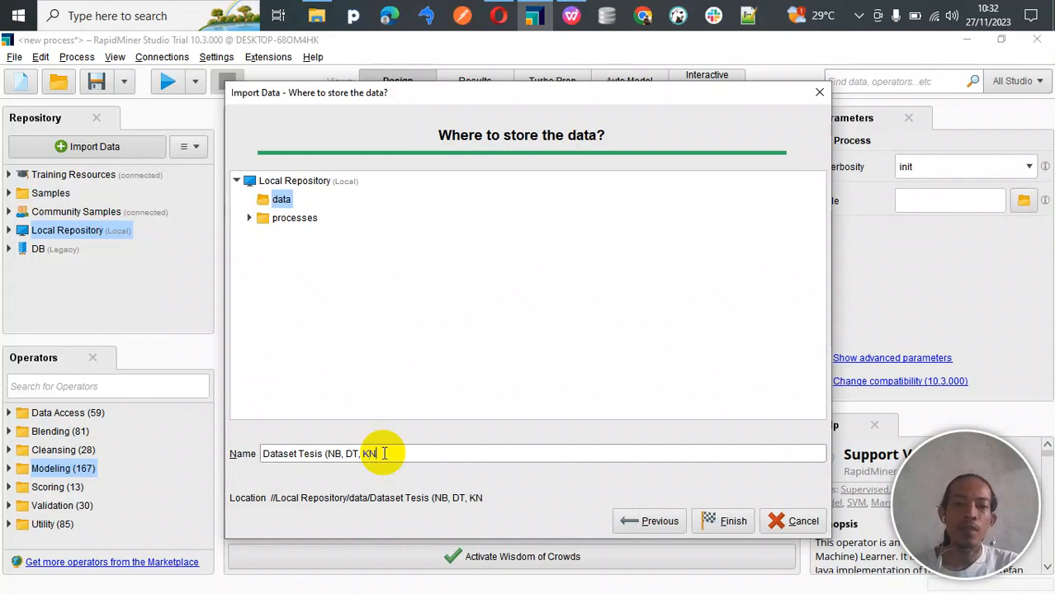
pyautogui.write('N)')
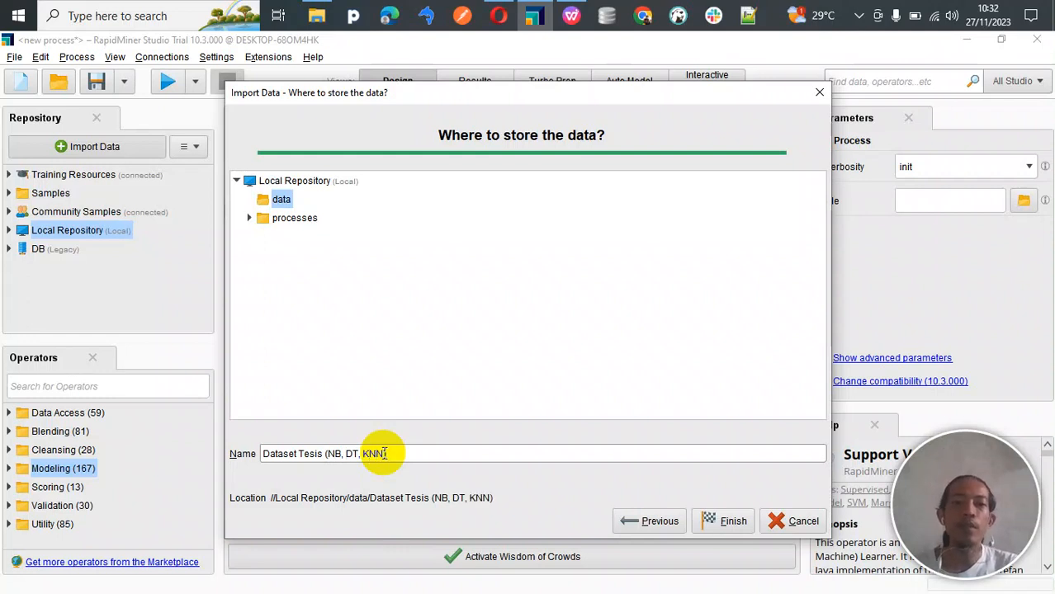
# Finish the import and look across the columns of the imported example set.
pyautogui.click(726, 519)
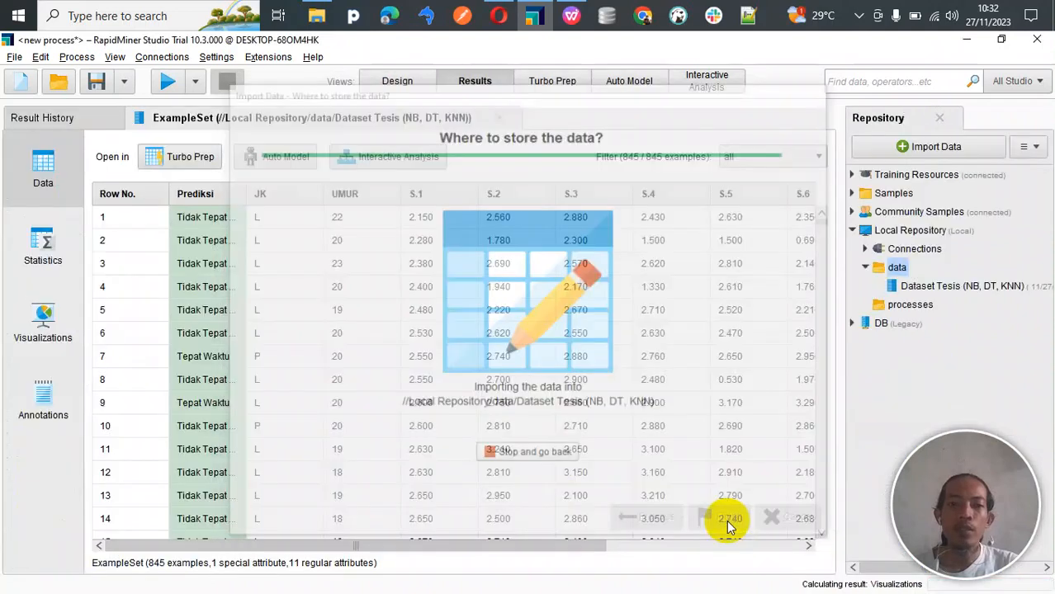
pyautogui.hscroll(3, 467, 317)
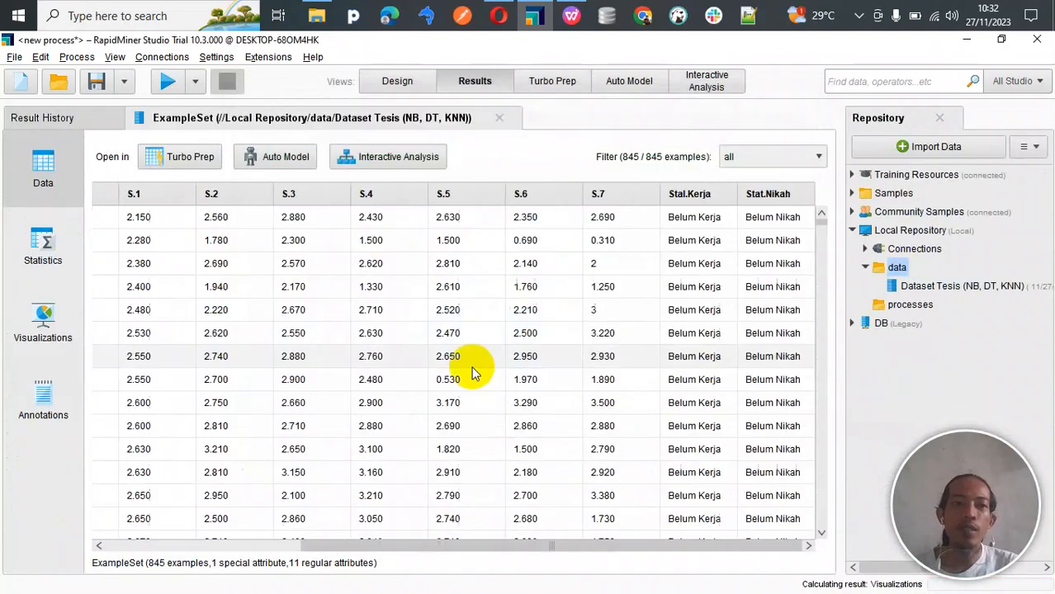
pyautogui.hscroll(-3, 473, 373)
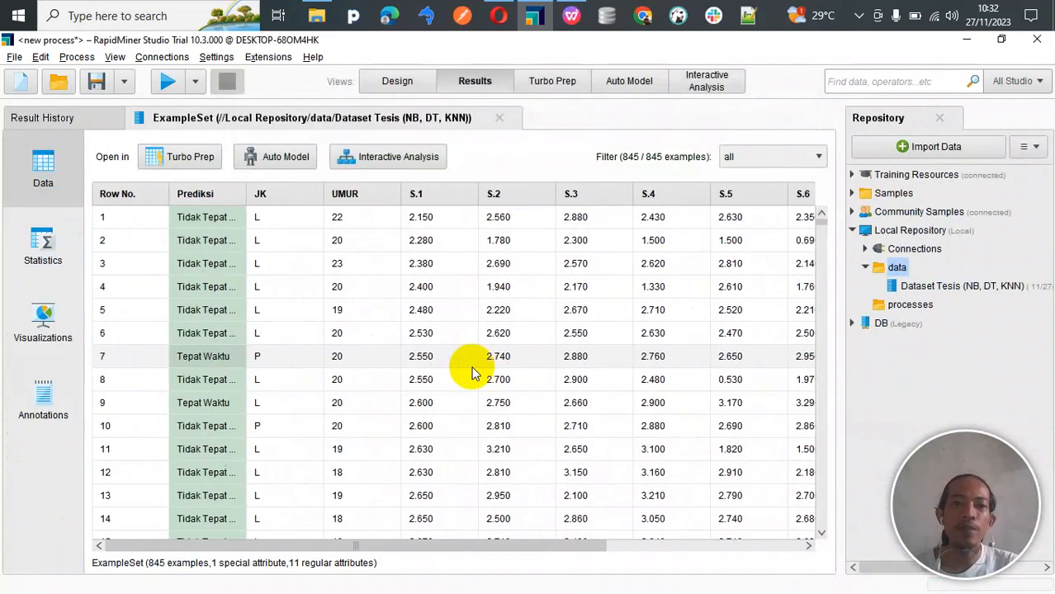
# Switch to the Design view and add the Dataset Tesis (NB, DT, KNN) dataset to the empty process.
pyautogui.hscroll(3, 472, 373)
pyautogui.hscroll(-3, 472, 373)
pyautogui.hscroll(5, 473, 373)
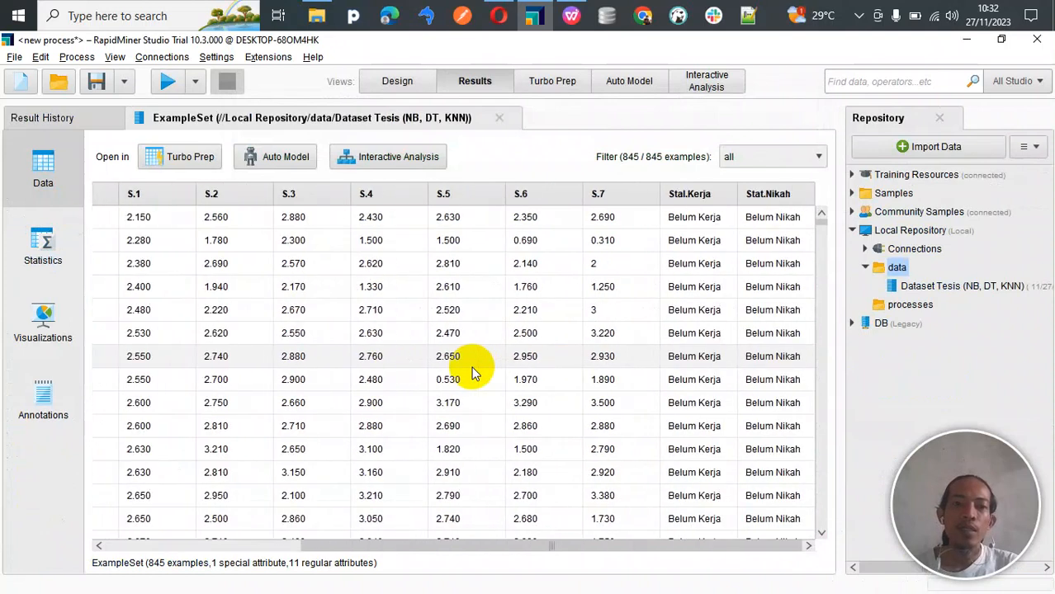
pyautogui.hscroll(-5, 473, 373)
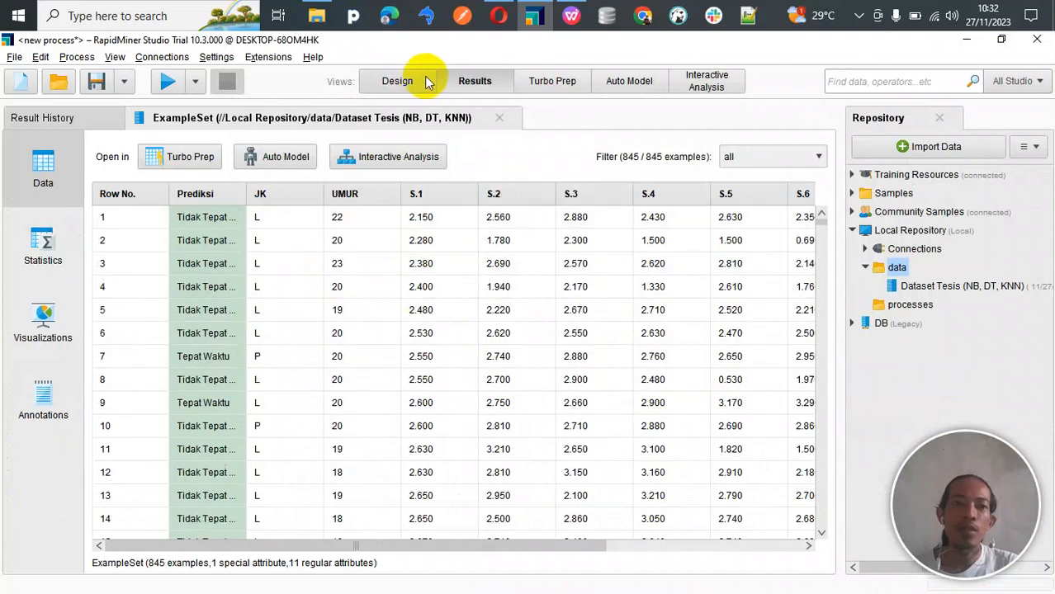
pyautogui.click(400, 83)
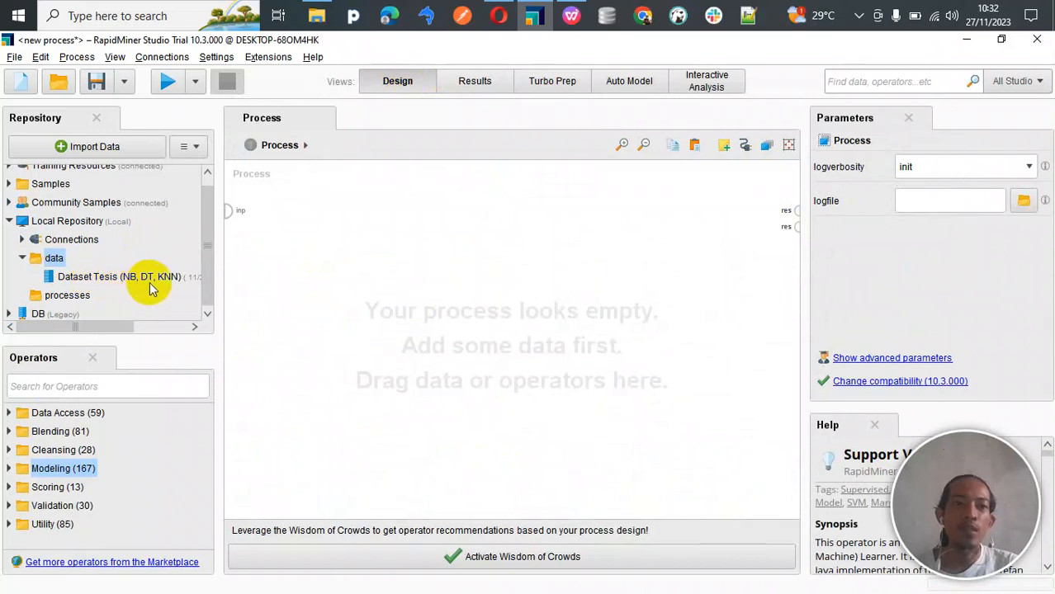
pyautogui.moveTo(91, 280); pyautogui.dragTo(298, 255)
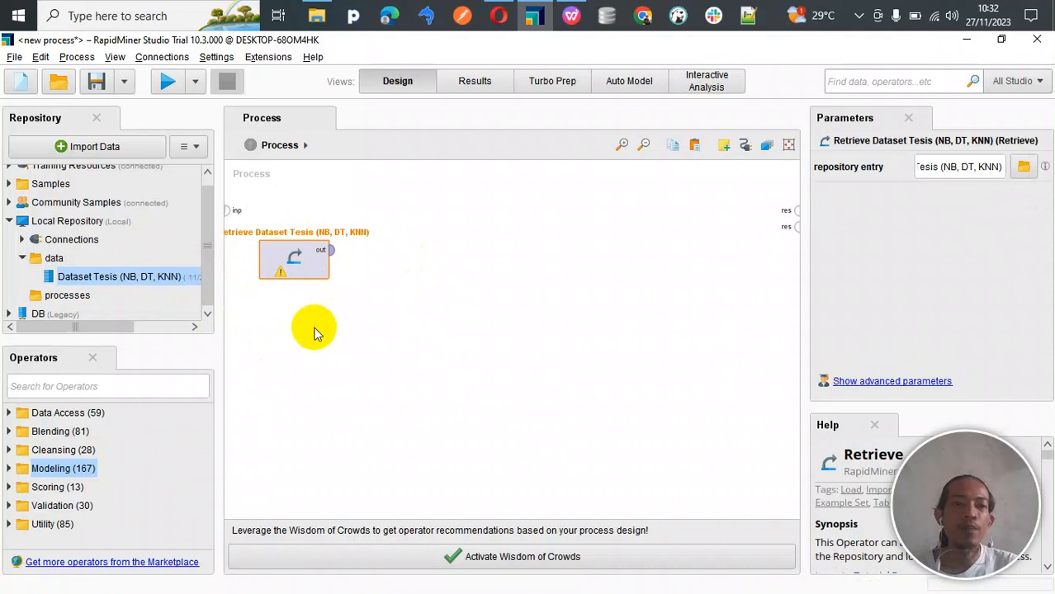
pyautogui.click(433, 364)
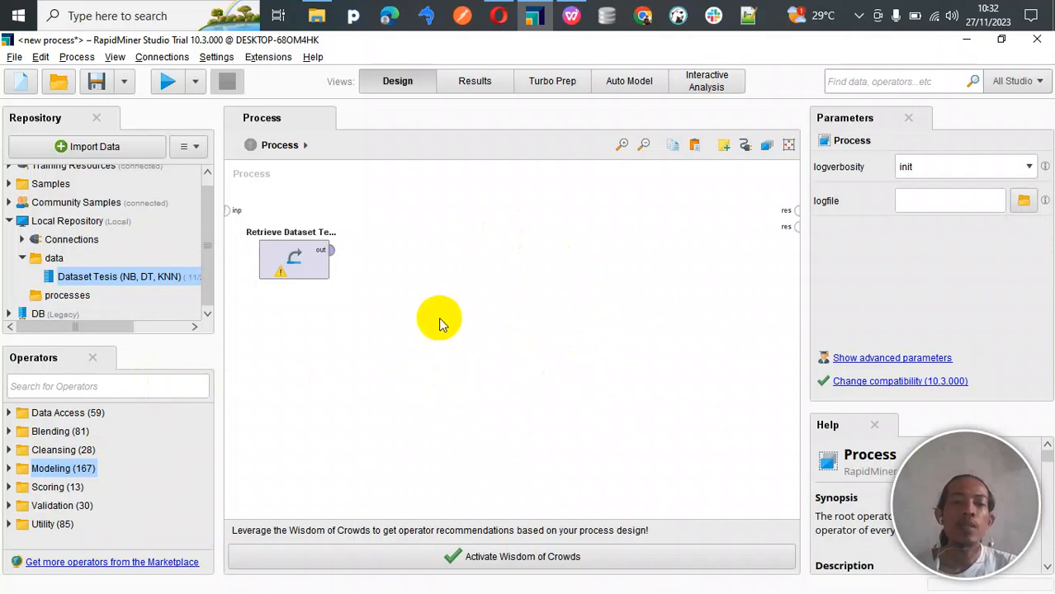
# Search the operators for "cross" and place a Cross Validation operator beside the Retrieve operator.
pyautogui.click(150, 388)
pyautogui.write('cro')
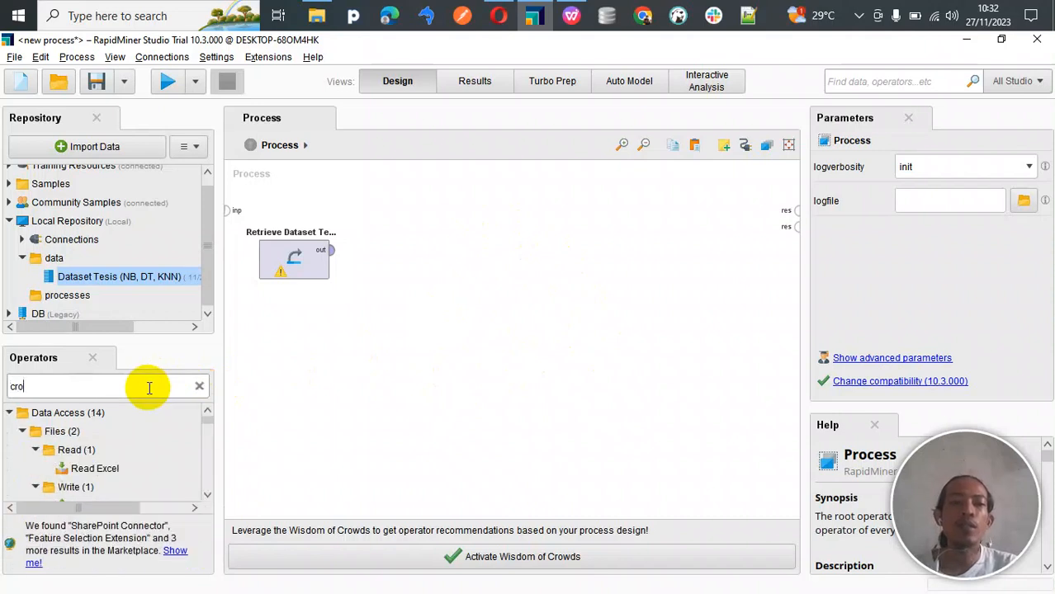
pyautogui.write('ss')
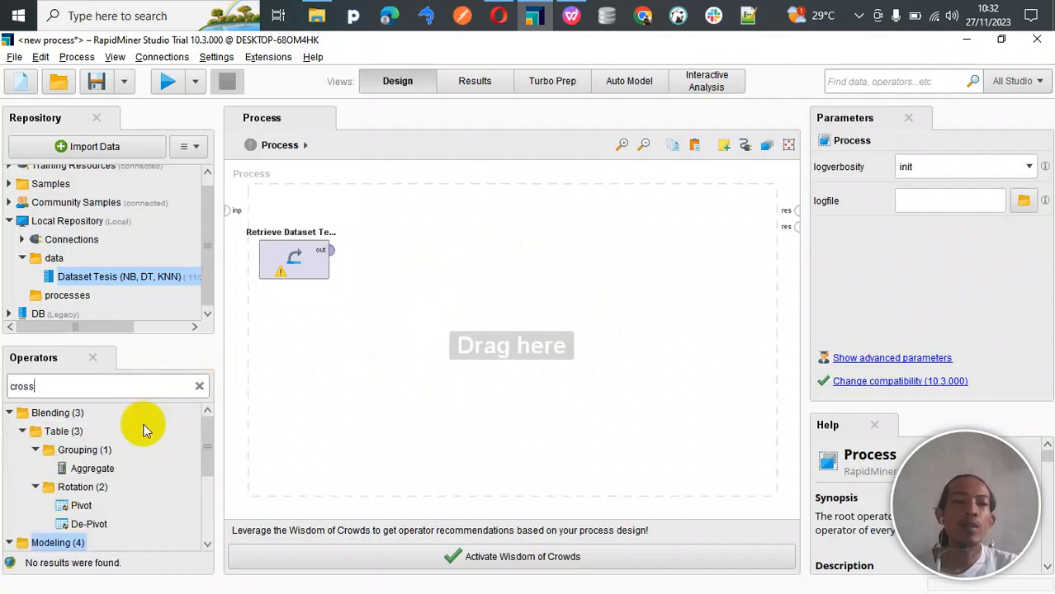
pyautogui.scroll(-3, 141, 467)
pyautogui.scroll(-2, 141, 470)
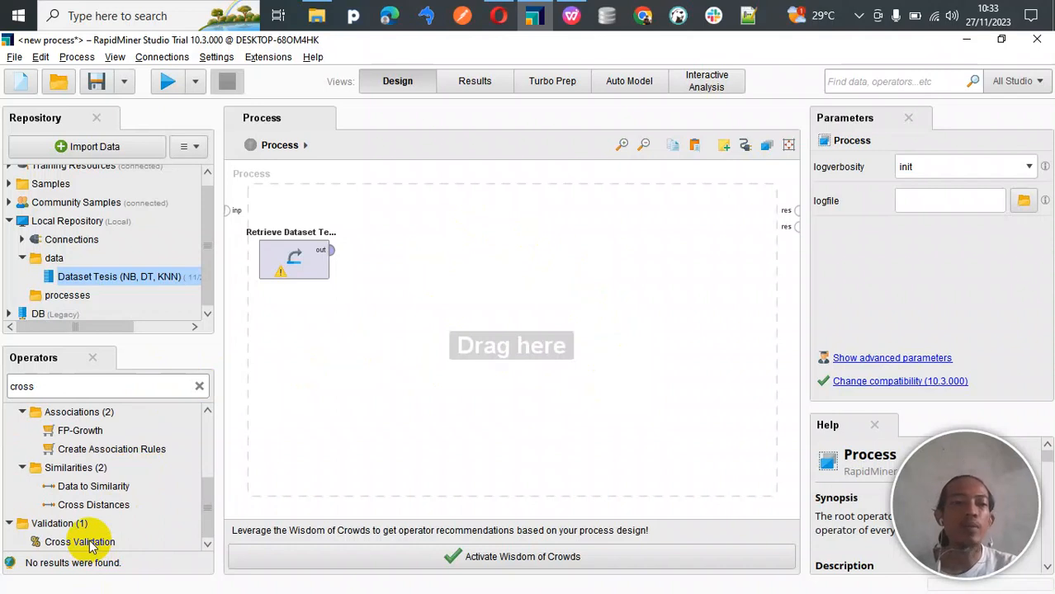
pyautogui.moveTo(90, 547); pyautogui.dragTo(458, 260)
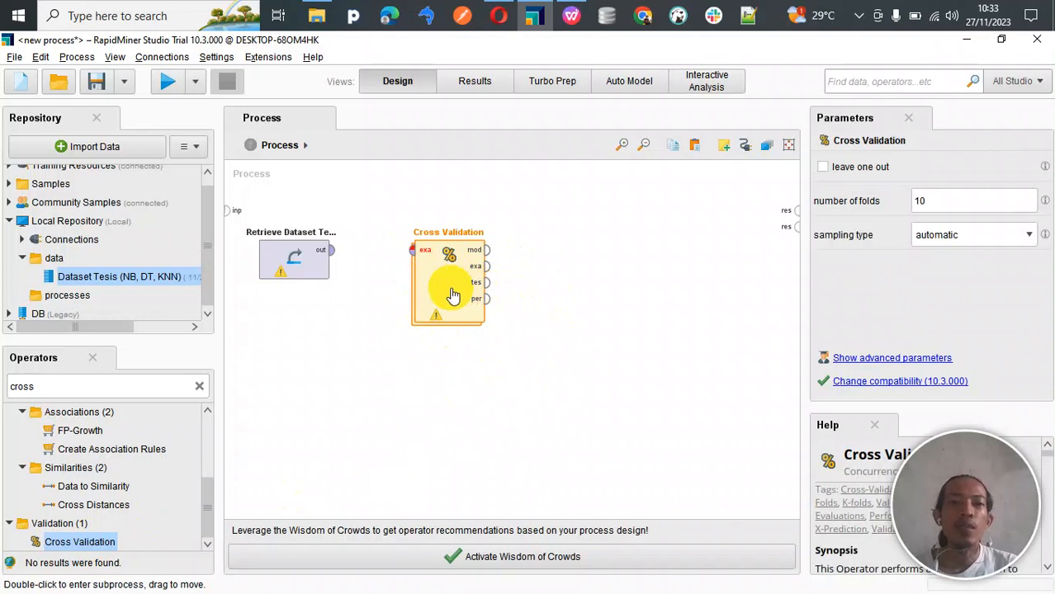
# Open the Cross Validation subprocess and add a Naive Bayes operator to its Training area.
pyautogui.doubleClick(452, 295)
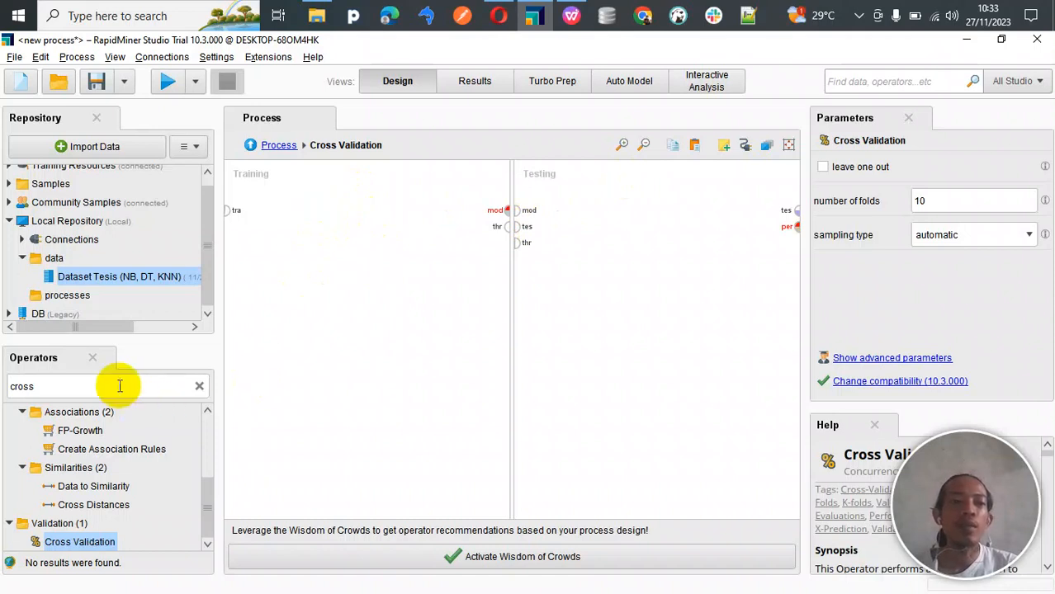
pyautogui.doubleClick(25, 385)
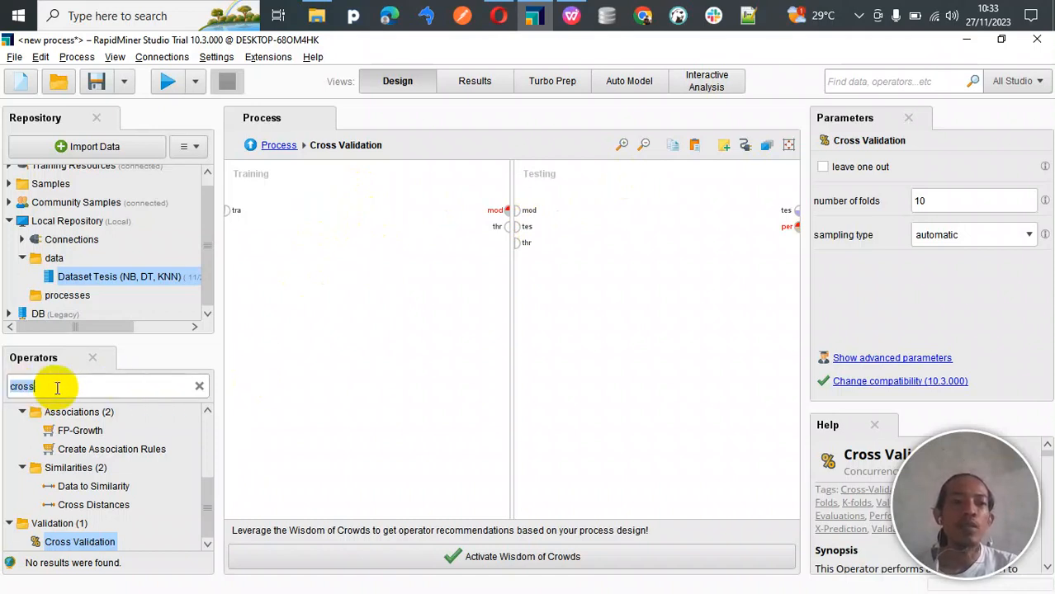
pyautogui.write('naive')
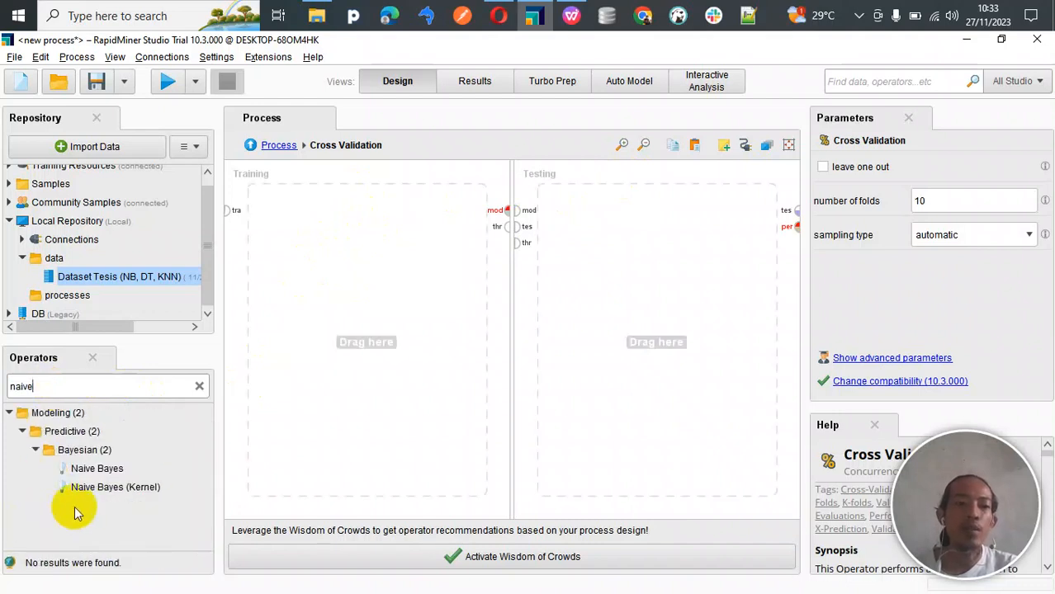
pyautogui.moveTo(95, 468); pyautogui.dragTo(364, 237)
# Connect the training data to Naive Bayes, its mod output to the mod port and its exa output to the thr port.
pyautogui.click(229, 211)
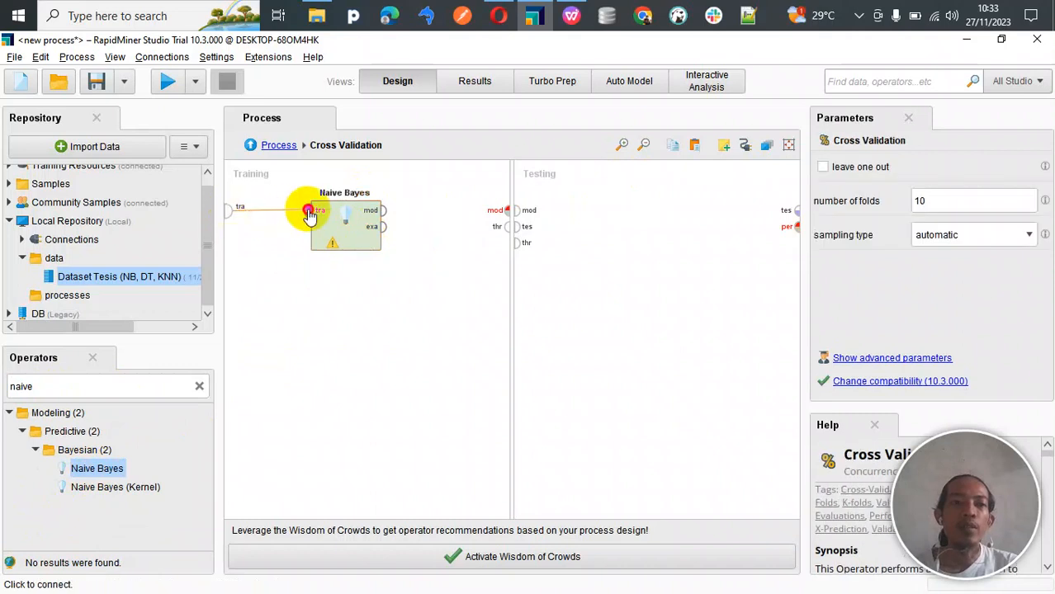
pyautogui.click(311, 213)
pyautogui.click(385, 211)
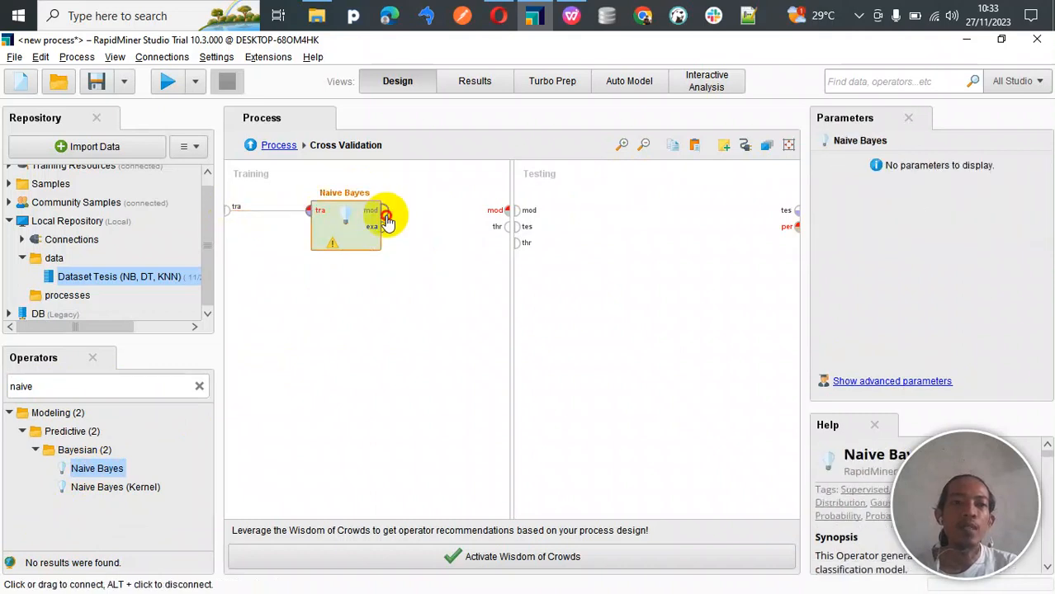
pyautogui.click(506, 211)
pyautogui.click(383, 228)
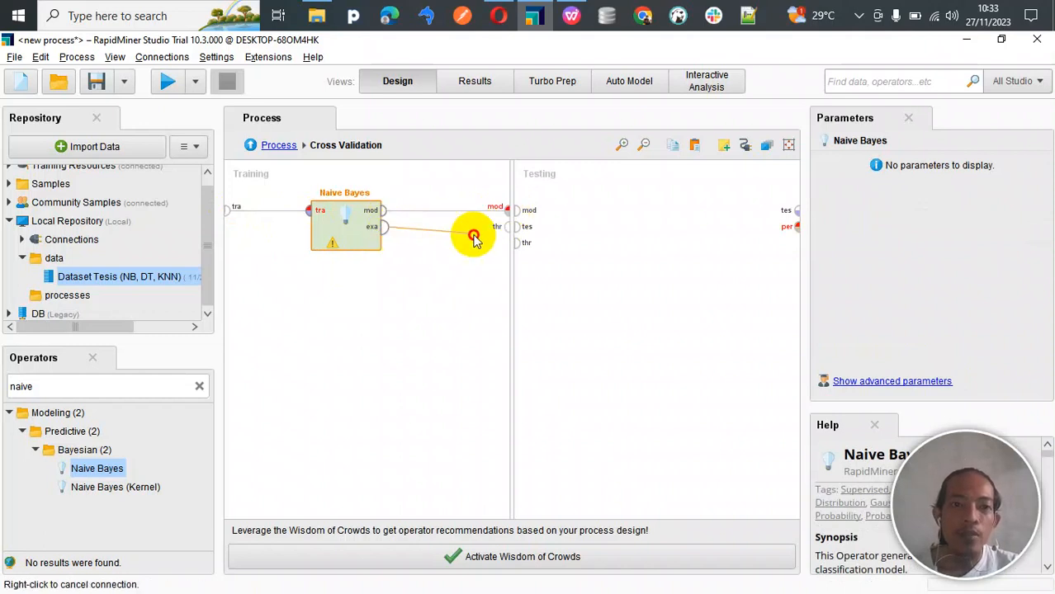
pyautogui.click(505, 226)
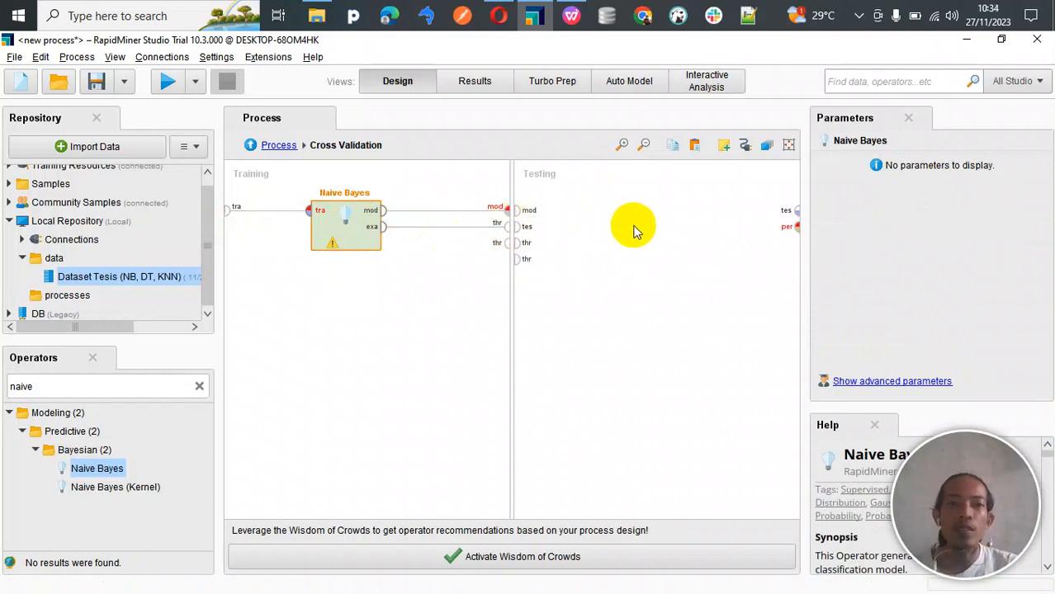
# Search the operators for "appl" and add an Apply Model operator to the Testing area.
pyautogui.doubleClick(77, 388)
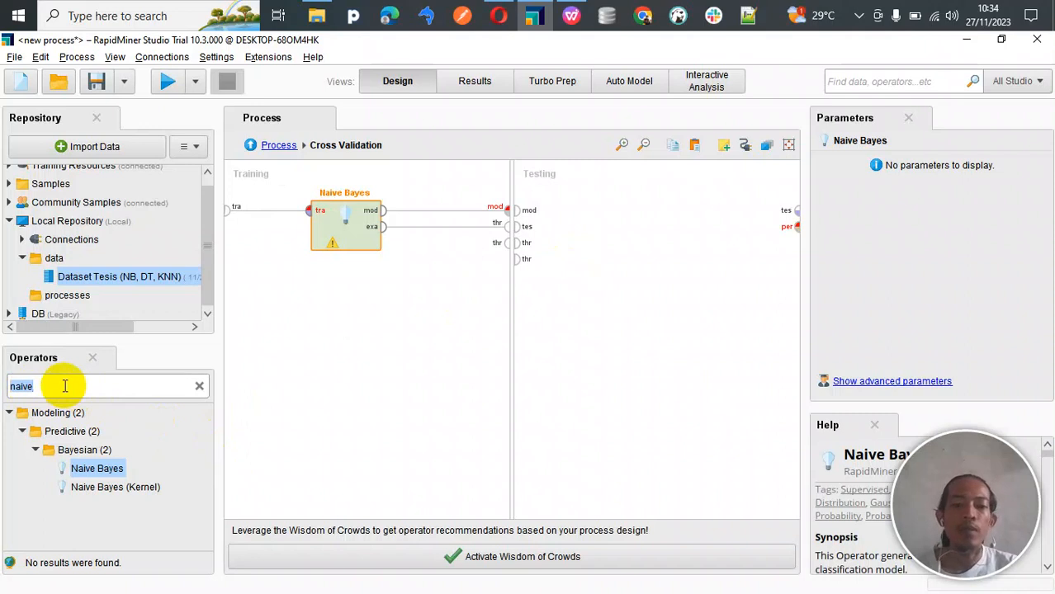
pyautogui.write('apl')
pyautogui.scroll(-3, 108, 499)
pyautogui.click(108, 496)
pyautogui.doubleClick(68, 385)
pyautogui.press('BackSpace')
pyautogui.write('pl')
pyautogui.moveTo(64, 516); pyautogui.dragTo(604, 241)
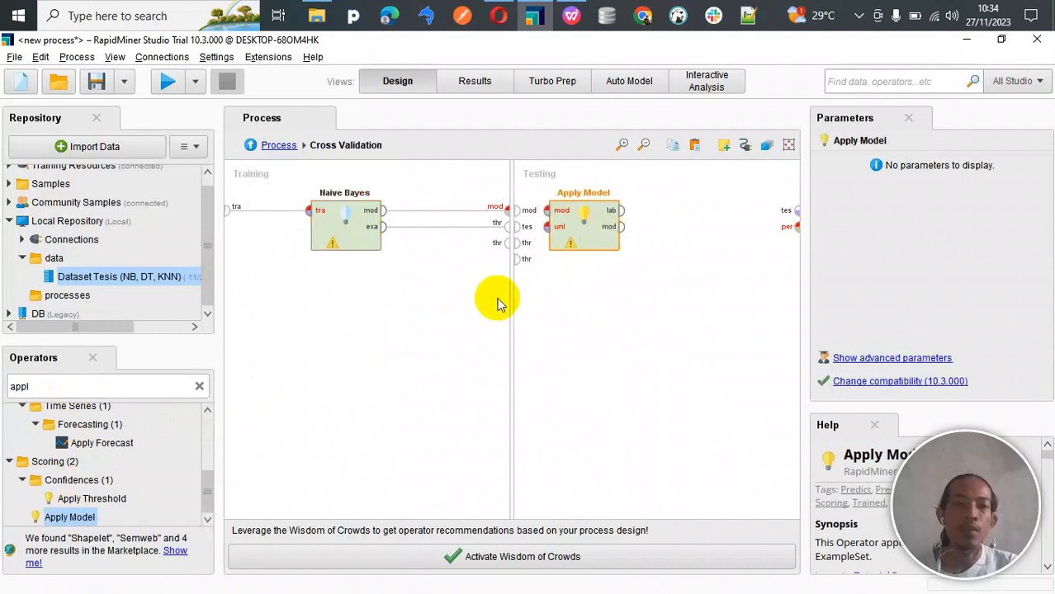
# Search the operators for "performa" and add a Performance (Classification) operator after Apply Model in the Testing area.
pyautogui.click(108, 382)
pyautogui.write('pe')
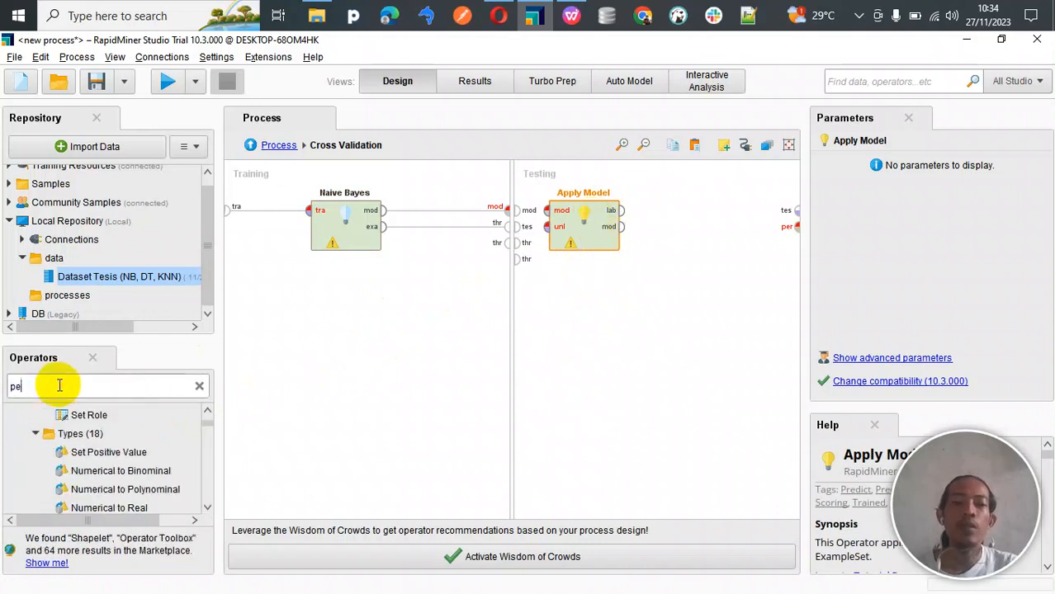
pyautogui.write('rforma')
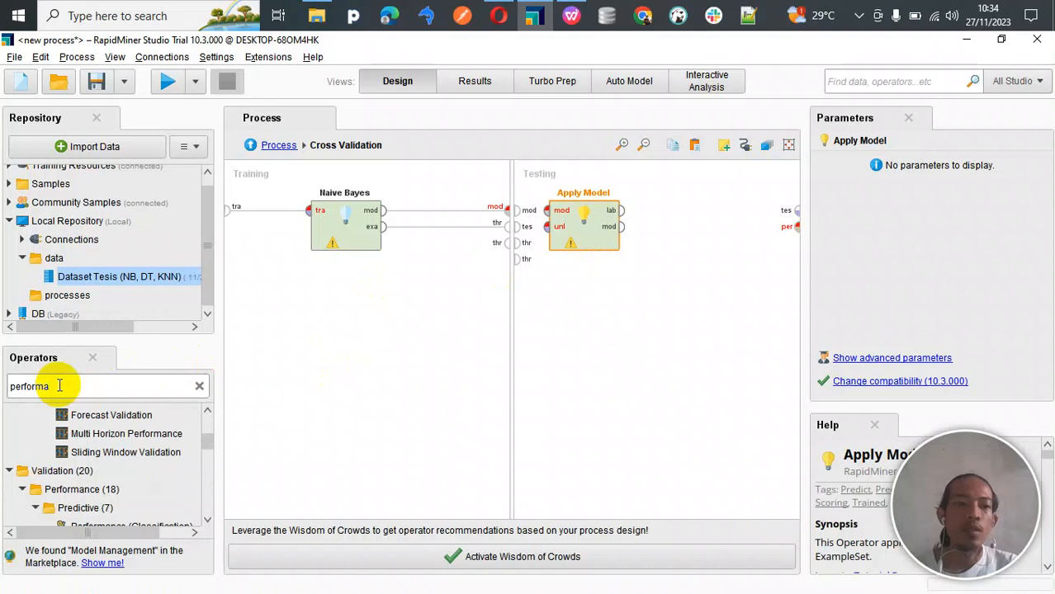
pyautogui.scroll(-2, 115, 507)
pyautogui.scroll(-1, 120, 516)
pyautogui.moveTo(142, 417); pyautogui.dragTo(694, 231)
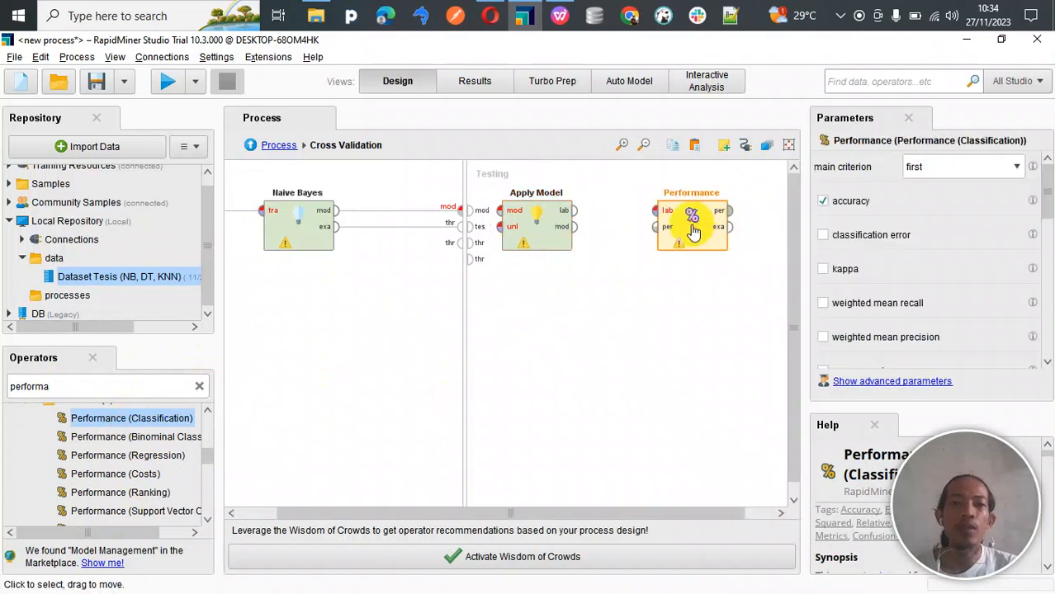
# Connect the Testing mod and tes ports to Apply Model's mod and unl inputs, and its lab output to Performance's lab input.
pyautogui.hscroll(-3, 533, 309)
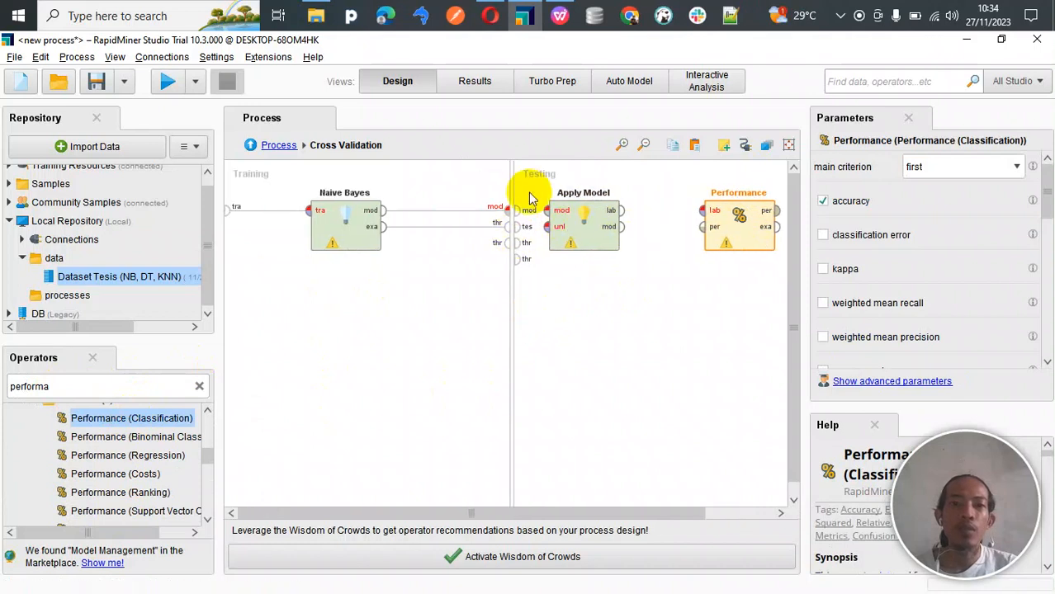
pyautogui.moveTo(519, 211); pyautogui.dragTo(547, 229)
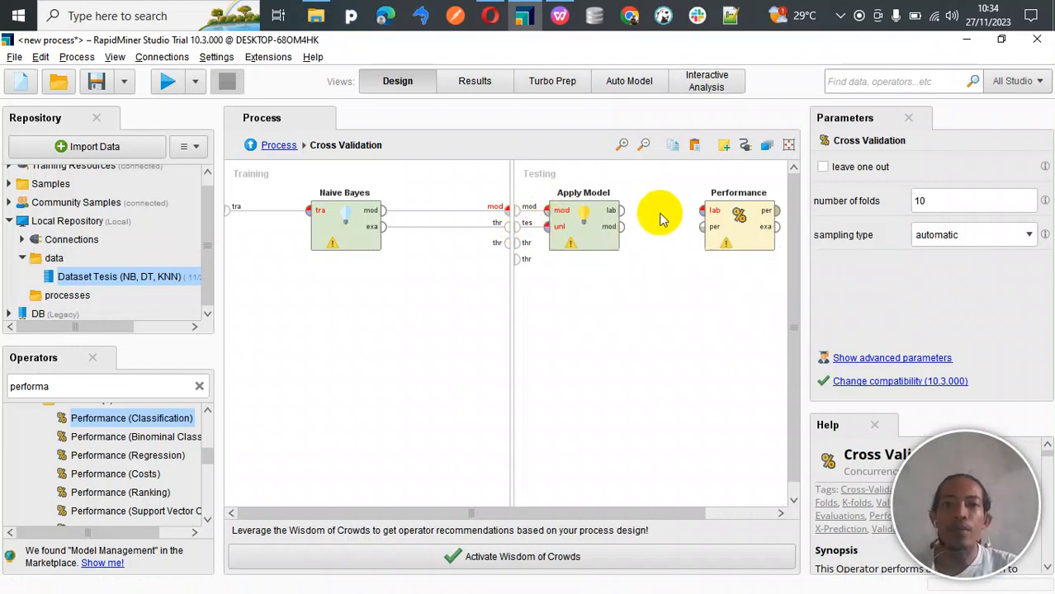
pyautogui.click(623, 214)
pyautogui.moveTo(624, 212); pyautogui.dragTo(704, 212)
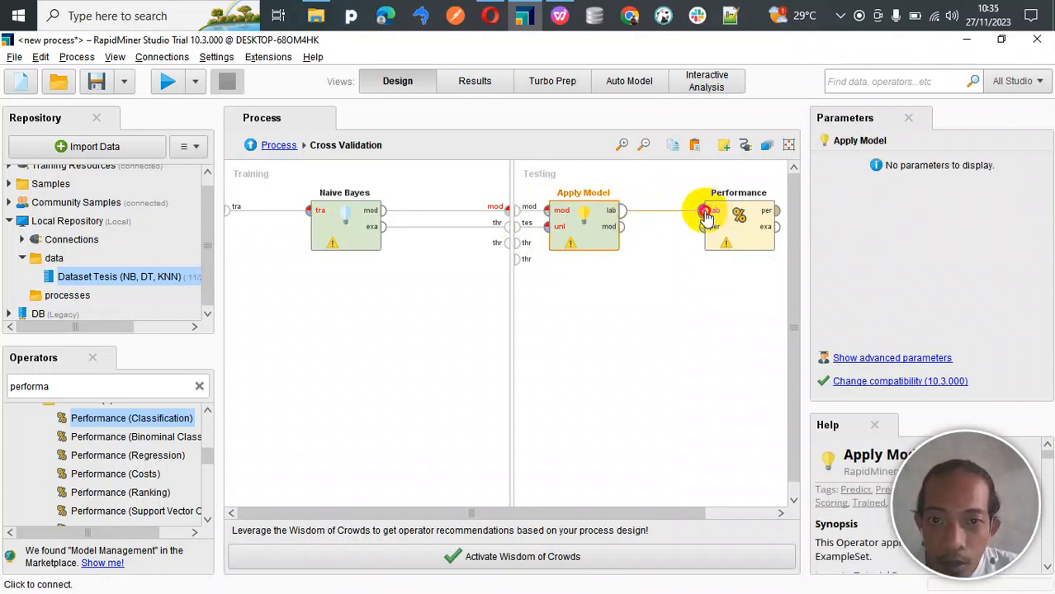
# Try connecting Apply Model's mod output to Performance's per input, and remove that connection.
pyautogui.moveTo(622, 227); pyautogui.dragTo(698, 228)
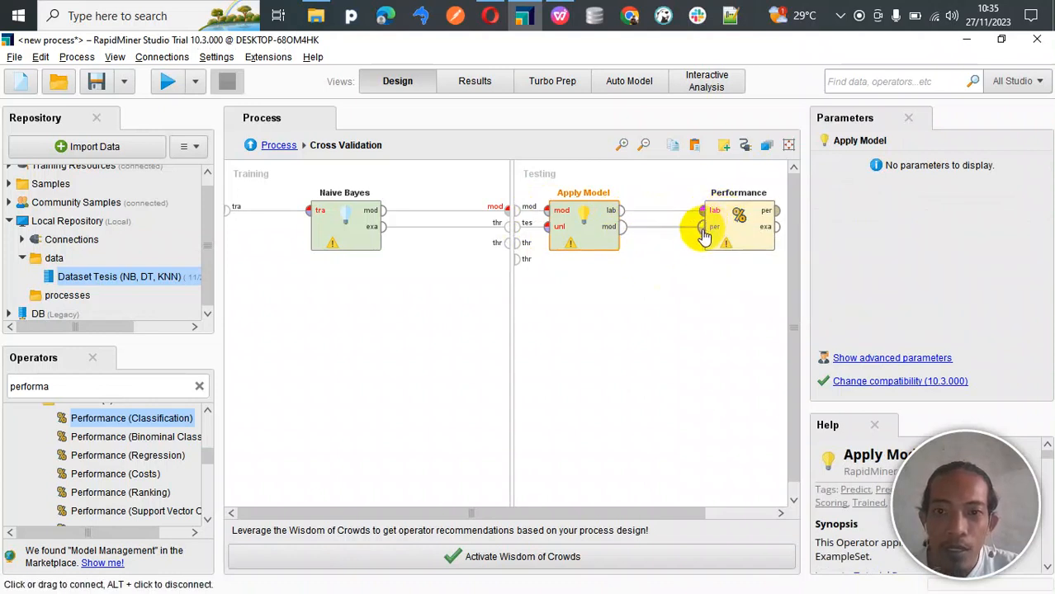
pyautogui.hscroll(3, 627, 300)
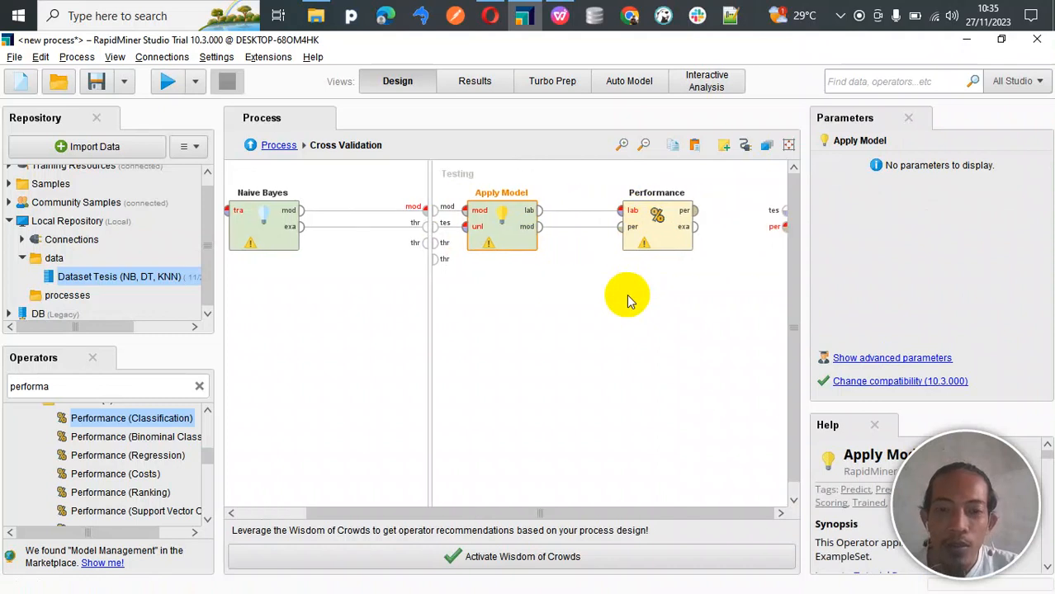
pyautogui.moveTo(578, 230)
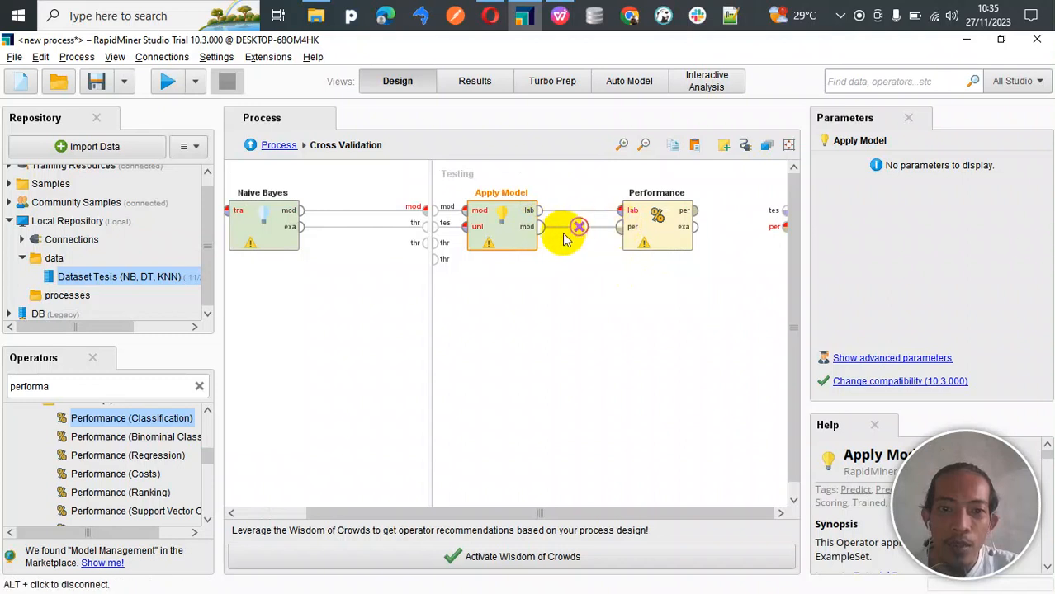
pyautogui.click(577, 230)
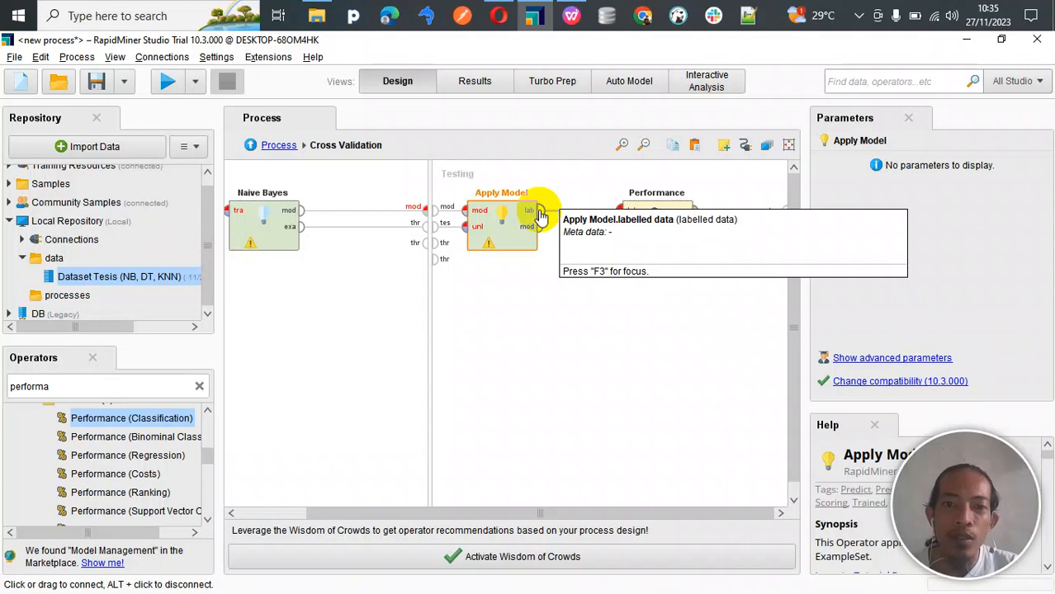
# Keep Apply Model's lab output linked to Performance, and connect Performance's per and exa outputs to the per and tes result ports.
pyautogui.moveTo(538, 215)
pyautogui.mouseDown()
pyautogui.moveTo(619, 236)
pyautogui.moveTo(628, 212)
pyautogui.mouseUp()
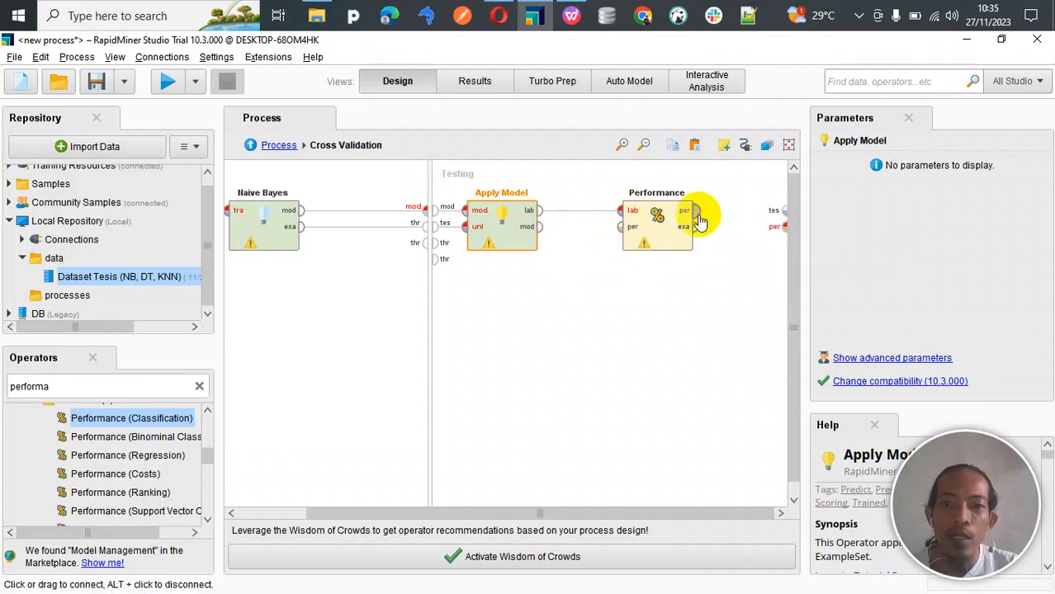
pyautogui.click(697, 216)
pyautogui.click(698, 217)
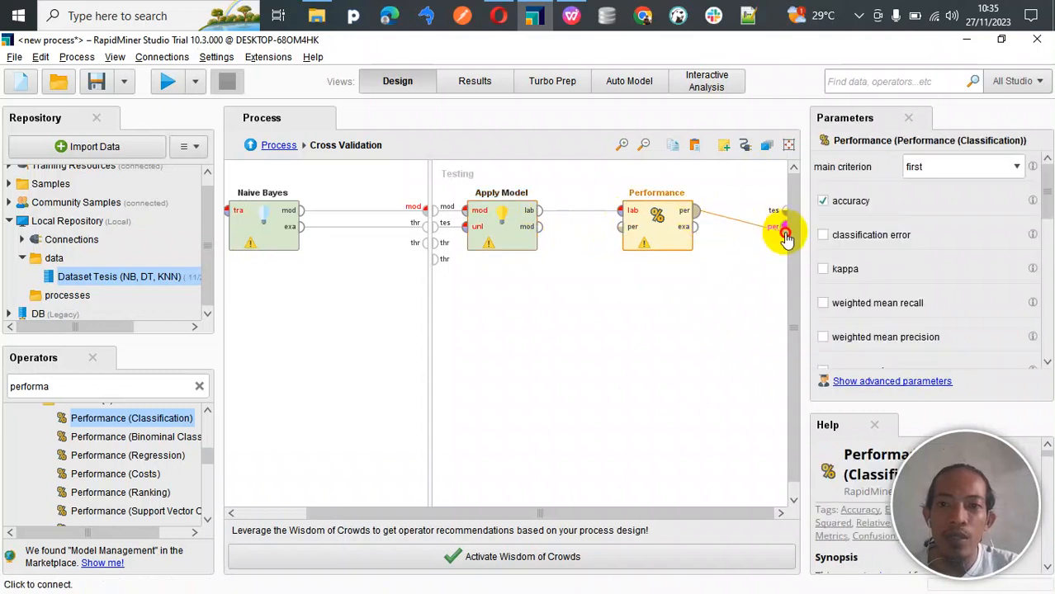
pyautogui.click(782, 224)
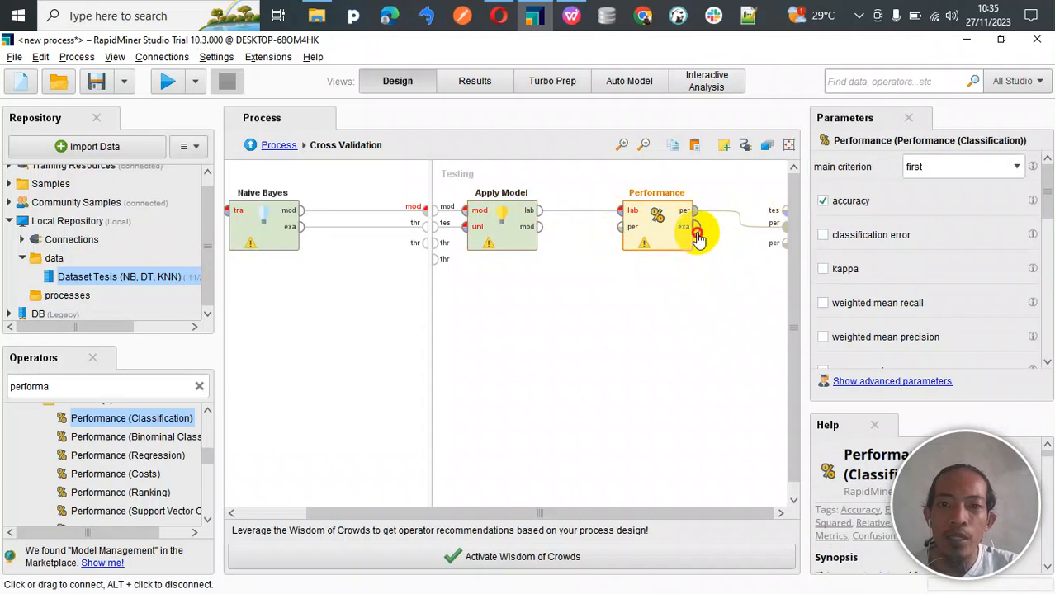
pyautogui.click(697, 236)
pyautogui.click(783, 219)
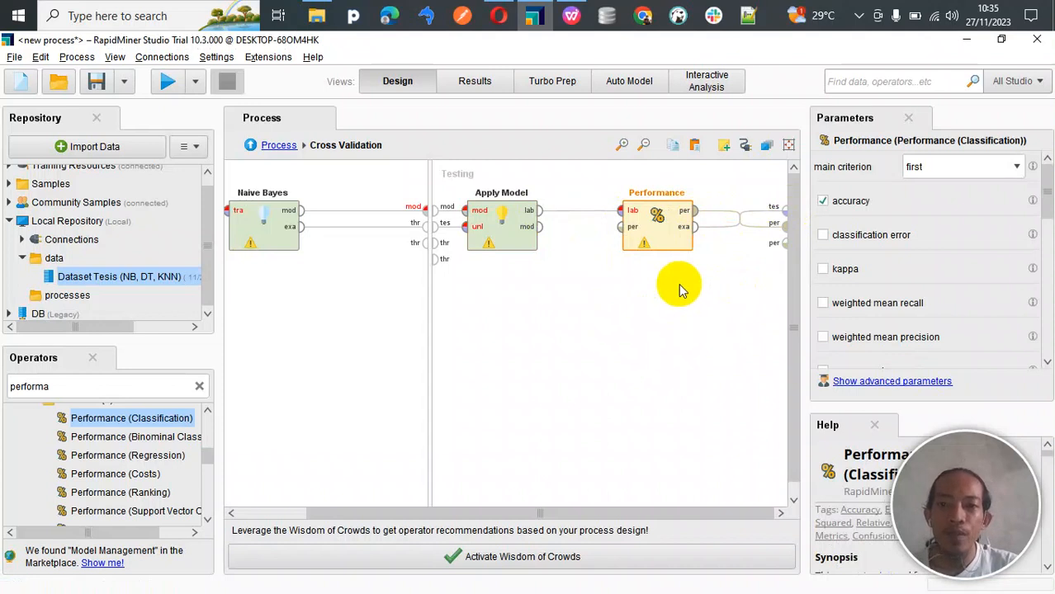
# Return to the main process and connect the Retrieve operator's output to Cross Validation's exa input.
pyautogui.hscroll(-3, 678, 289)
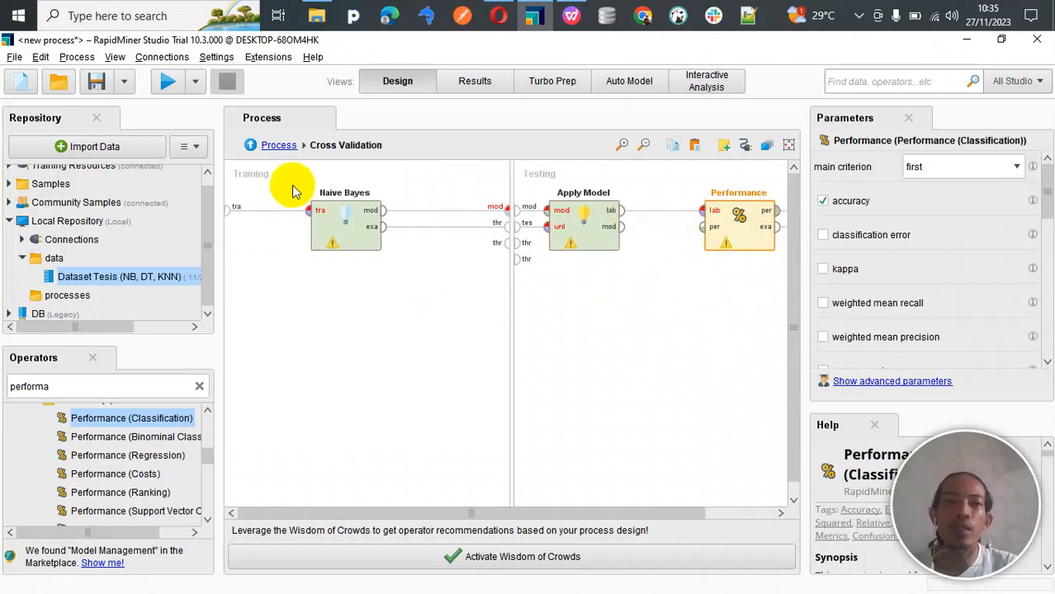
pyautogui.click(271, 145)
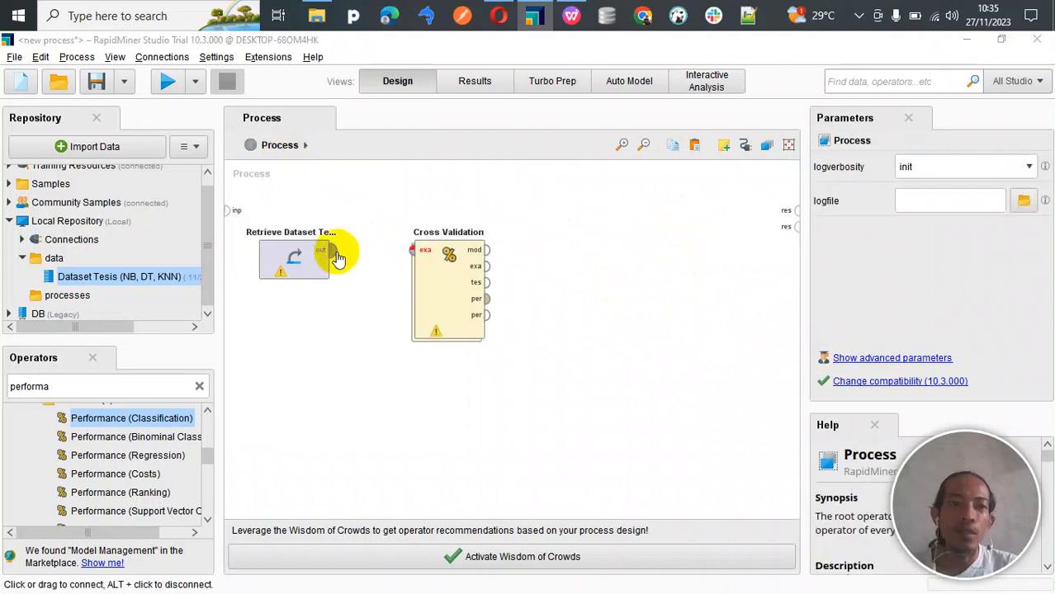
pyautogui.click(334, 254)
pyautogui.click(412, 251)
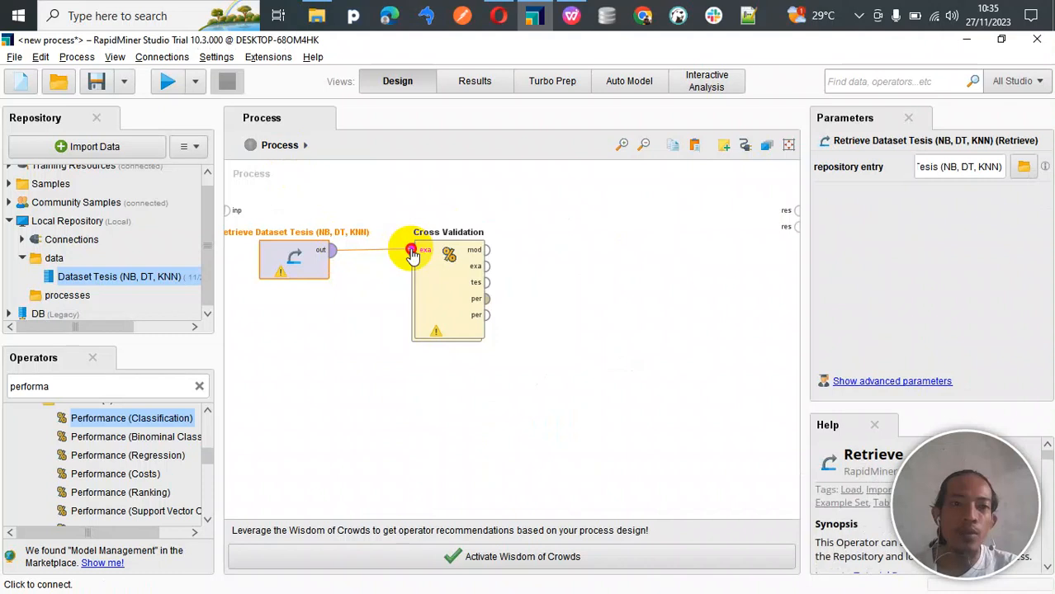
# Connect Cross Validation's mod, exa, tes and first per outputs to the four res ports of the main process.
pyautogui.click(489, 250)
pyautogui.click(797, 212)
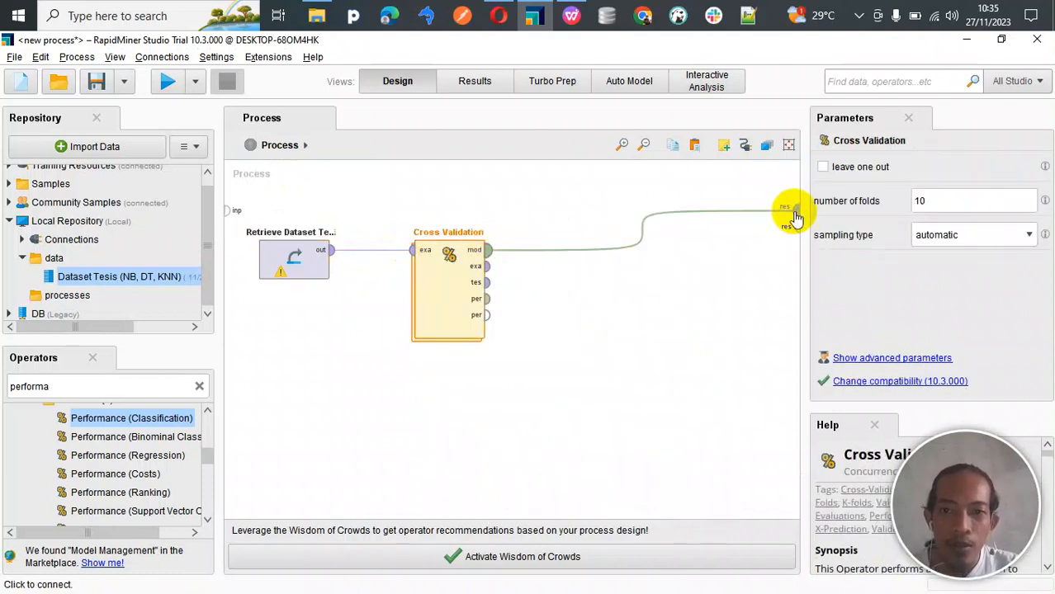
pyautogui.click(487, 265)
pyautogui.click(794, 227)
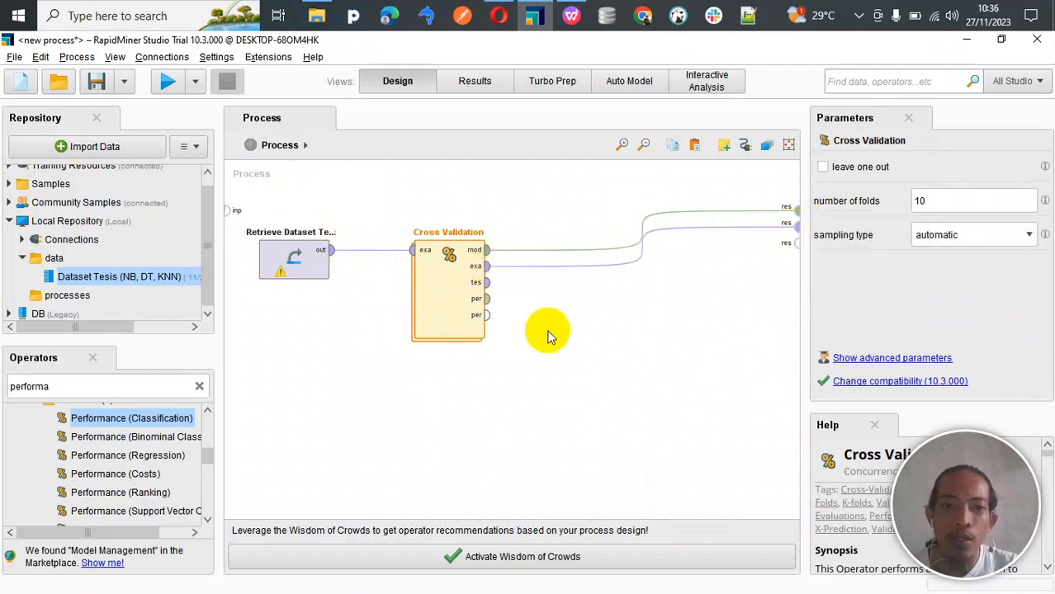
pyautogui.click(489, 283)
pyautogui.click(793, 241)
pyautogui.click(486, 298)
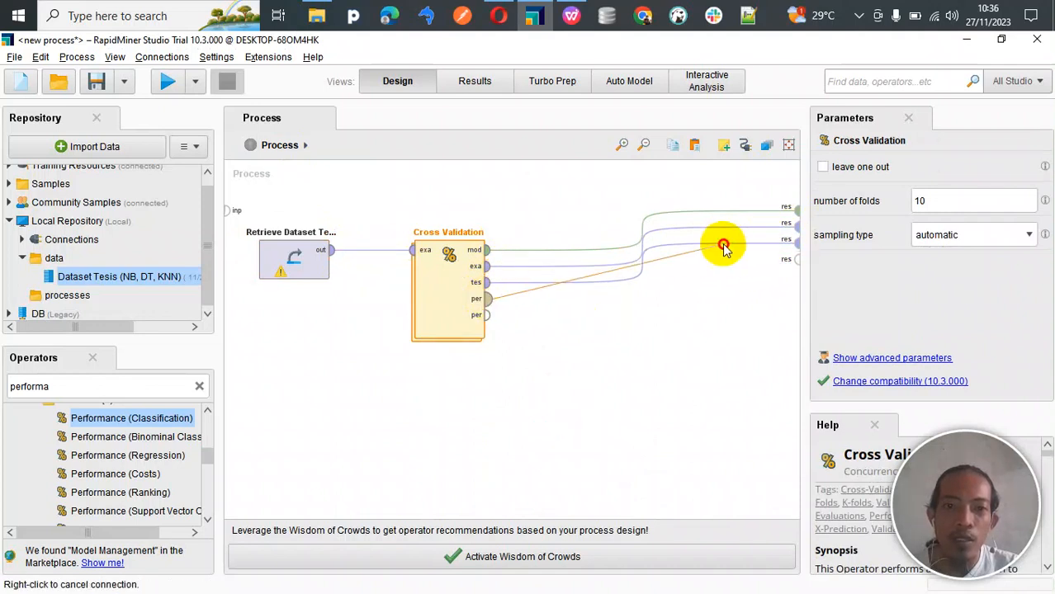
pyautogui.click(790, 258)
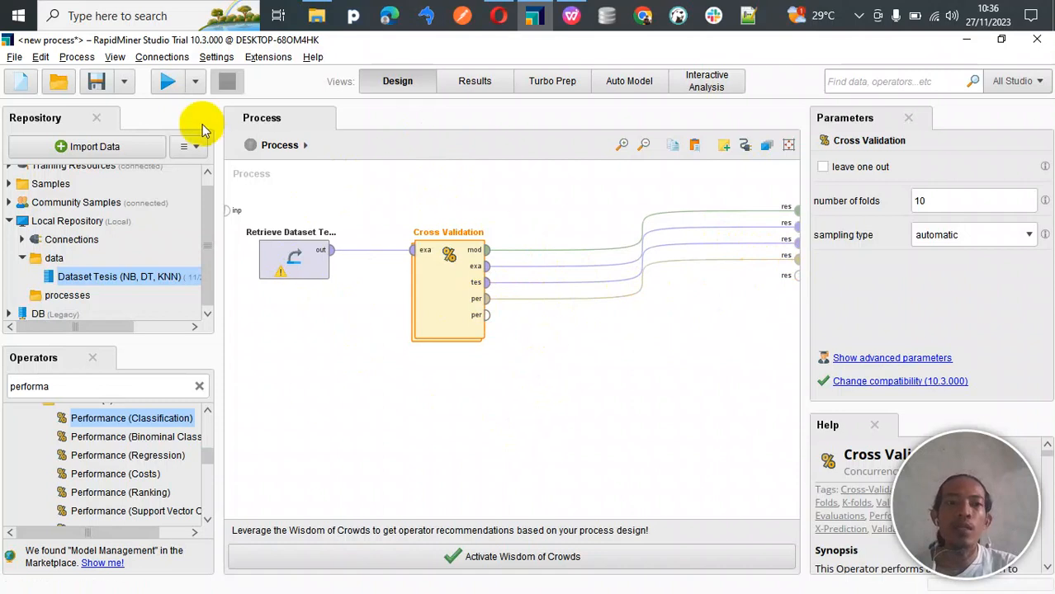
# Run the Naive Bayes process and highlight the accuracy percentage in the performance results.
pyautogui.click(166, 81)
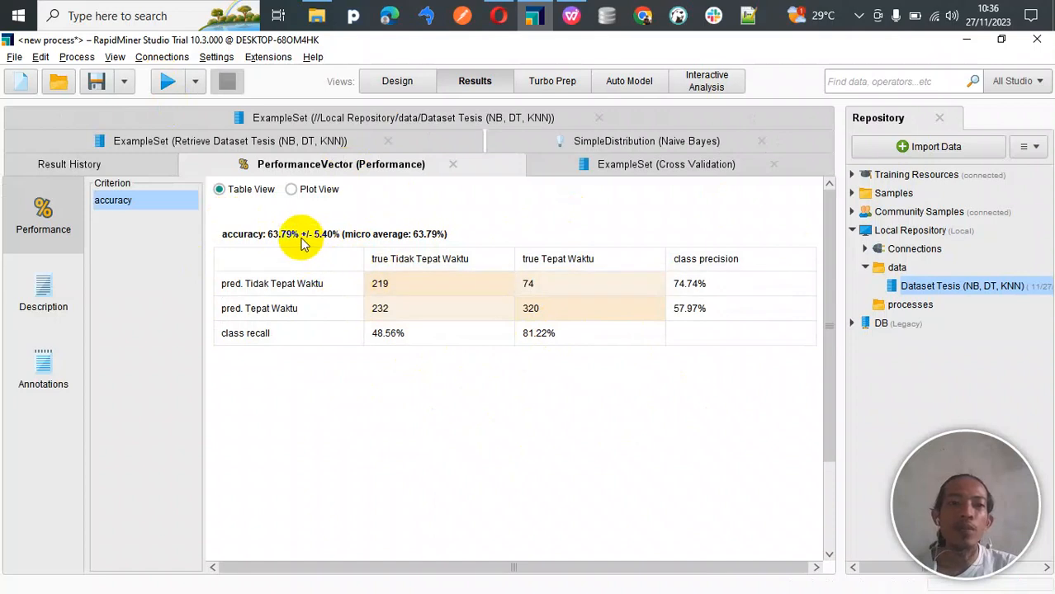
pyautogui.moveTo(300, 239); pyautogui.dragTo(266, 238)
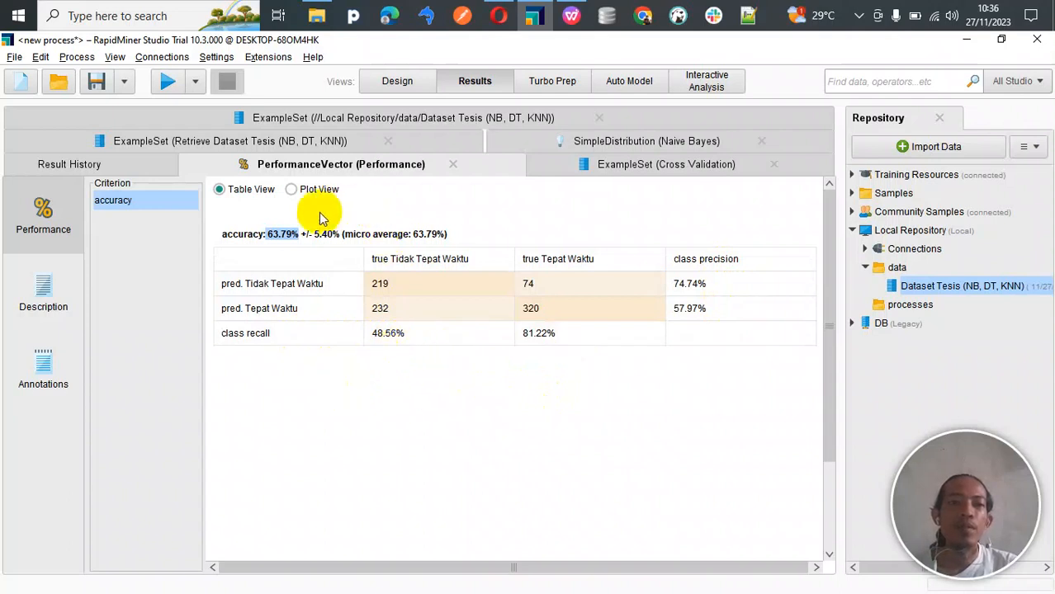
# Close all result views of the Naive Bayes run, including the opened dataset, leaving only the result history.
pyautogui.click(453, 165)
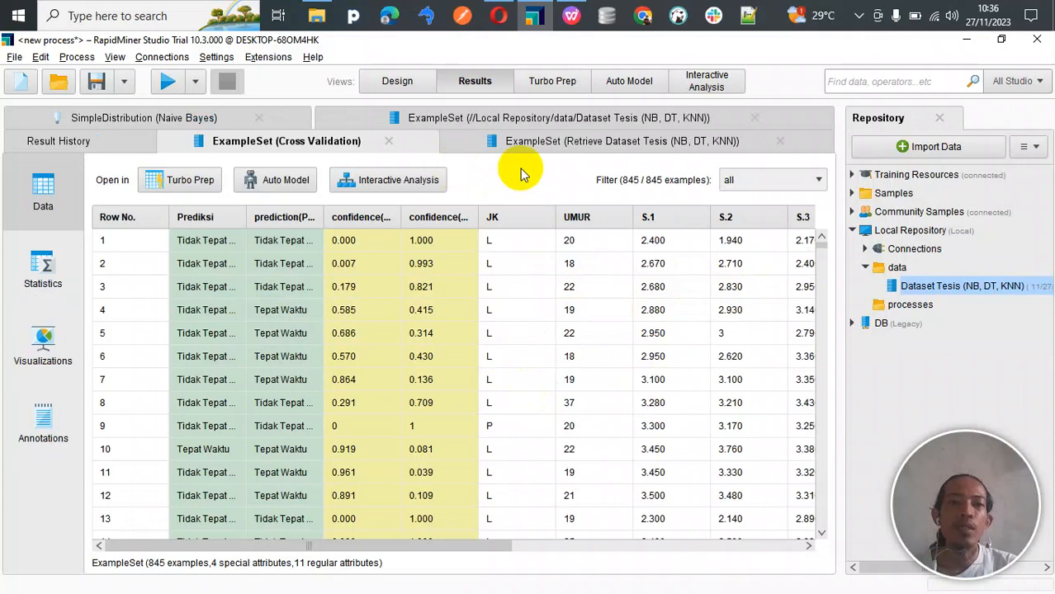
pyautogui.click(389, 142)
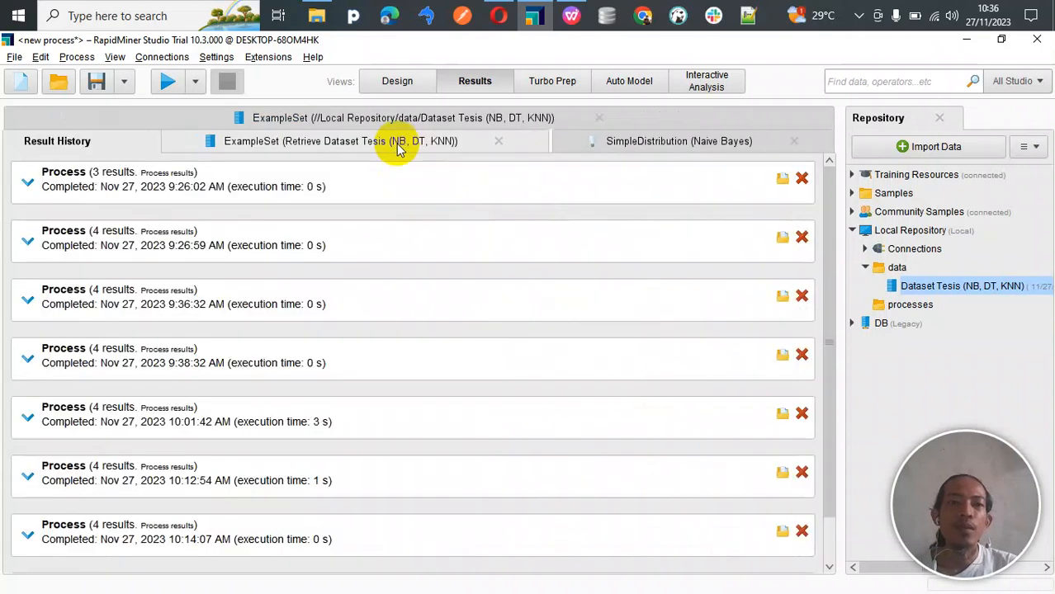
pyautogui.click(499, 142)
pyautogui.click(731, 118)
pyautogui.click(734, 118)
pyautogui.click(345, 118)
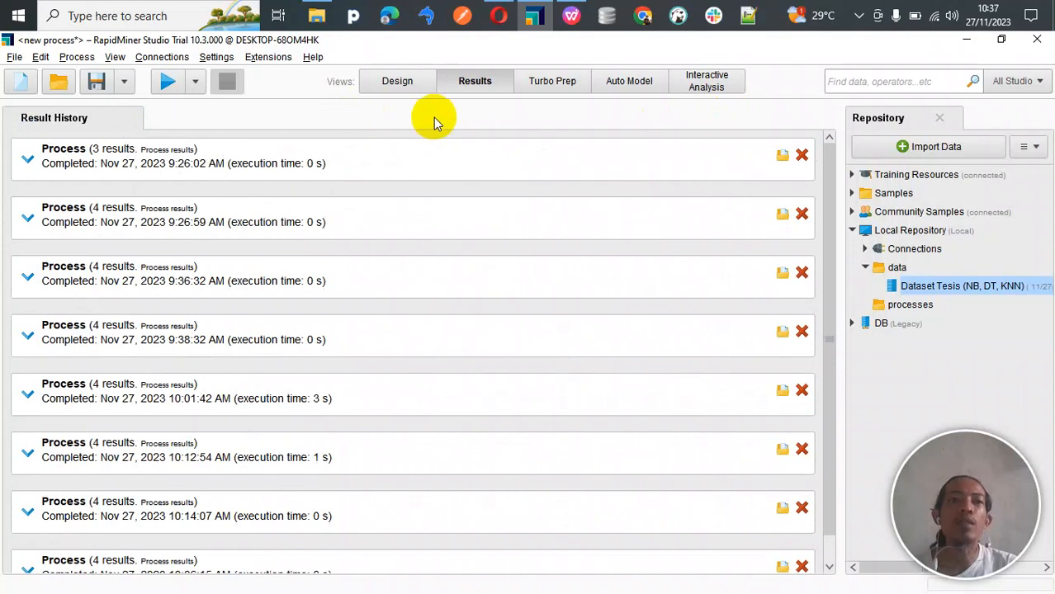
# Return to the process design, open the Cross Validation subprocess, and move Apply Model closer to Performance.
pyautogui.click(398, 82)
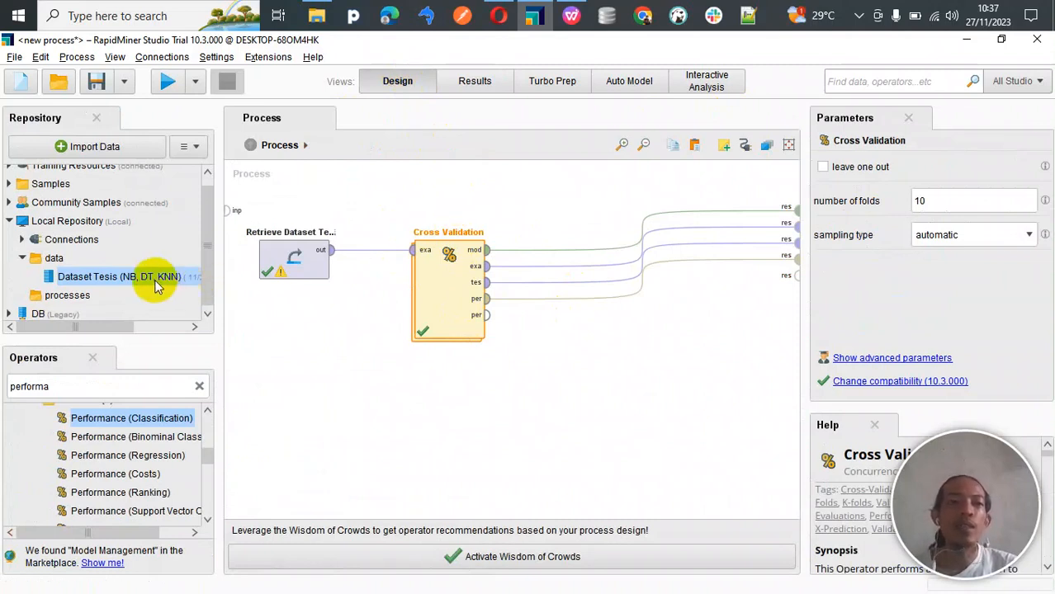
pyautogui.doubleClick(446, 279)
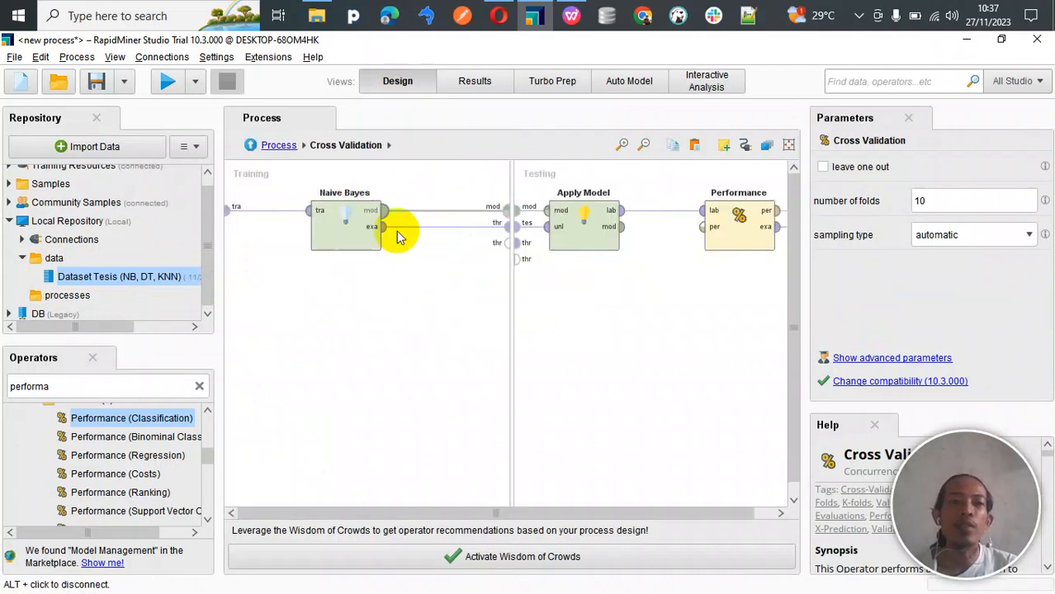
pyautogui.moveTo(577, 226); pyautogui.dragTo(620, 231)
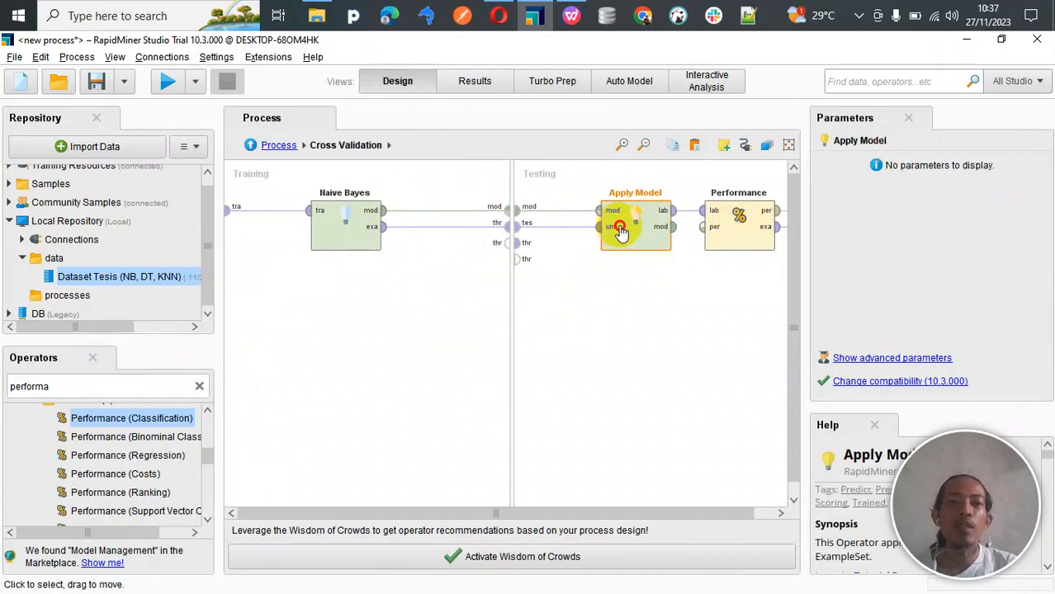
pyautogui.click(328, 296)
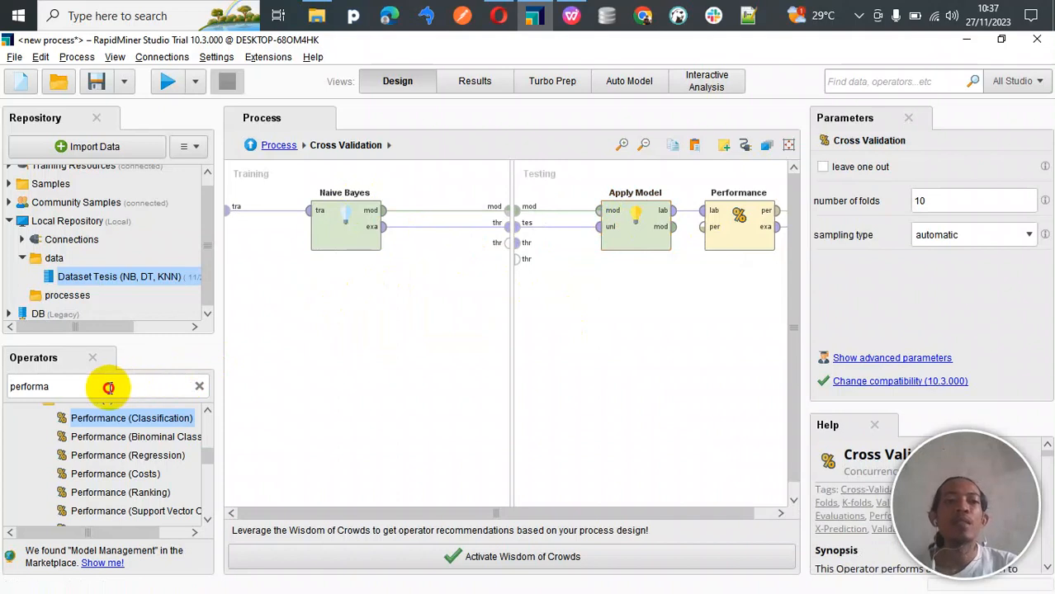
# Search the operators for "deciss" and add a Decision Tree to the Training area below Naive Bayes.
pyautogui.doubleClick(36, 391)
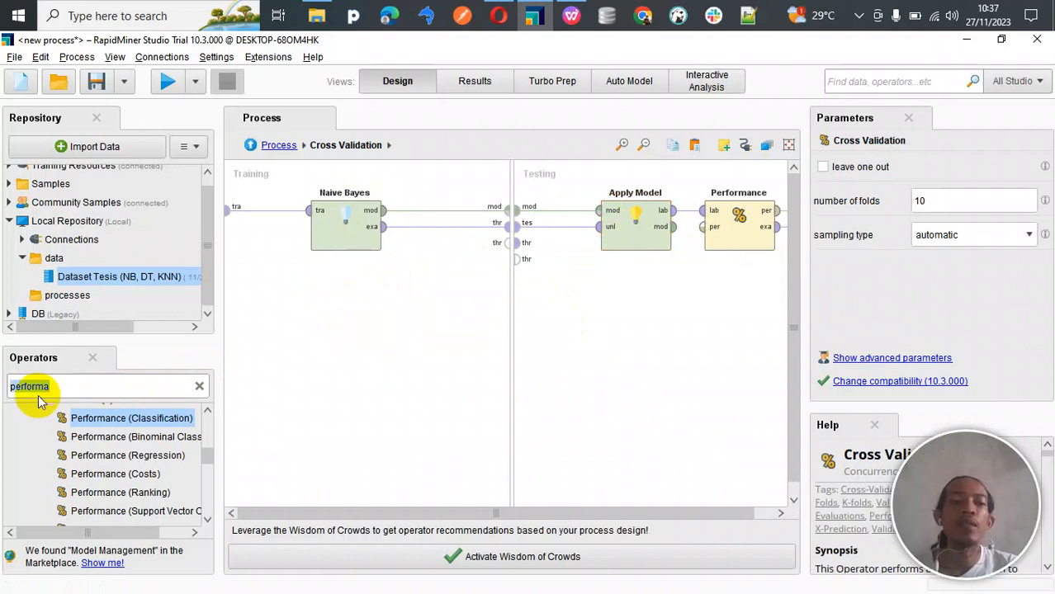
pyautogui.write('deciss')
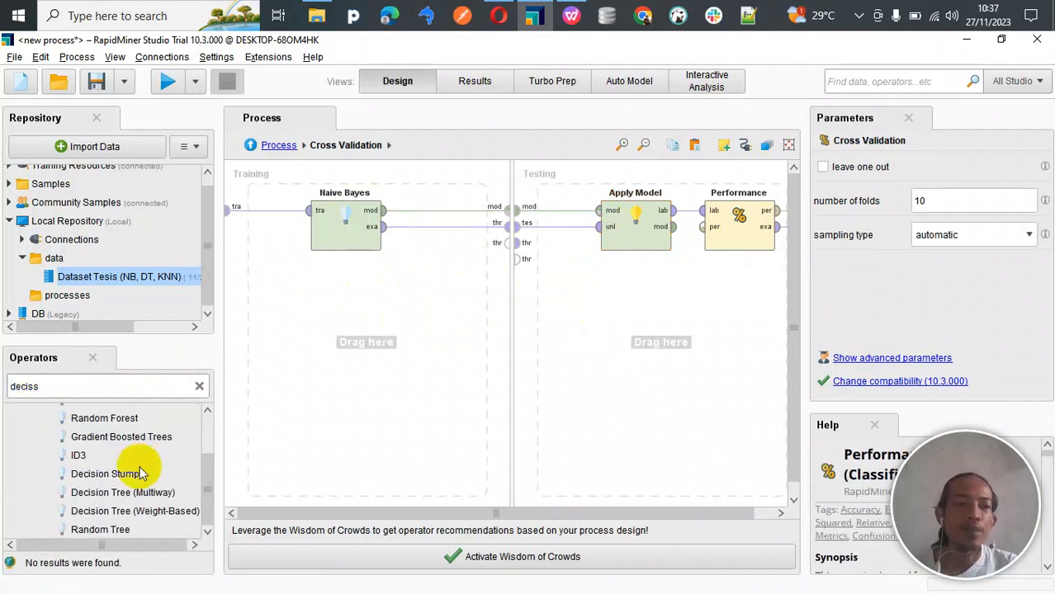
pyautogui.scroll(2, 141, 472)
pyautogui.moveTo(103, 468); pyautogui.dragTo(349, 314)
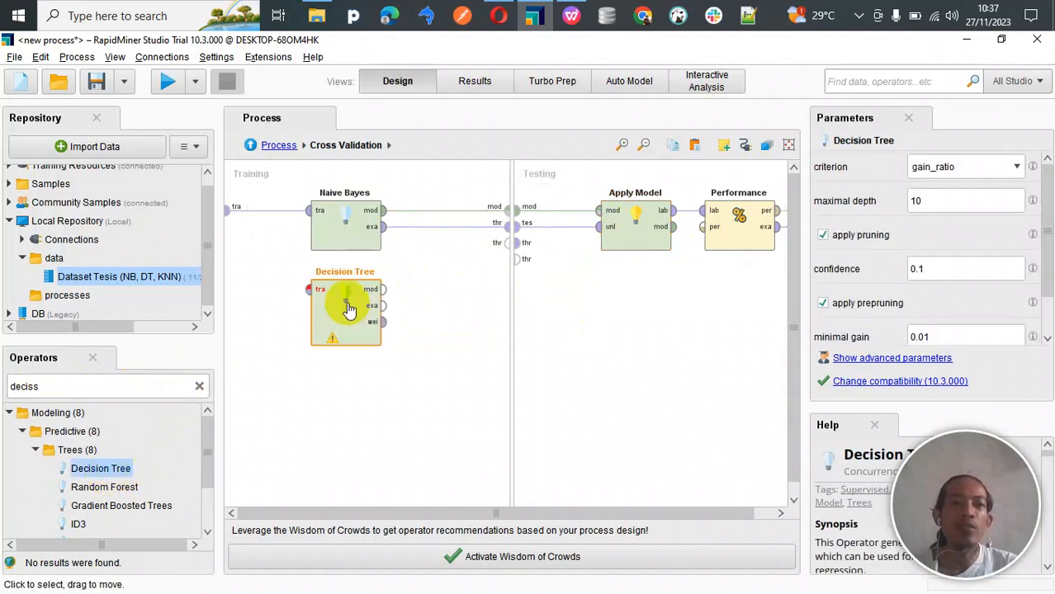
# Disable the Naive Bayes operator in the Training area.
pyautogui.rightClick(347, 227)
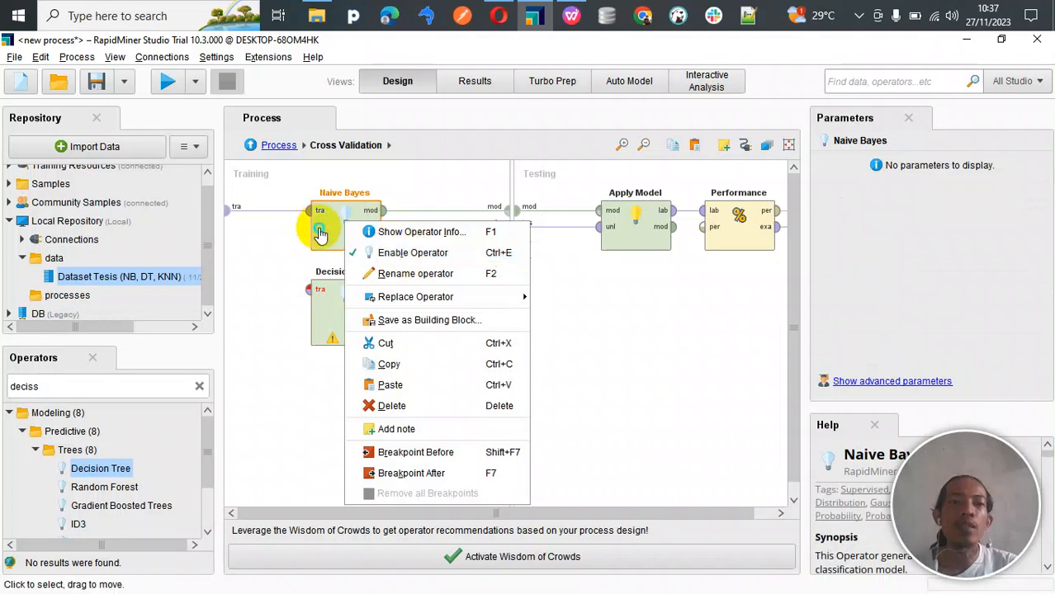
pyautogui.rightClick(320, 230)
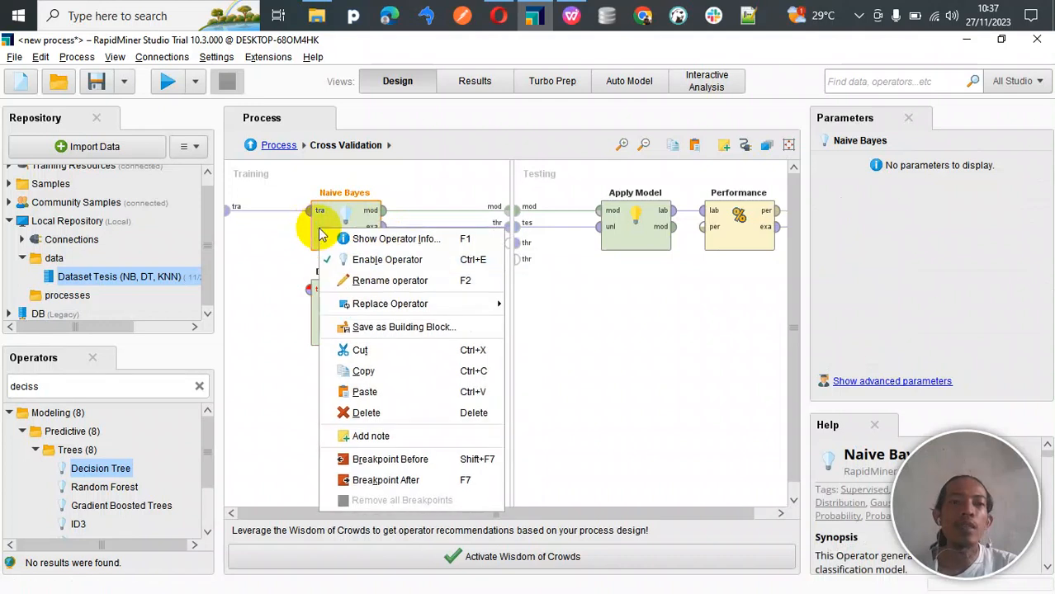
pyautogui.click(373, 260)
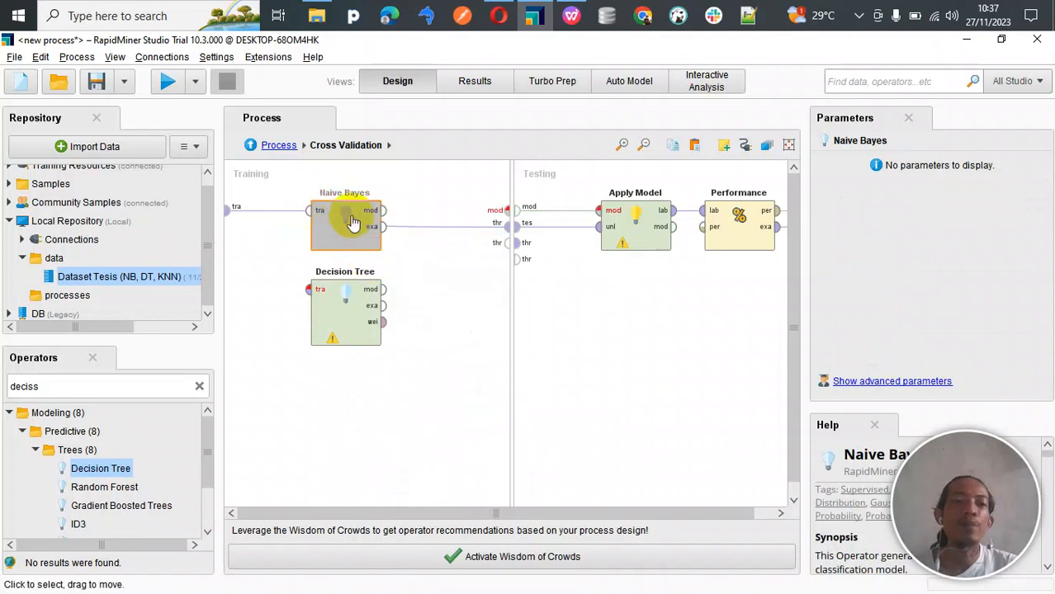
# Connect the Training tra port to Decision Tree's input, and its mod and exa outputs to the mod and thr ports.
pyautogui.click(229, 211)
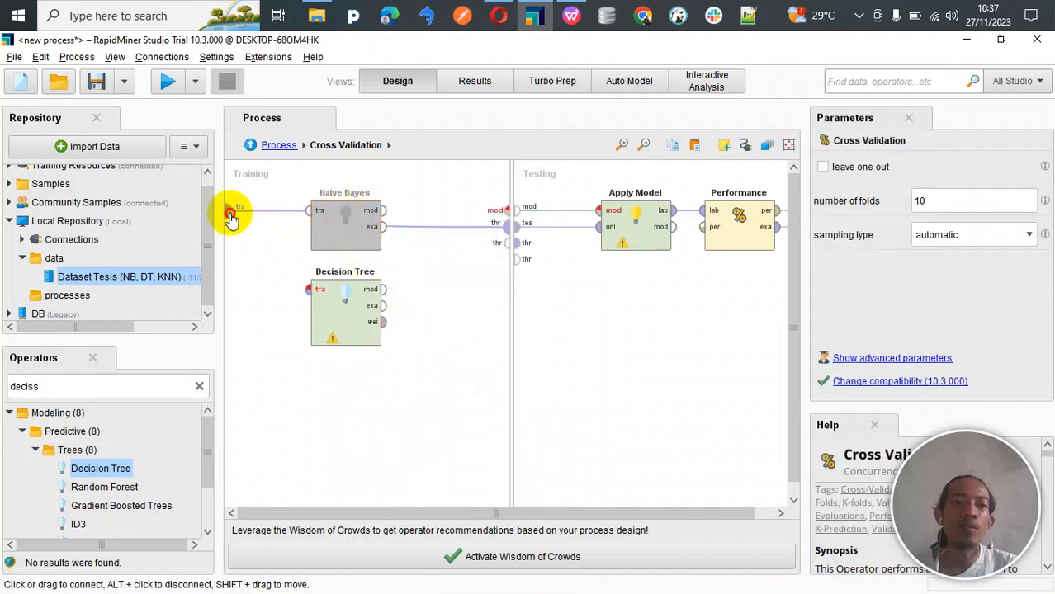
pyautogui.click(308, 294)
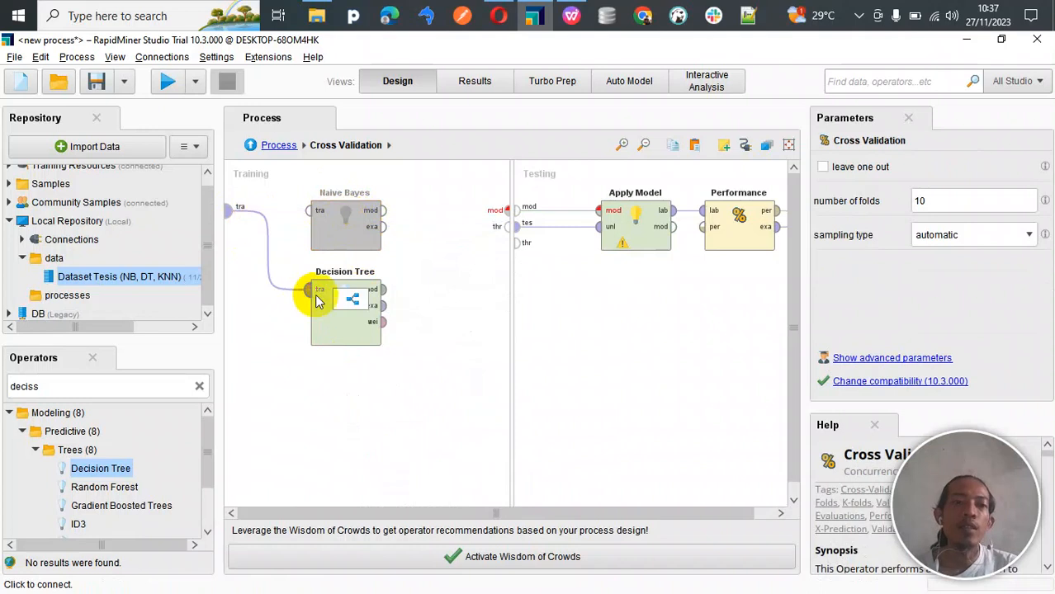
pyautogui.click(384, 288)
pyautogui.click(505, 211)
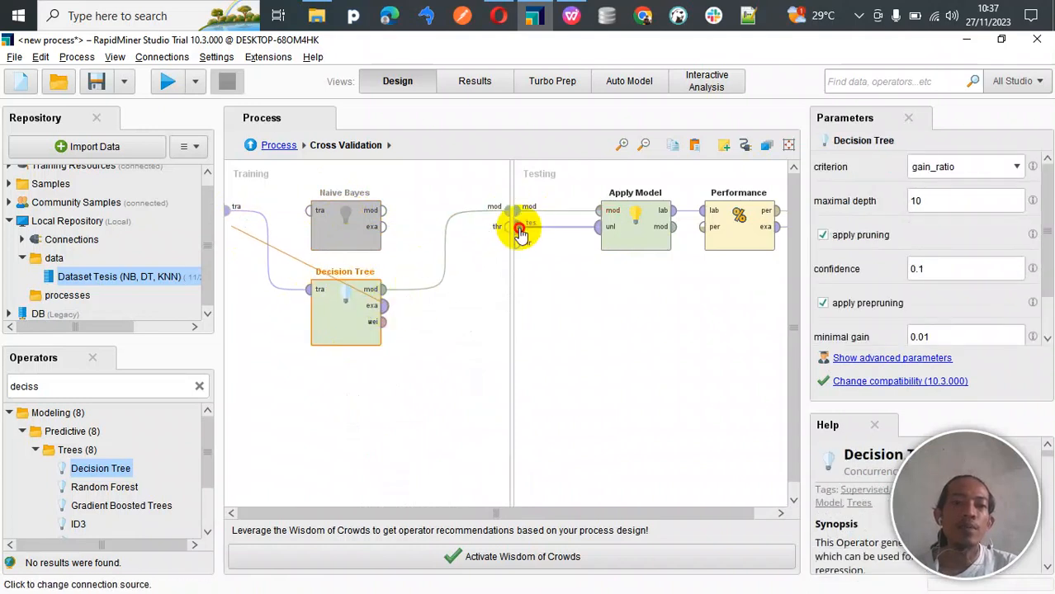
pyautogui.click(505, 228)
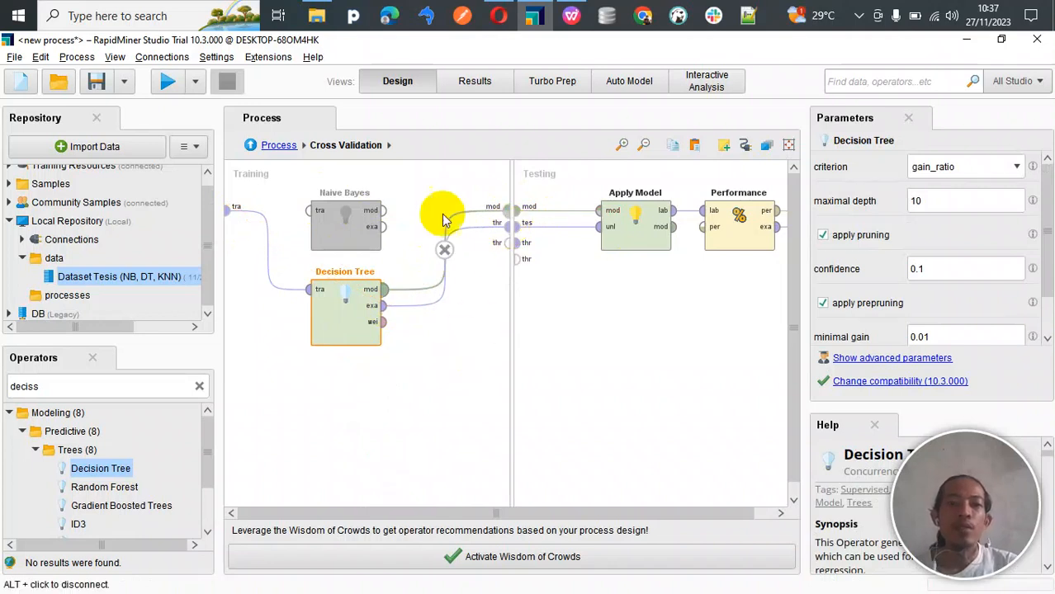
pyautogui.hscroll(2, 564, 254)
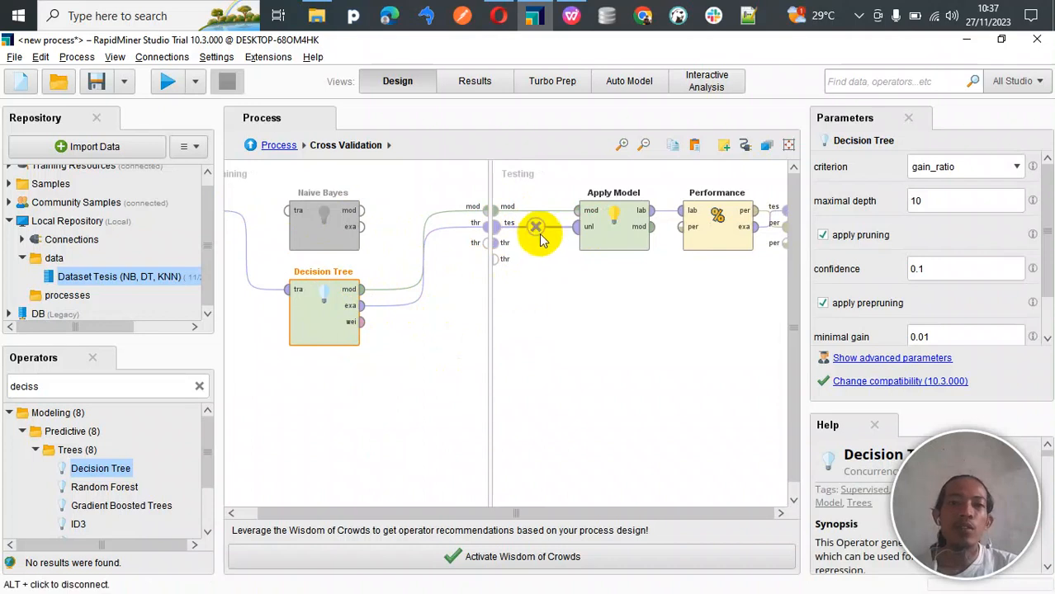
pyautogui.click(652, 210)
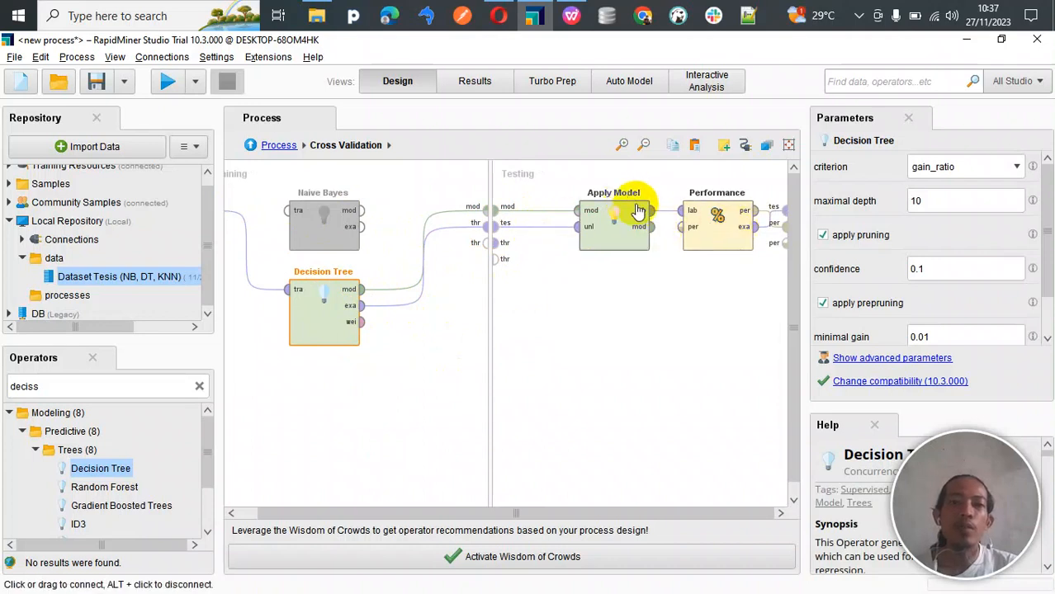
pyautogui.click(690, 216)
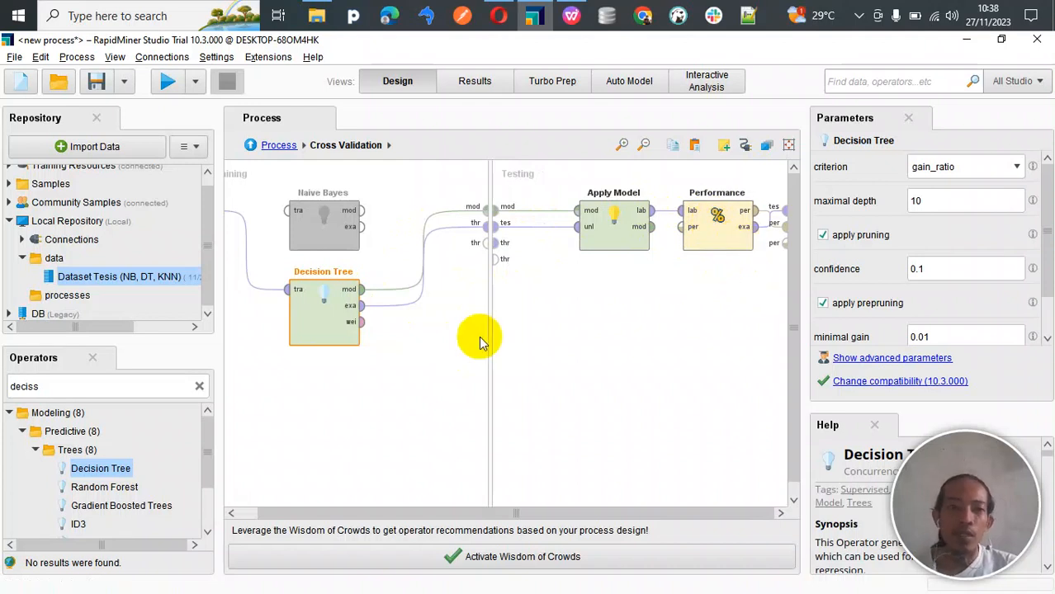
pyautogui.hscroll(-2, 352, 308)
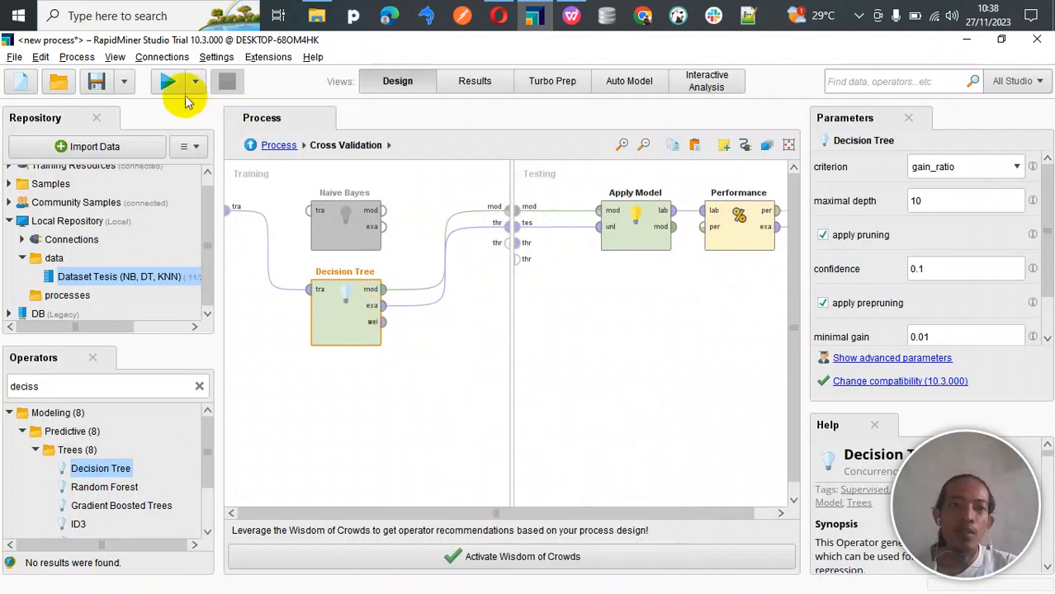
# Run the Decision Tree process and highlight the accuracy percentage in the performance results.
pyautogui.click(166, 85)
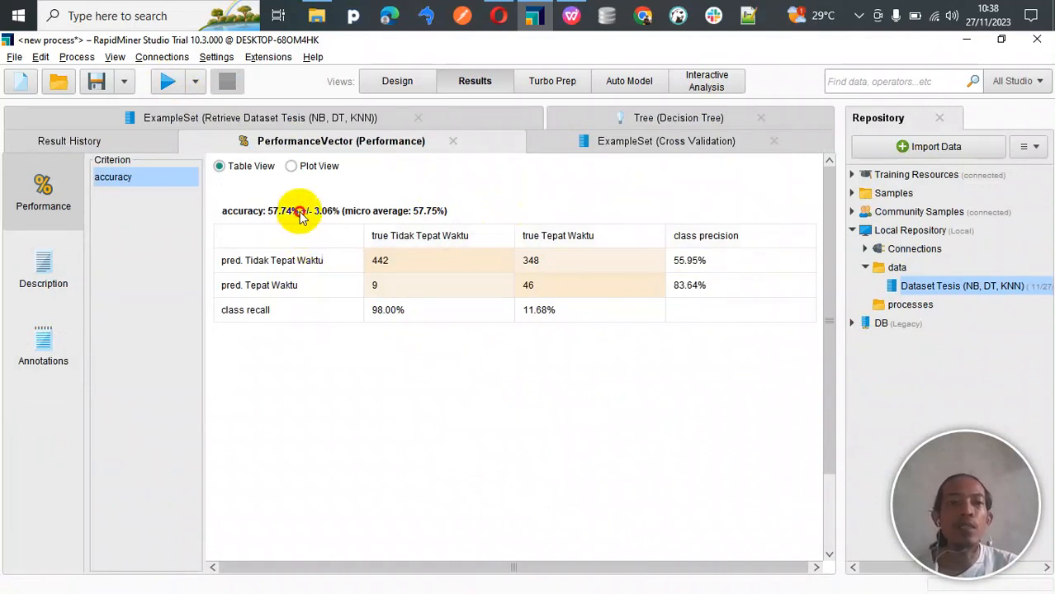
pyautogui.moveTo(267, 212); pyautogui.dragTo(299, 212)
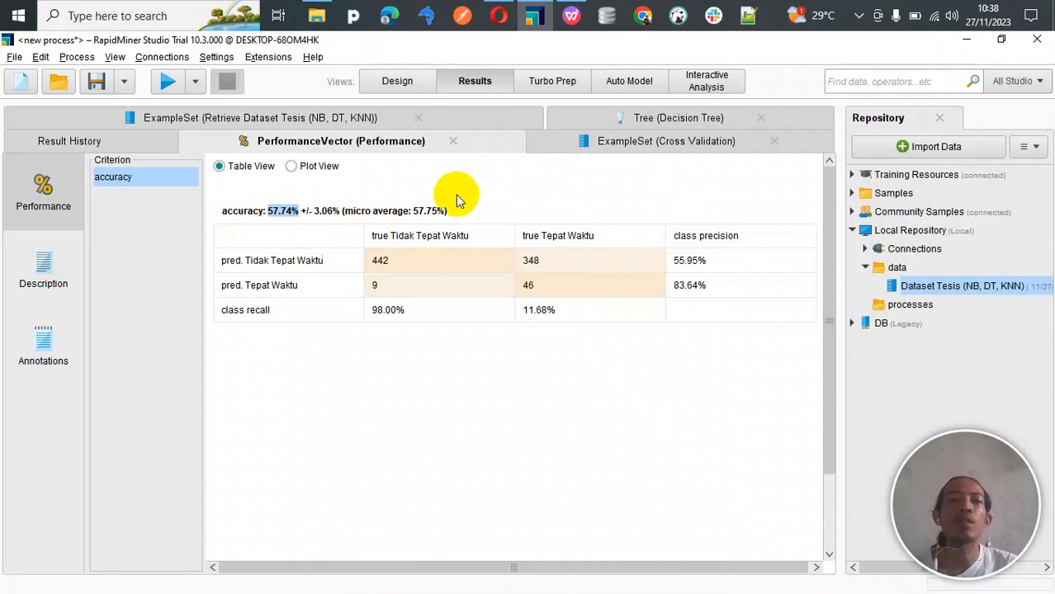
# Close the Decision Tree run's performance, tree, cross-validation and retrieved dataset result views.
pyautogui.click(454, 143)
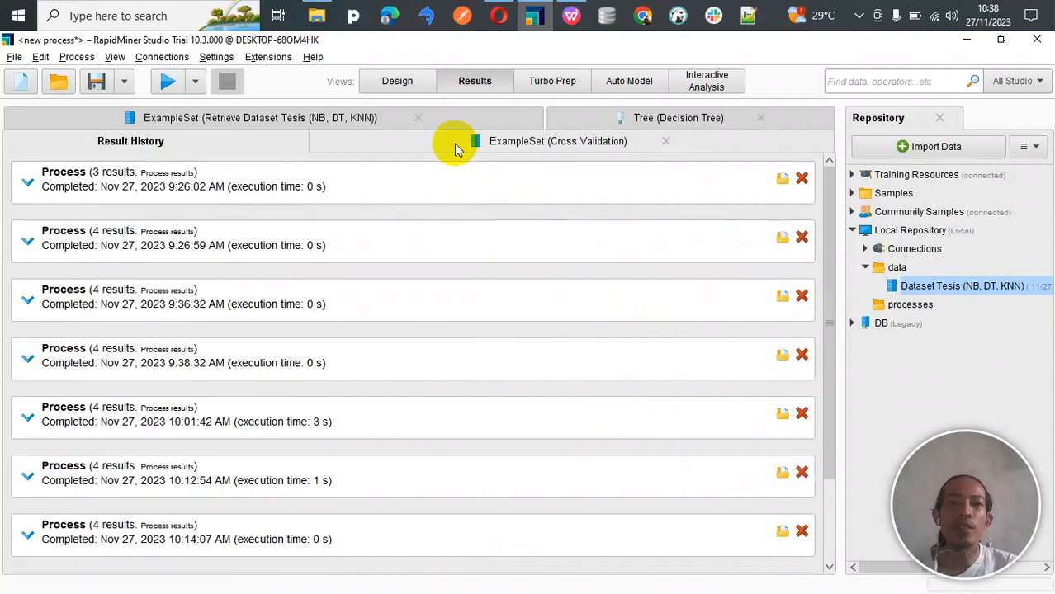
pyautogui.click(674, 146)
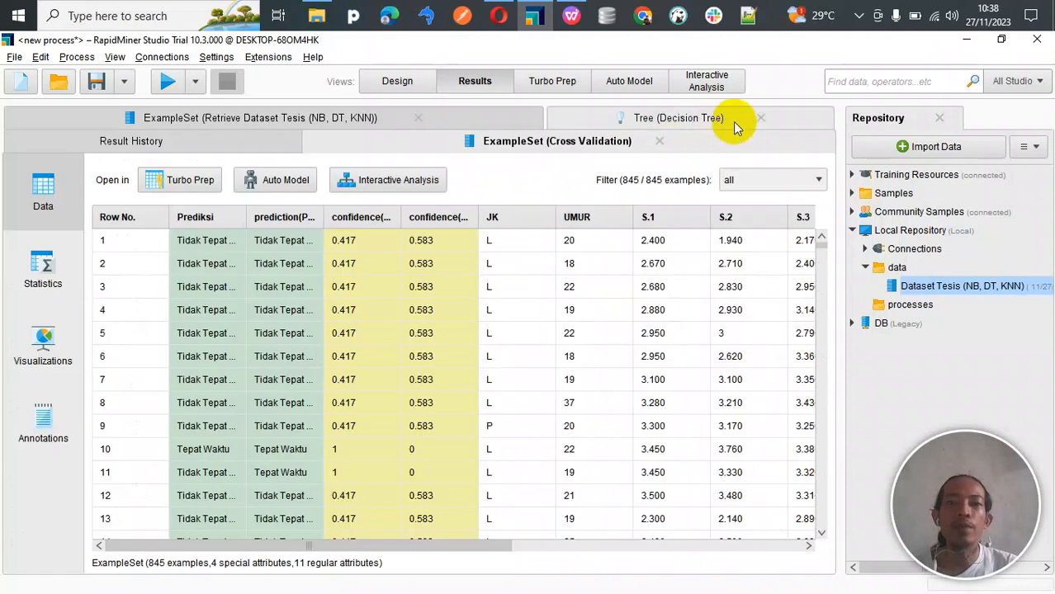
pyautogui.click(760, 118)
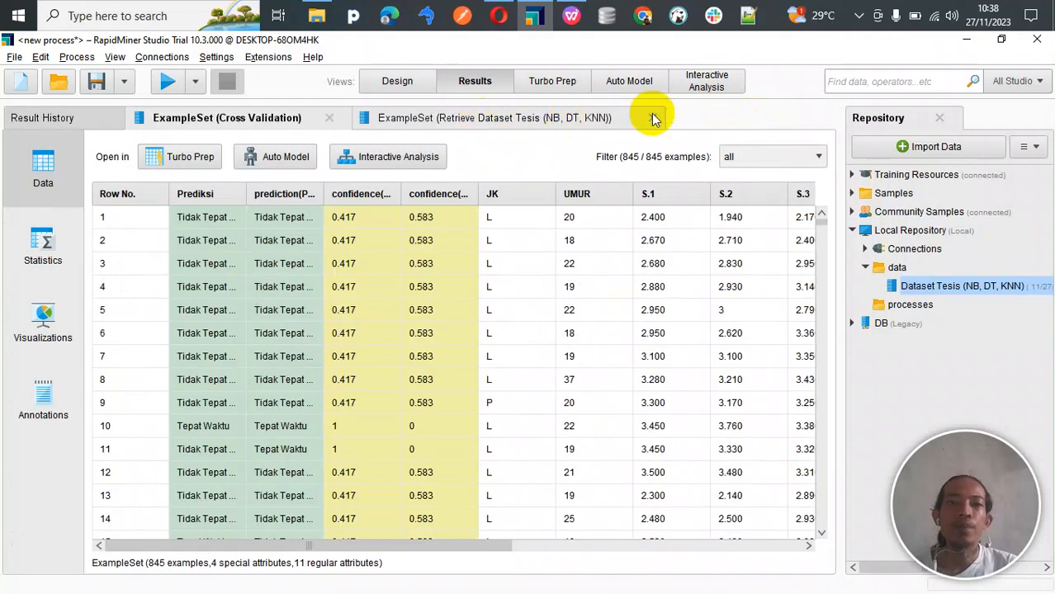
pyautogui.click(532, 122)
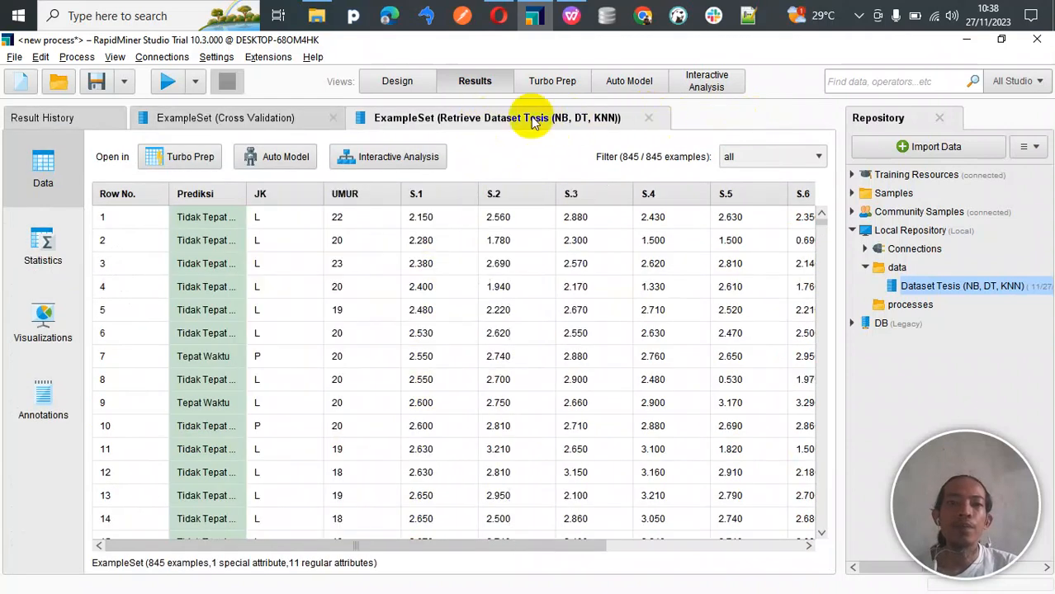
pyautogui.click(649, 118)
pyautogui.click(329, 118)
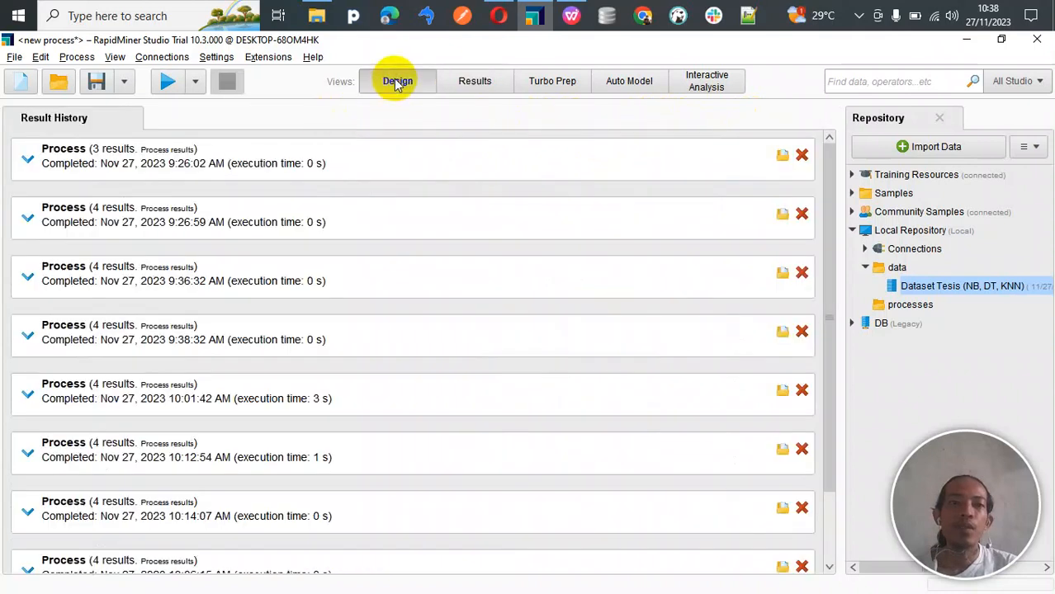
# Return to the process design and run the Decision Tree cross-validation again.
pyautogui.click(397, 80)
pyautogui.click(168, 81)
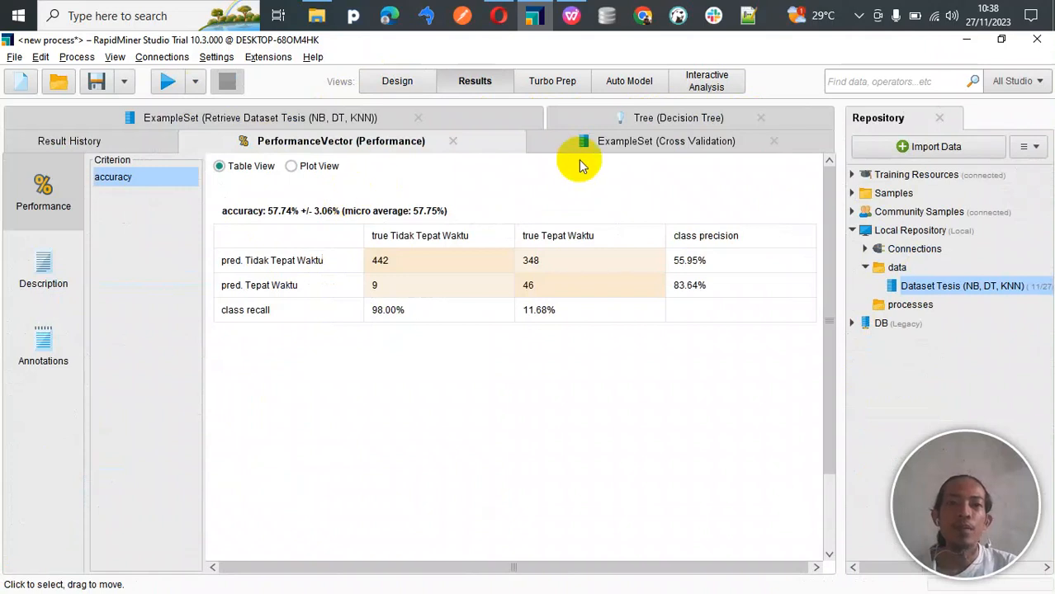
# Examine the Decision Tree graph from its root node through the branch thresholds down to the Tepat Waktu and Tidak Tepat Waktu leaves.
pyautogui.click(667, 118)
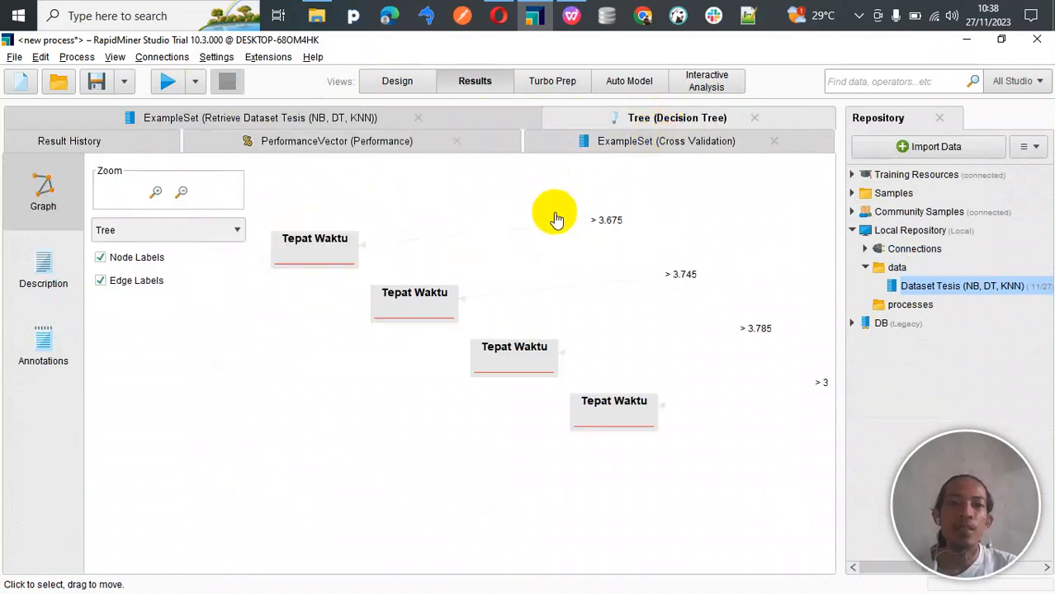
pyautogui.scroll(-5, 508, 351)
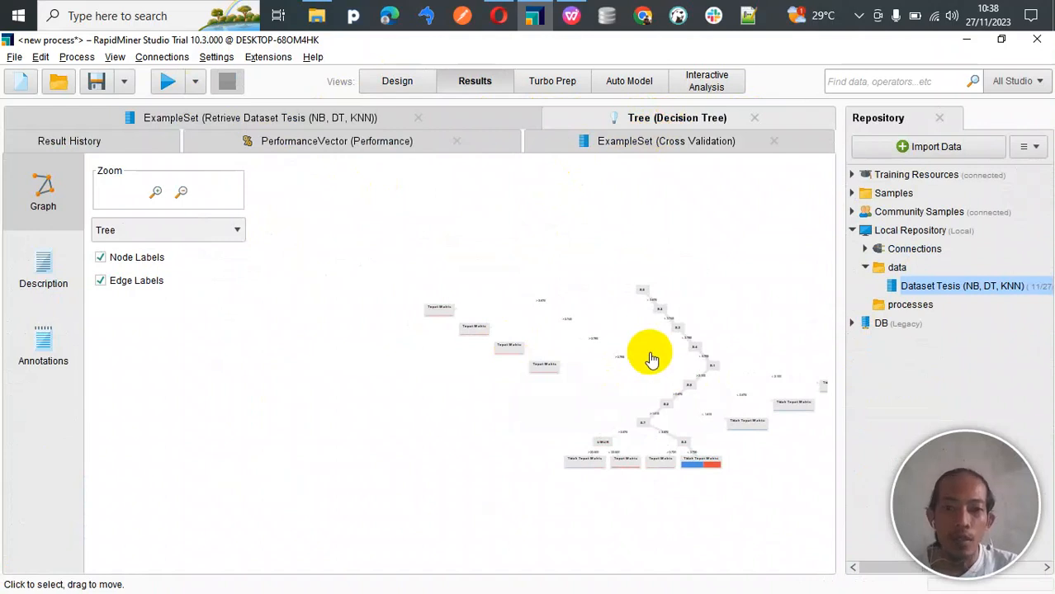
pyautogui.moveTo(629, 372); pyautogui.dragTo(542, 378)
pyautogui.moveTo(514, 379); pyautogui.dragTo(485, 303)
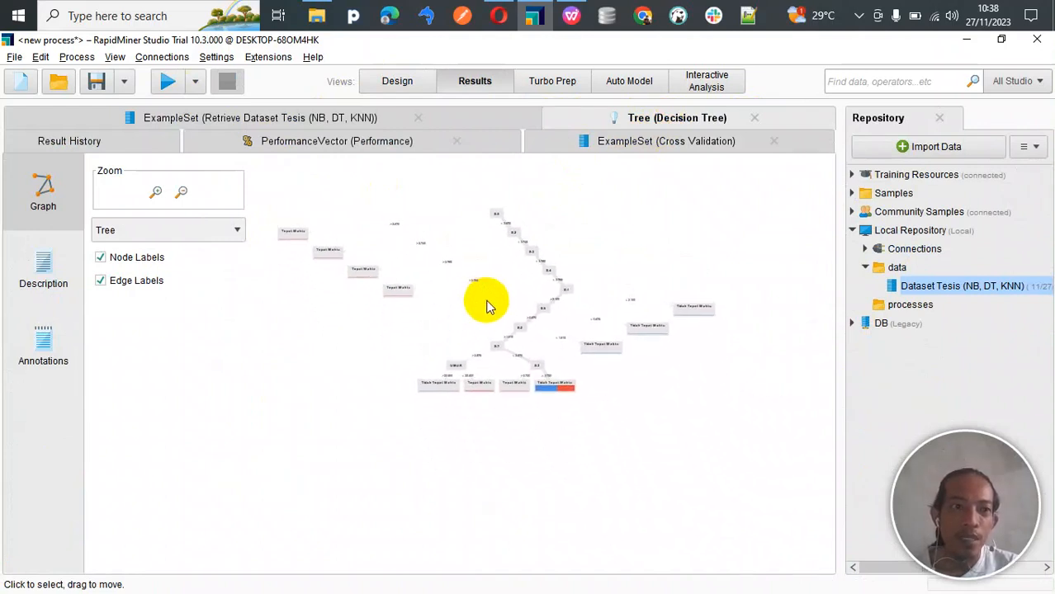
pyautogui.scroll(10, 487, 305)
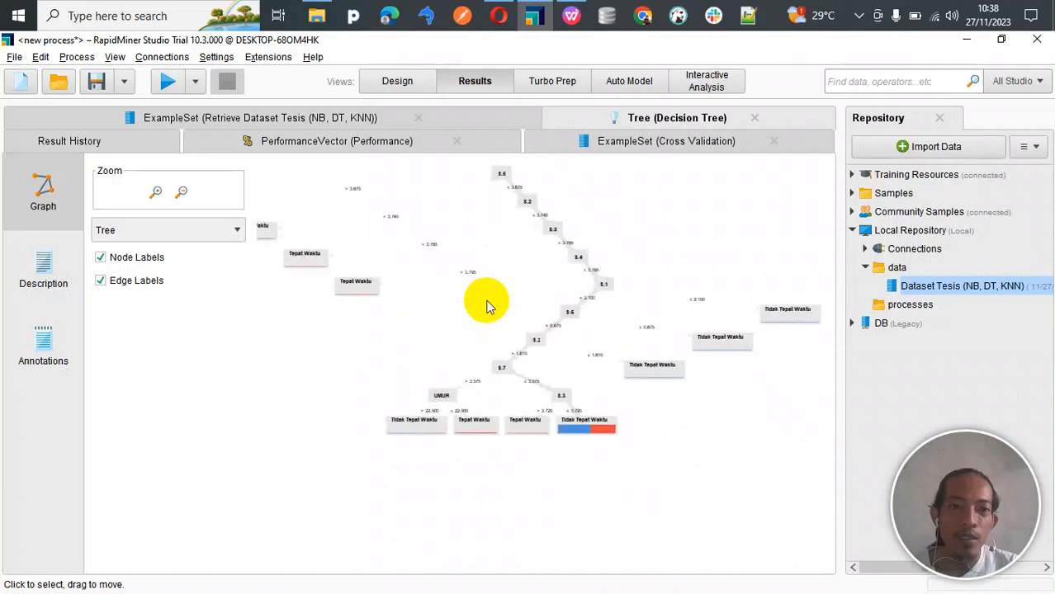
pyautogui.moveTo(483, 283); pyautogui.dragTo(384, 212)
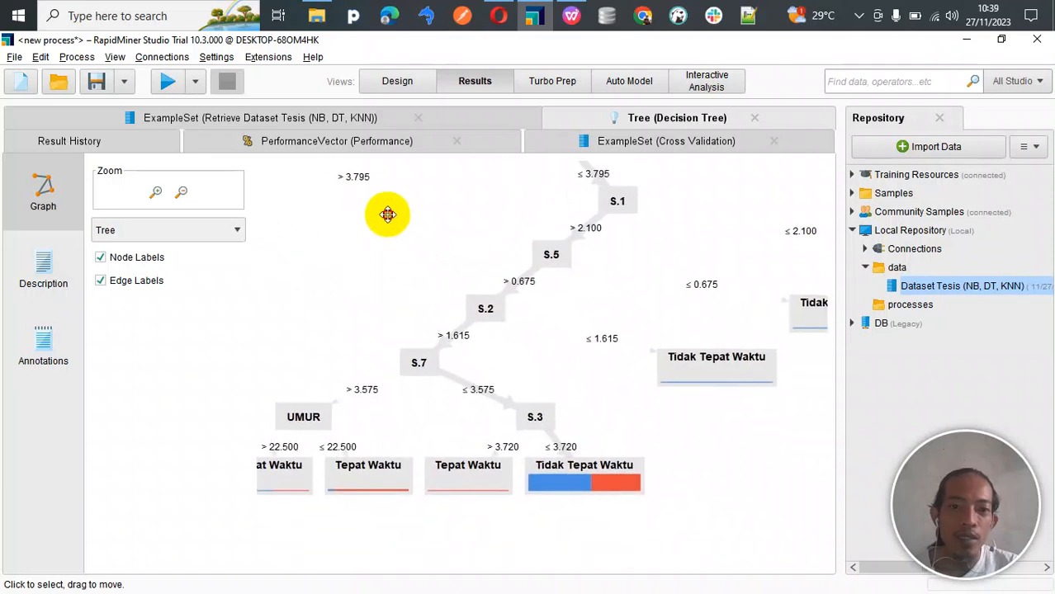
pyautogui.moveTo(546, 304); pyautogui.dragTo(441, 258)
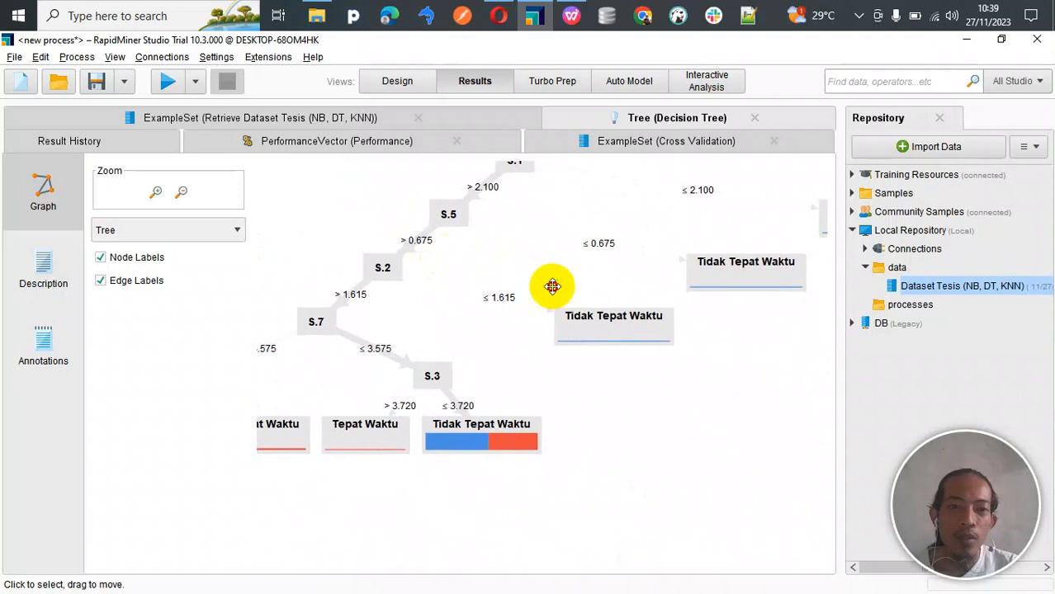
pyautogui.moveTo(552, 287); pyautogui.dragTo(475, 259)
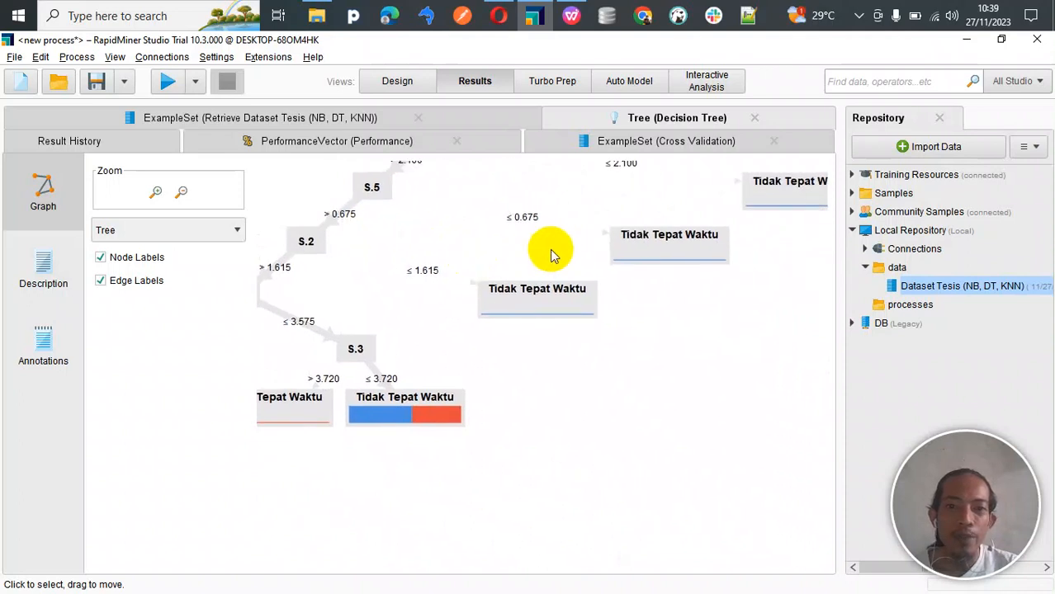
pyautogui.moveTo(551, 249); pyautogui.dragTo(638, 370)
pyautogui.moveTo(557, 287); pyautogui.dragTo(579, 322)
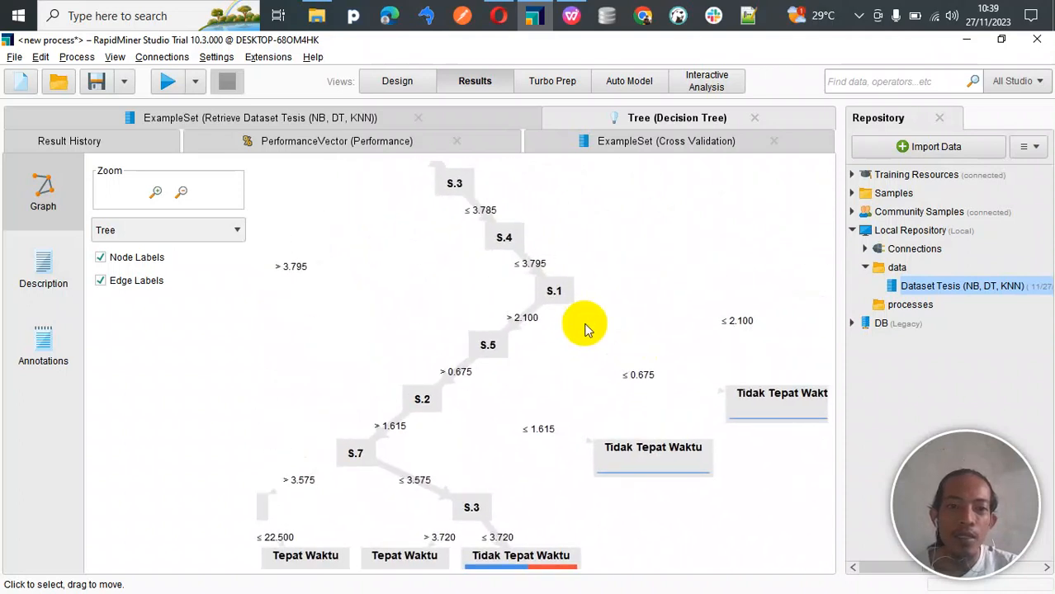
pyautogui.moveTo(479, 269); pyautogui.dragTo(565, 163)
pyautogui.moveTo(631, 231); pyautogui.dragTo(685, 454)
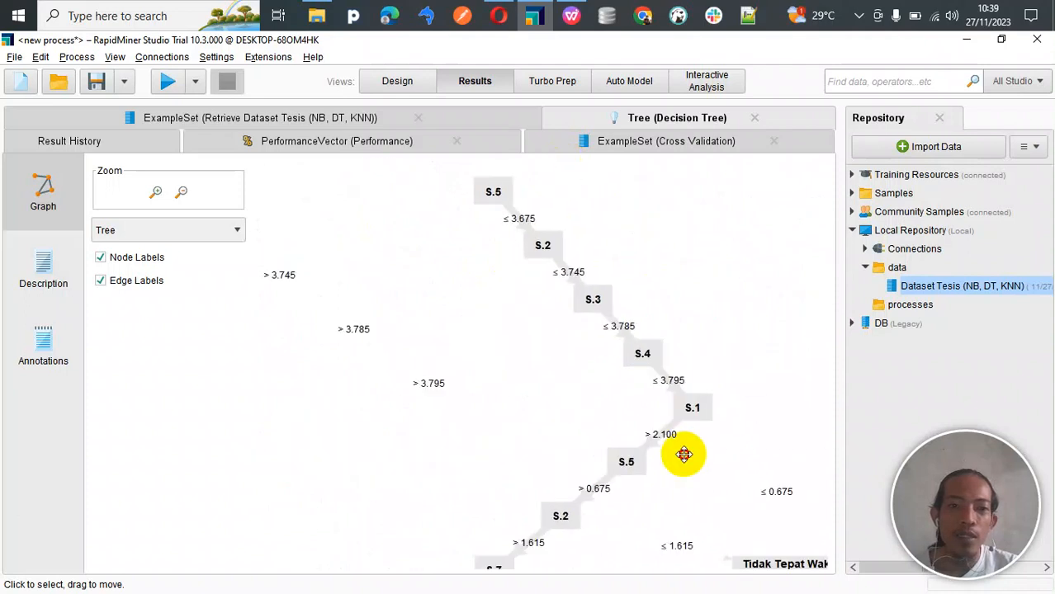
pyautogui.moveTo(614, 438)
pyautogui.mouseDown()
pyautogui.moveTo(402, 438)
pyautogui.moveTo(624, 437)
pyautogui.mouseUp()
pyautogui.moveTo(464, 419); pyautogui.dragTo(784, 375)
pyautogui.moveTo(624, 365); pyautogui.dragTo(721, 359)
pyautogui.moveTo(617, 337); pyautogui.dragTo(704, 455)
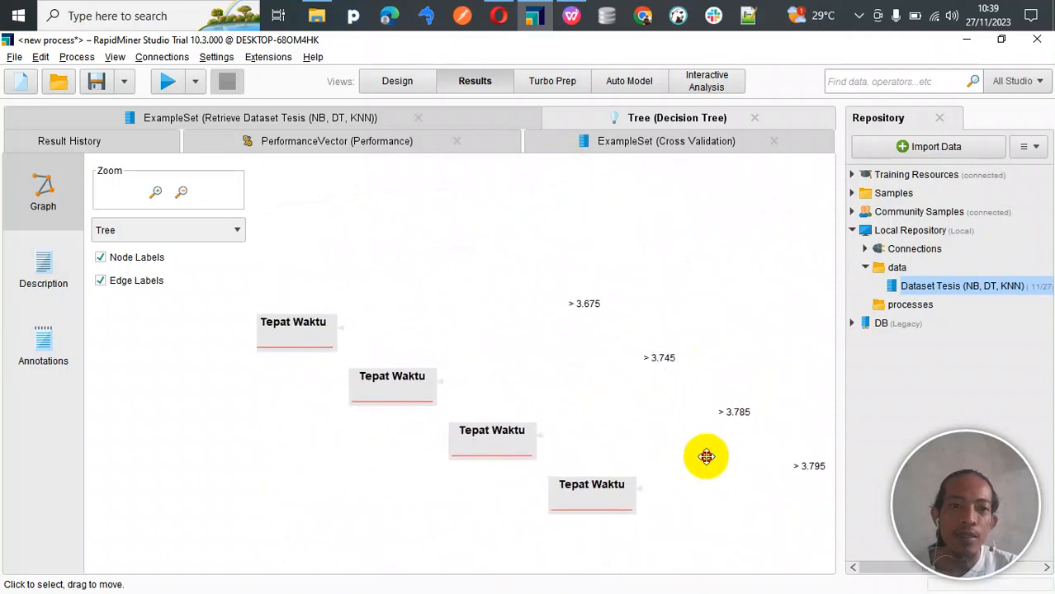
pyautogui.moveTo(644, 429); pyautogui.dragTo(568, 323)
pyautogui.moveTo(671, 372); pyautogui.dragTo(480, 314)
pyautogui.moveTo(638, 339); pyautogui.dragTo(447, 323)
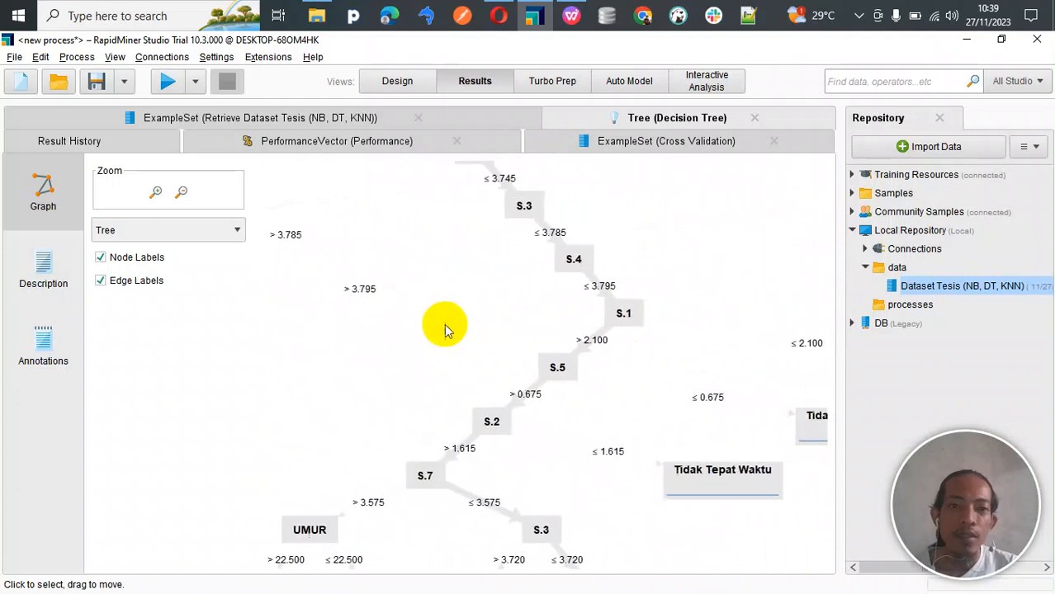
pyautogui.moveTo(467, 373); pyautogui.dragTo(436, 260)
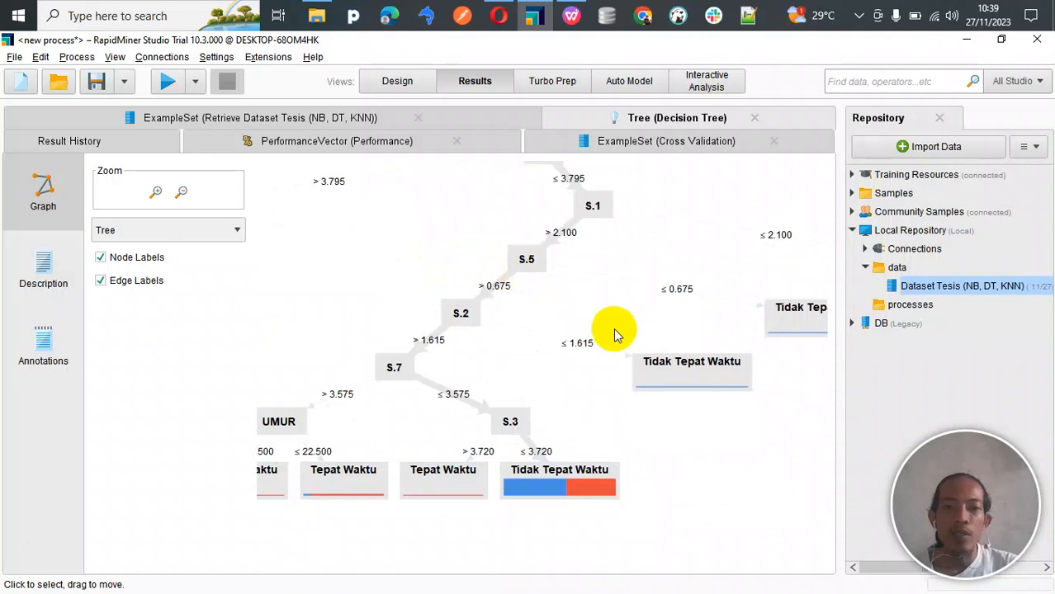
# Close the repeated Decision Tree run's tree, performance, cross-validation and retrieved dataset result views.
pyautogui.click(755, 118)
pyautogui.click(730, 118)
pyautogui.click(572, 120)
pyautogui.click(350, 118)
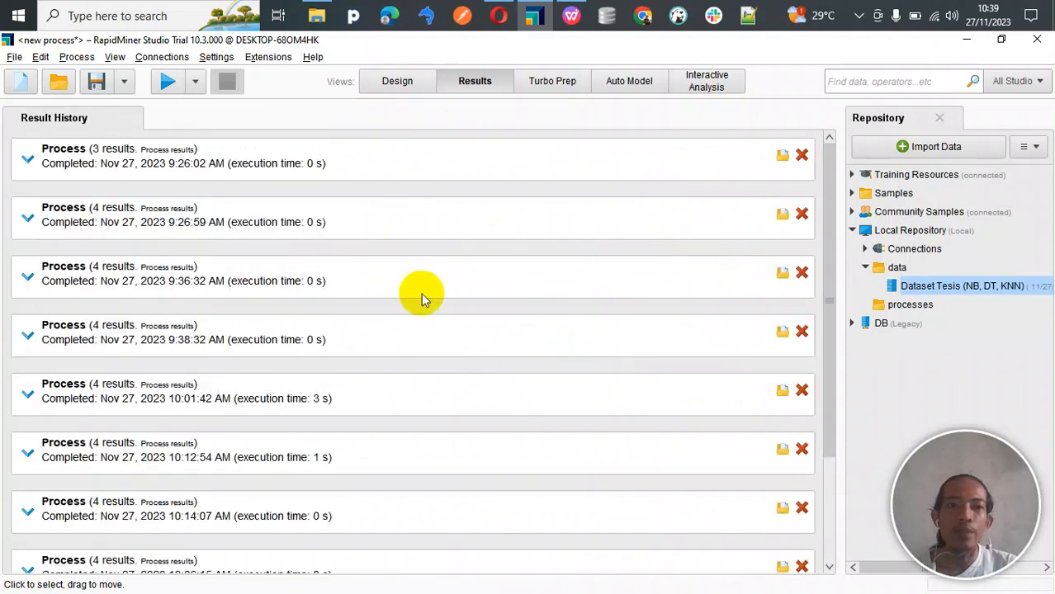
# Add a k-NN operator below Decision Tree in the Cross Validation's Training area and disable Decision Tree.
pyautogui.click(401, 81)
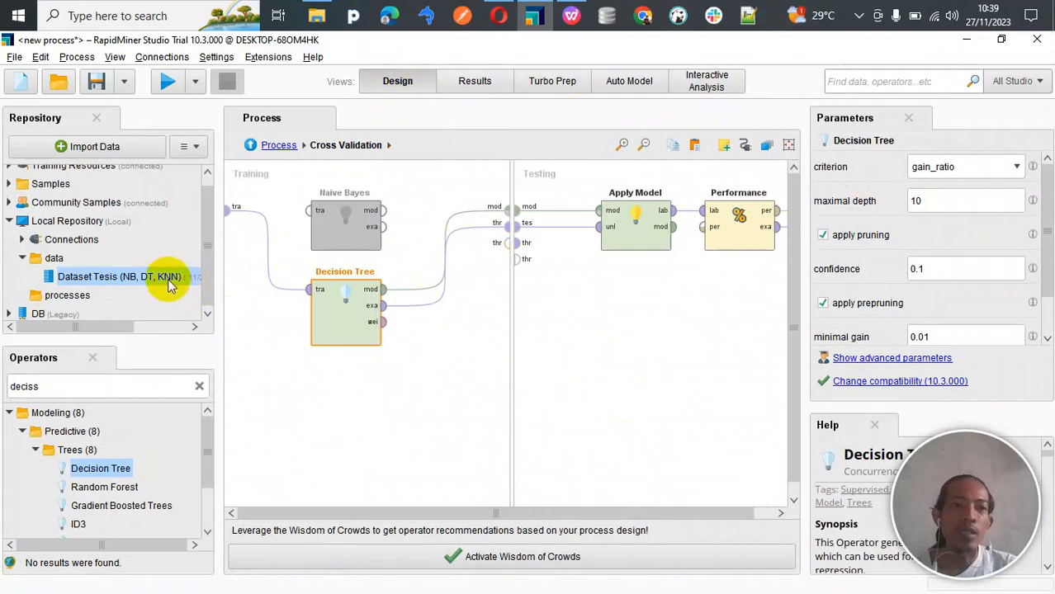
pyautogui.click(85, 386)
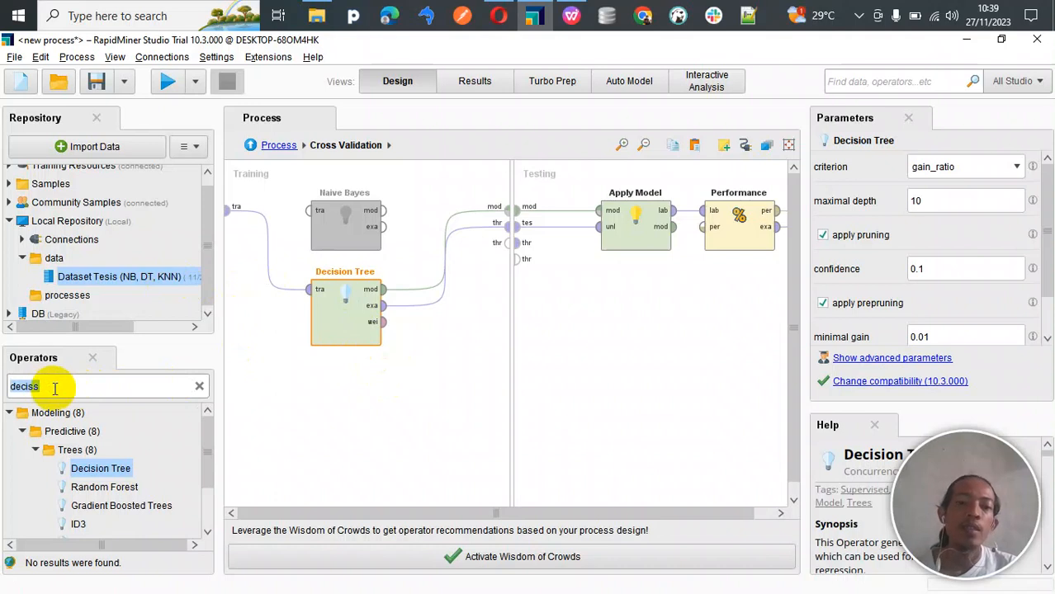
pyautogui.write('knn')
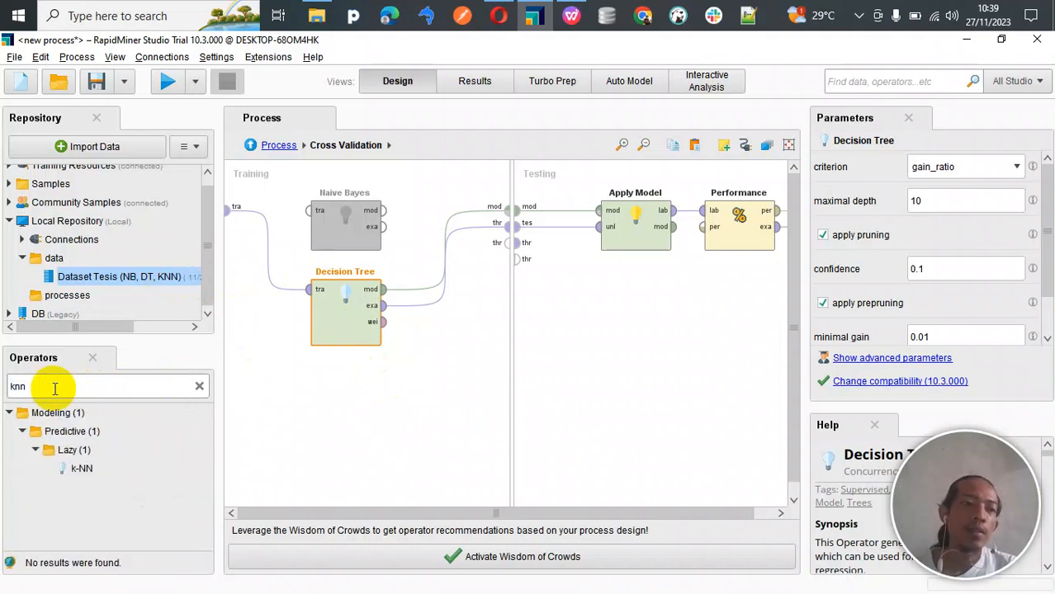
pyautogui.moveTo(82, 472); pyautogui.dragTo(347, 394)
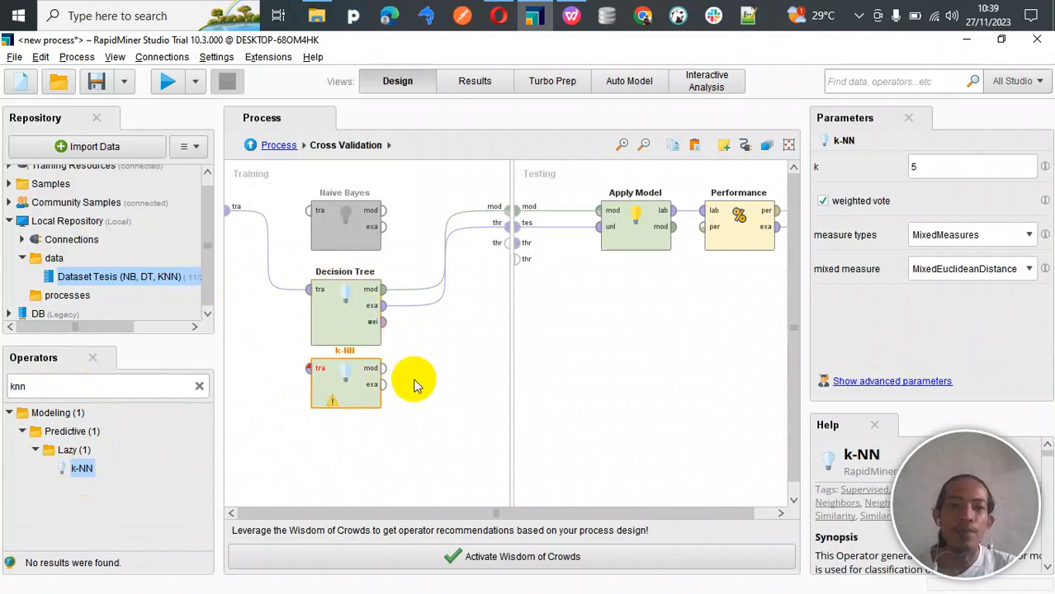
pyautogui.moveTo(347, 371); pyautogui.dragTo(350, 411)
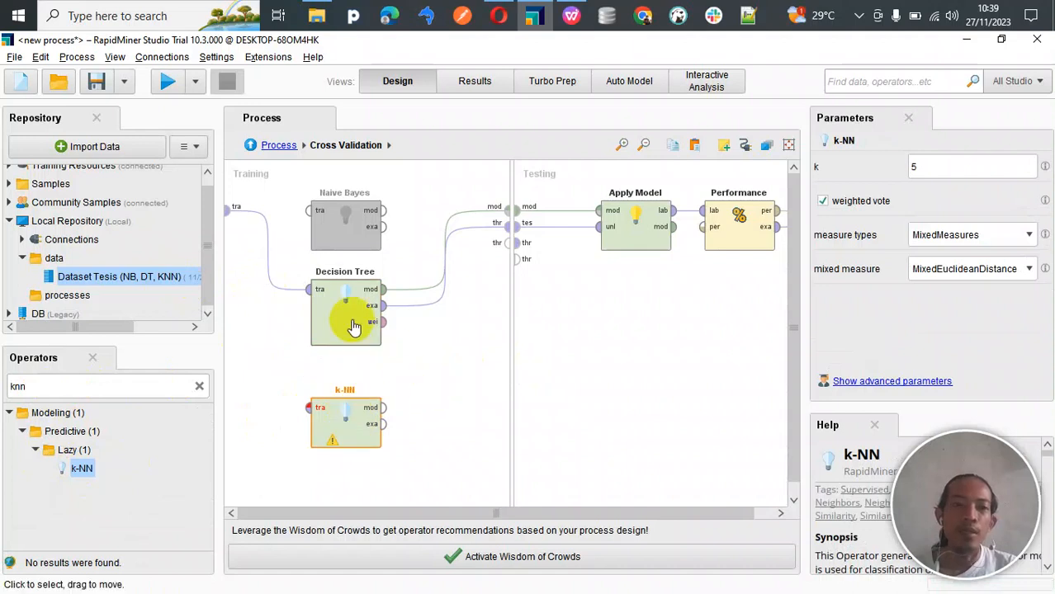
pyautogui.click(343, 311)
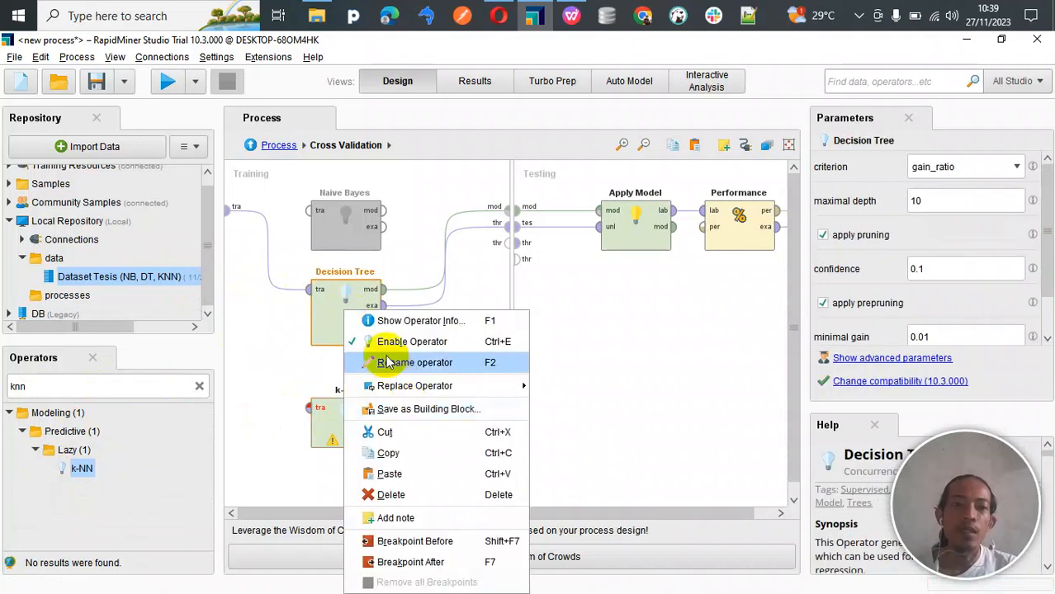
pyautogui.click(387, 341)
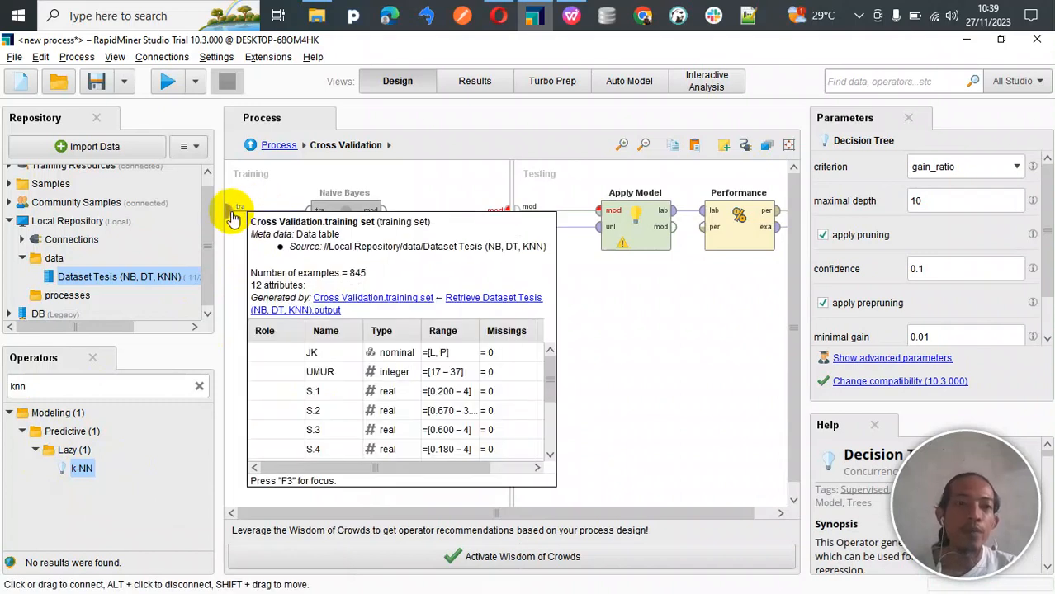
# Connect the Training tra port to k-NN's input, and its mod and exa outputs to the mod and thr ports.
pyautogui.click(233, 217)
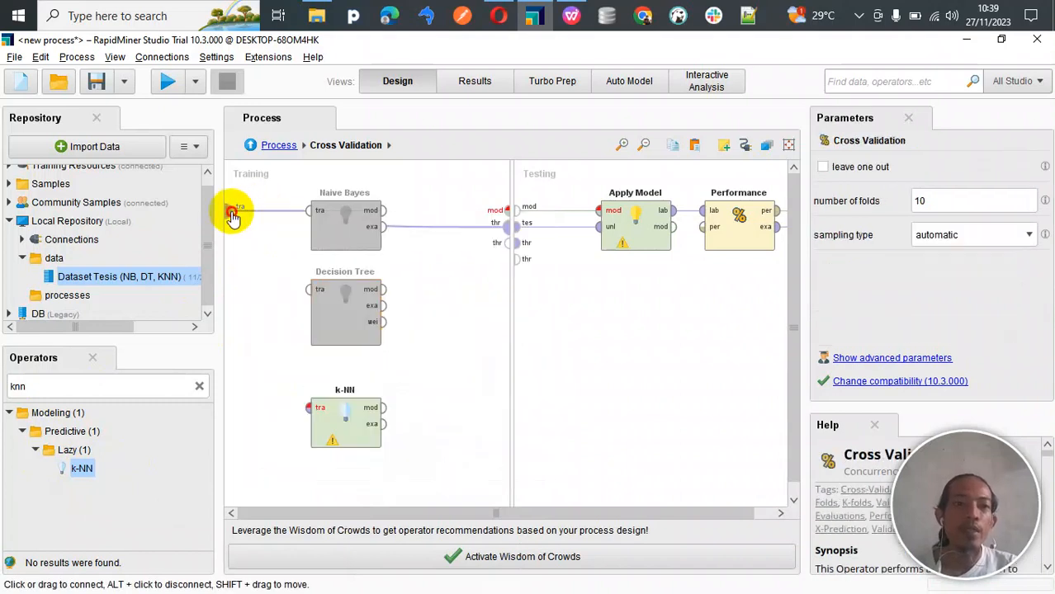
pyautogui.click(305, 409)
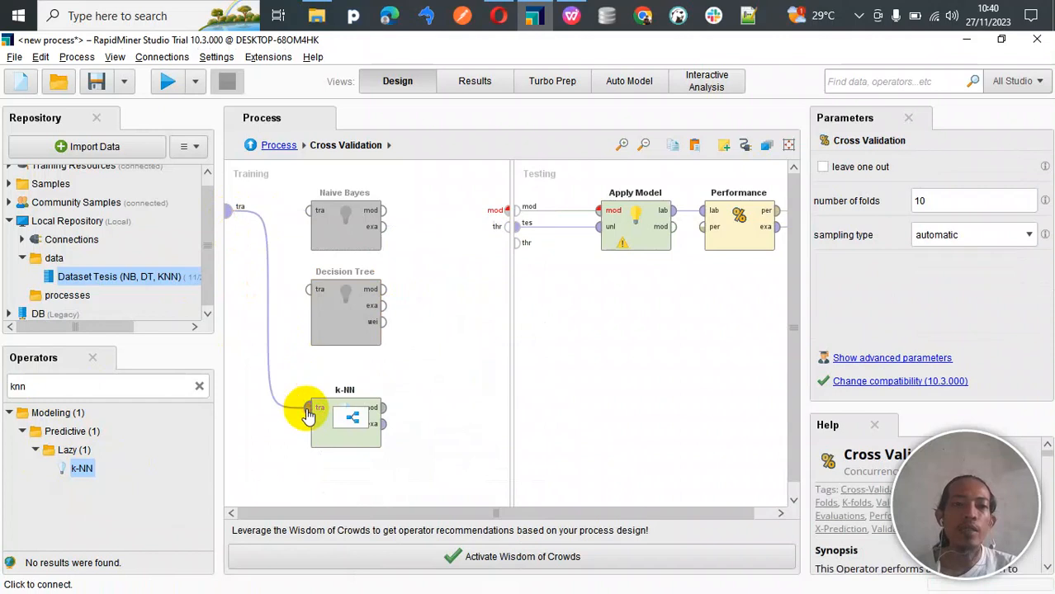
pyautogui.click(387, 410)
pyautogui.click(505, 209)
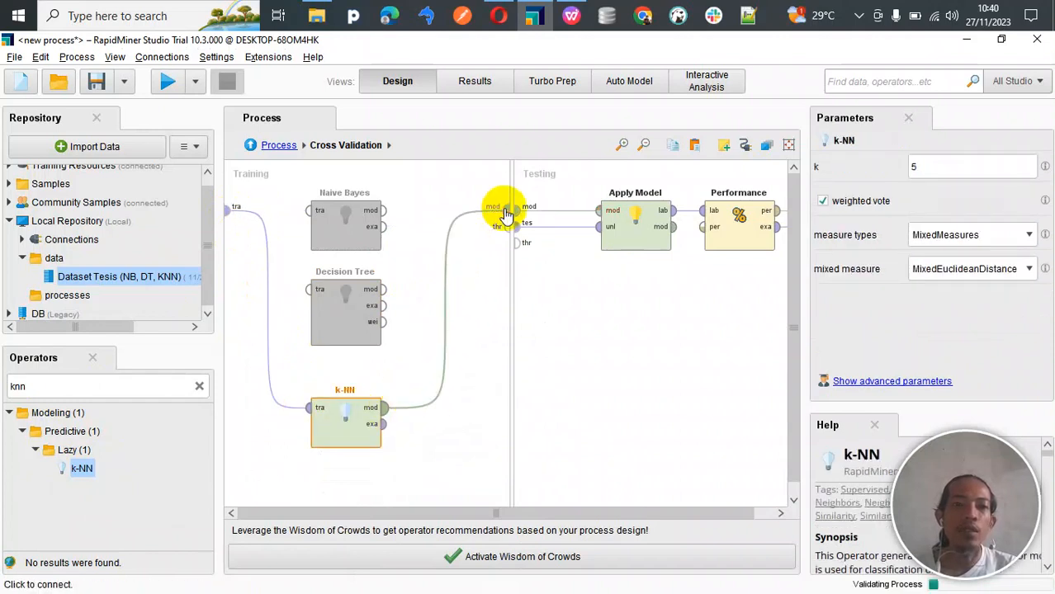
pyautogui.click(387, 429)
pyautogui.click(506, 224)
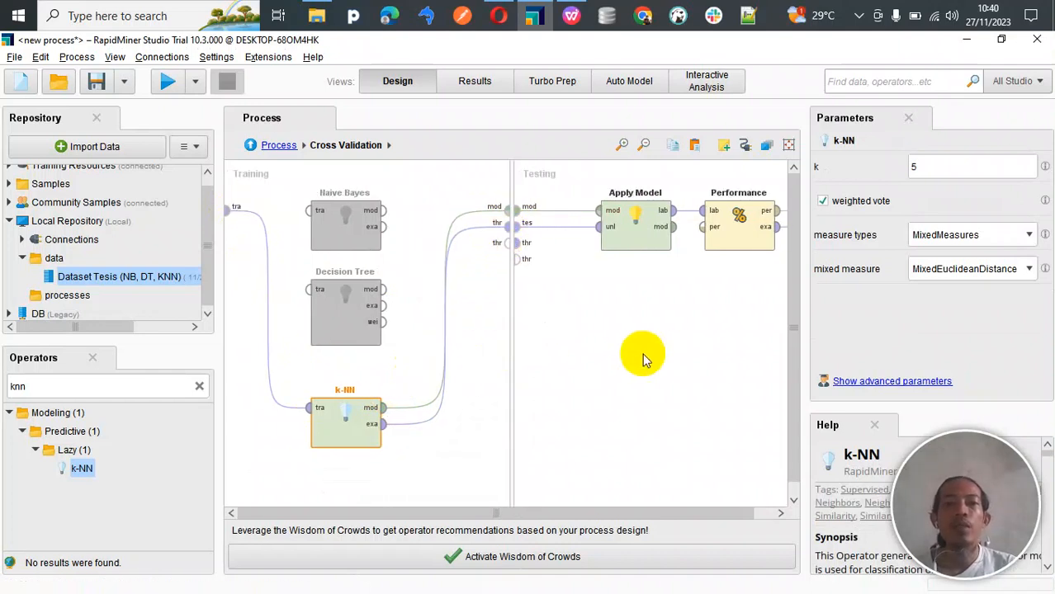
# Run the k-NN cross-validation process and highlight the accuracy percentage in the performance results.
pyautogui.click(168, 91)
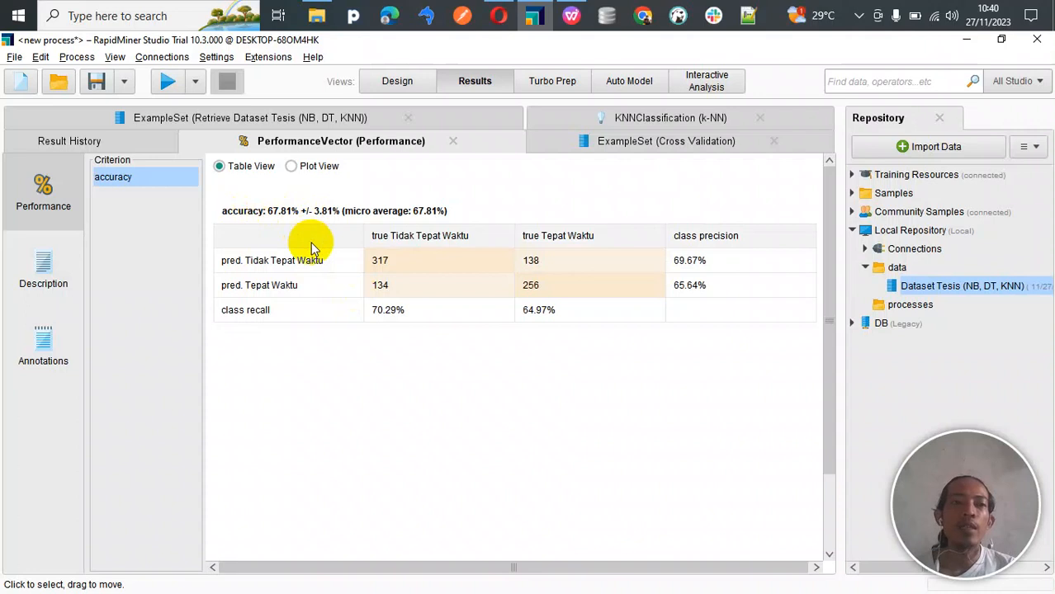
pyautogui.moveTo(300, 212); pyautogui.dragTo(265, 212)
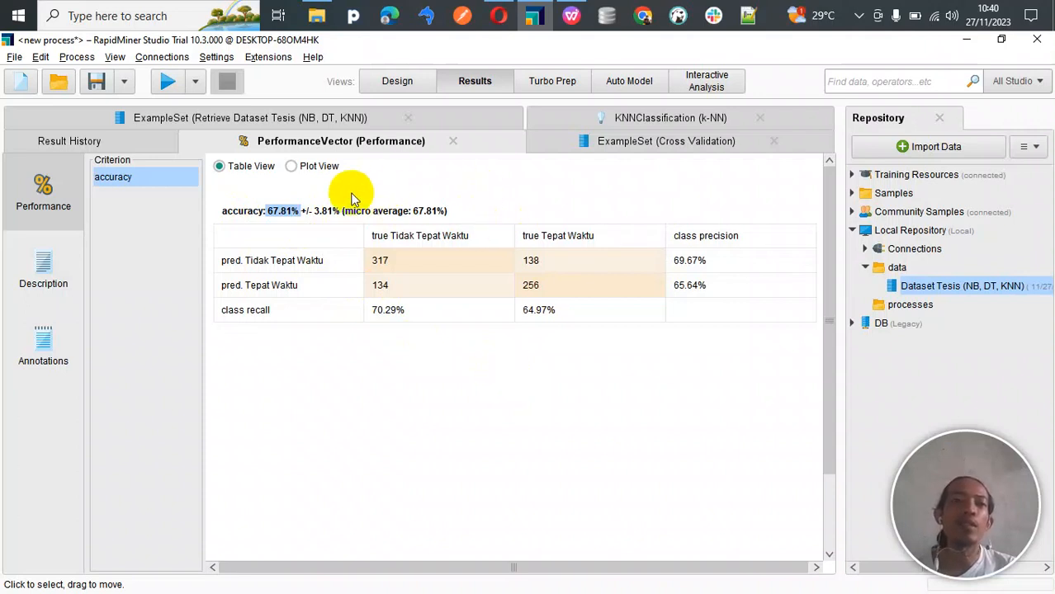
pyautogui.click(317, 213)
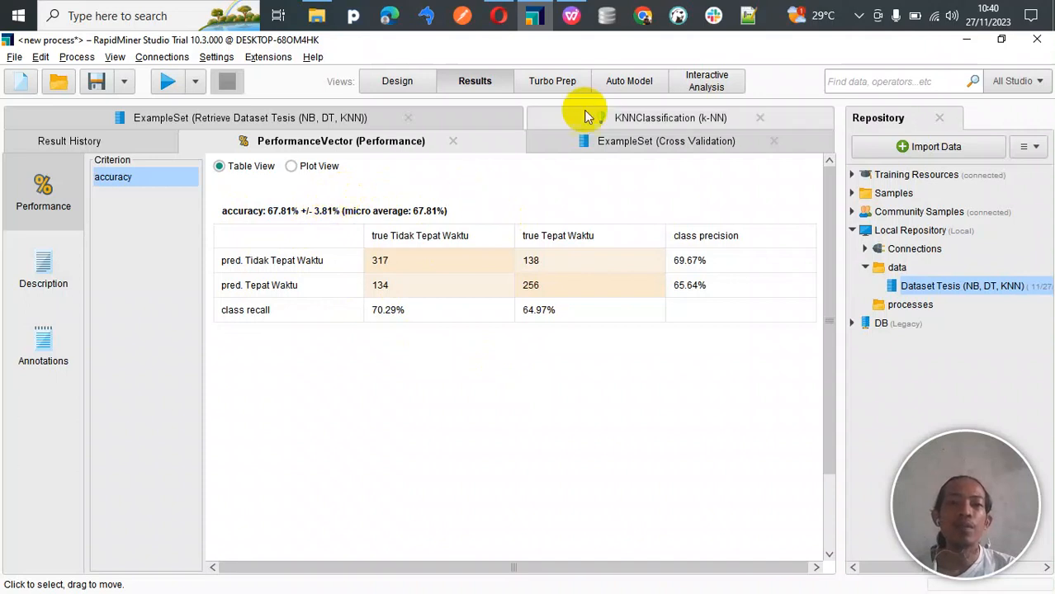
# View the KNNClassification model description and look across the columns of the retrieved dataset.
pyautogui.click(605, 121)
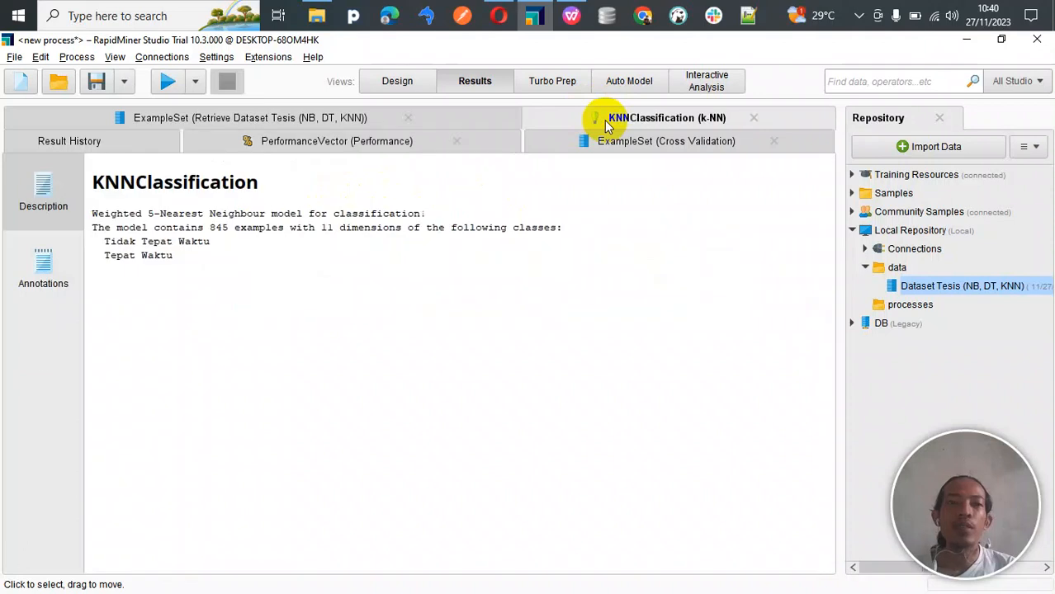
pyautogui.click(431, 119)
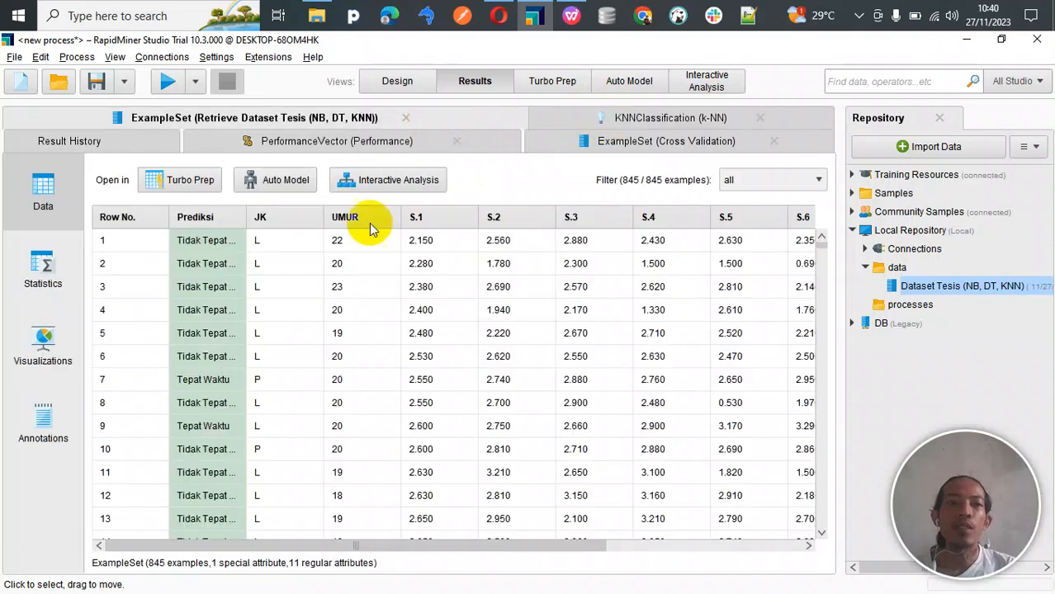
pyautogui.hscroll(5, 528, 322)
pyautogui.hscroll(-5, 528, 323)
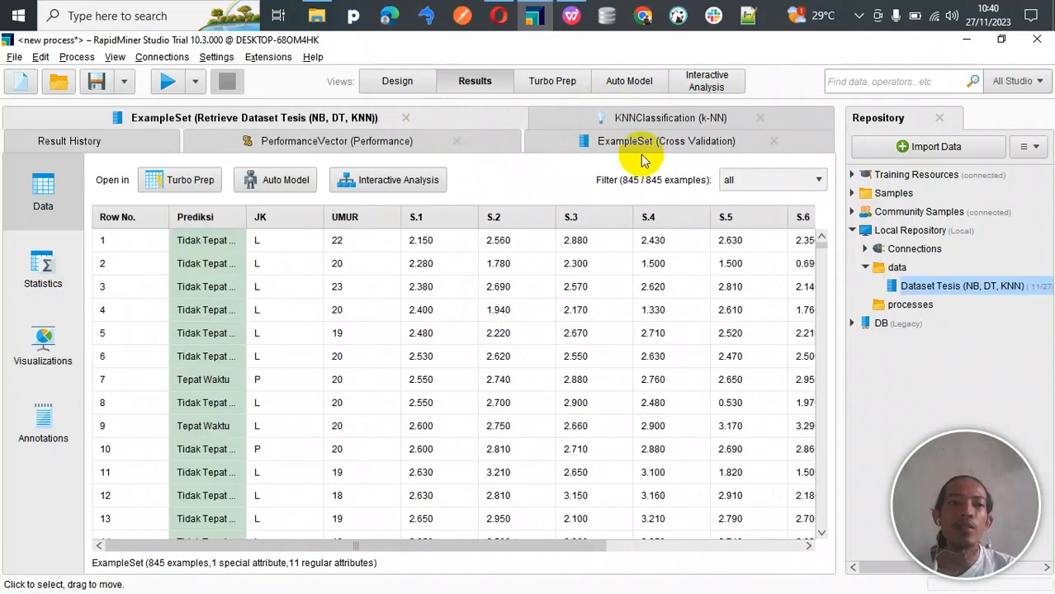
# Visualize the retrieved dataset as a Bar (Column) chart.
pyautogui.click(44, 345)
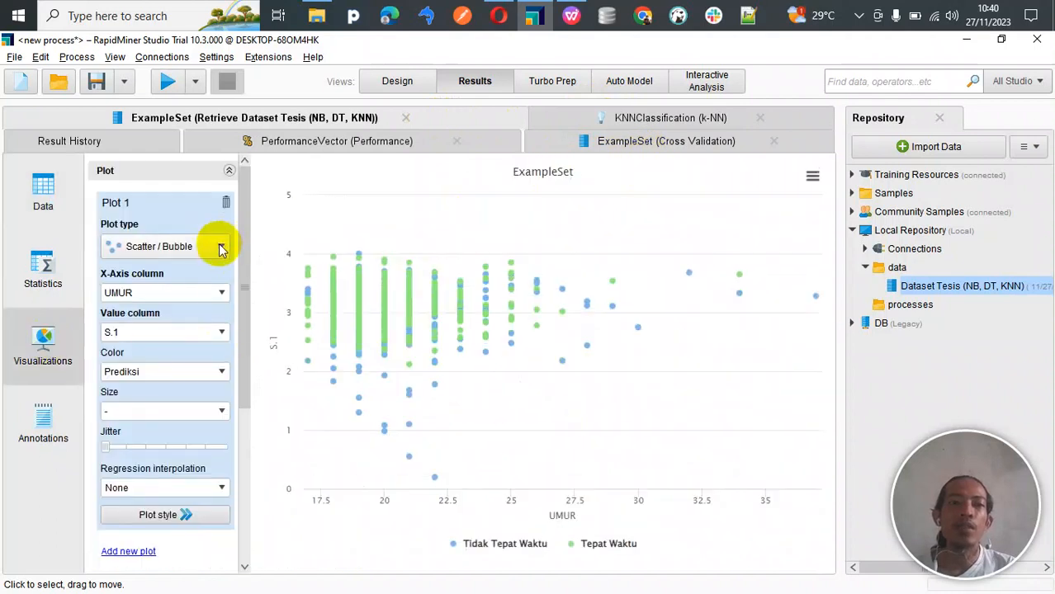
pyautogui.click(221, 246)
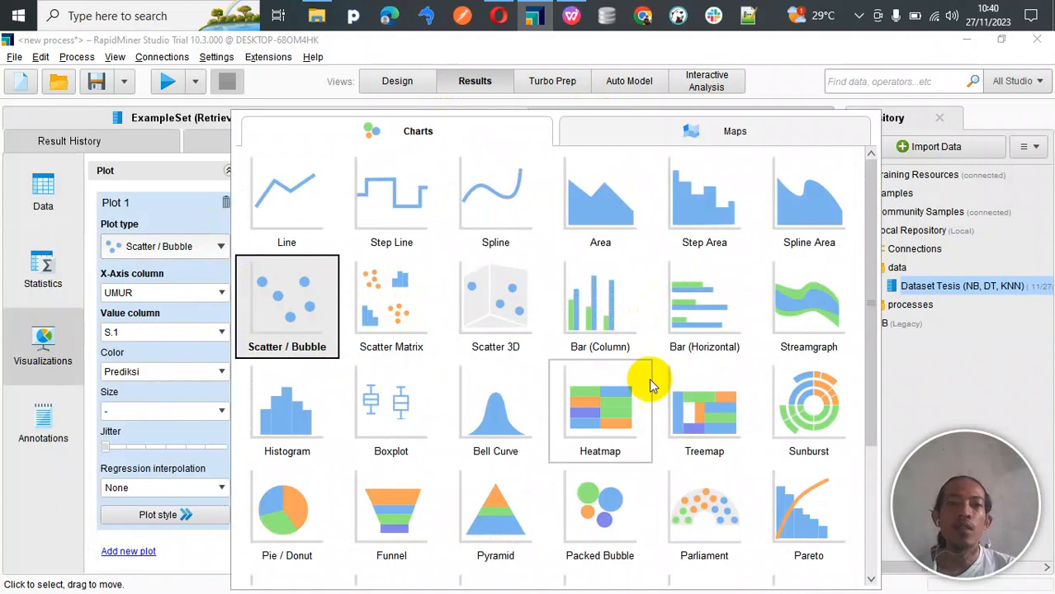
pyautogui.scroll(-3, 641, 396)
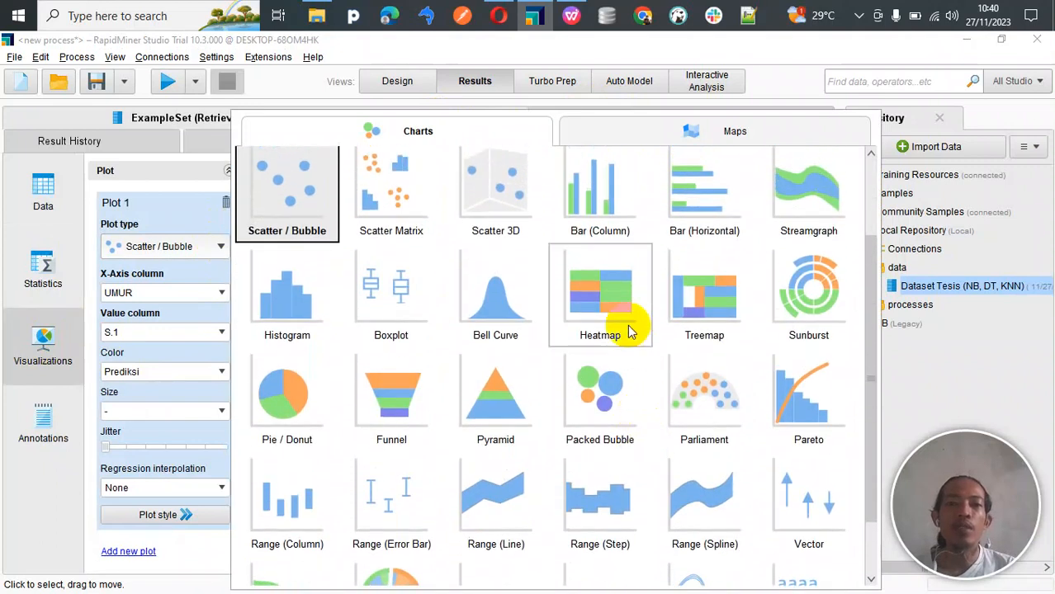
pyautogui.scroll(2, 630, 331)
pyautogui.click(624, 323)
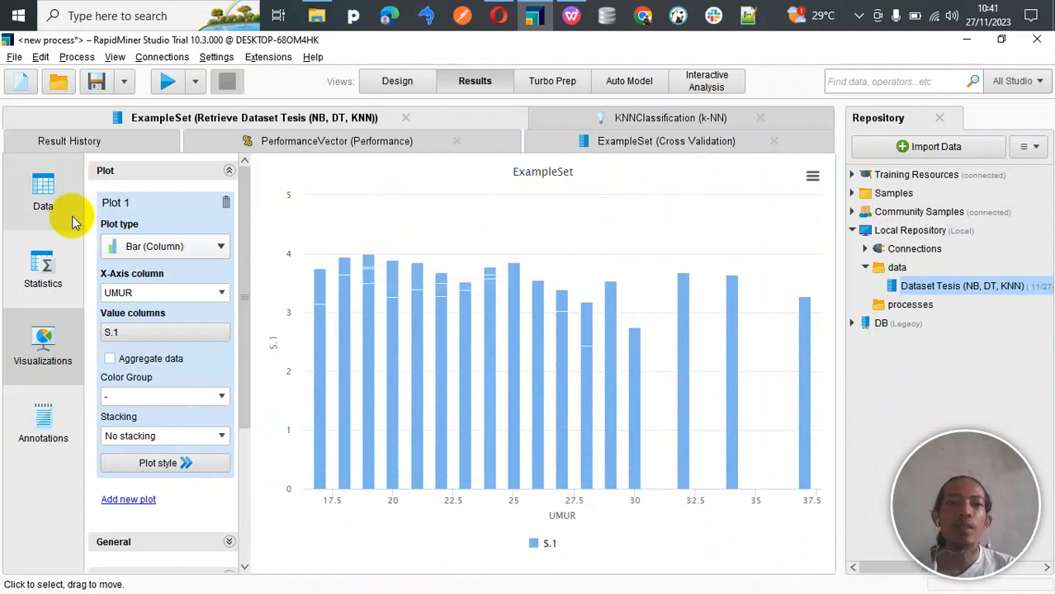
# Look over the available plot types, the retrieved dataset's table and the k-NN performance results.
pyautogui.click(221, 248)
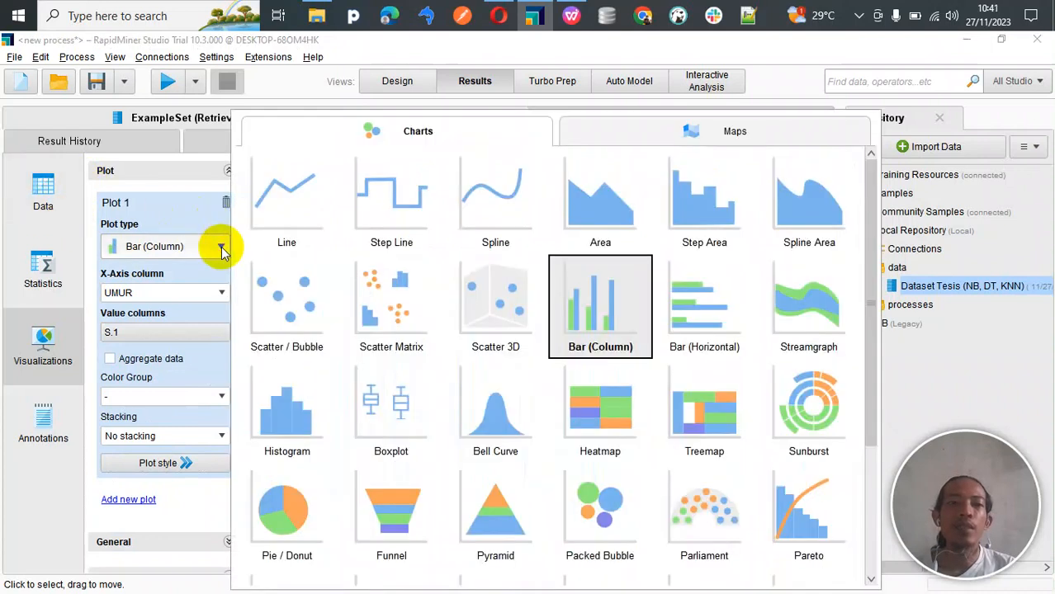
pyautogui.click(221, 247)
pyautogui.click(43, 194)
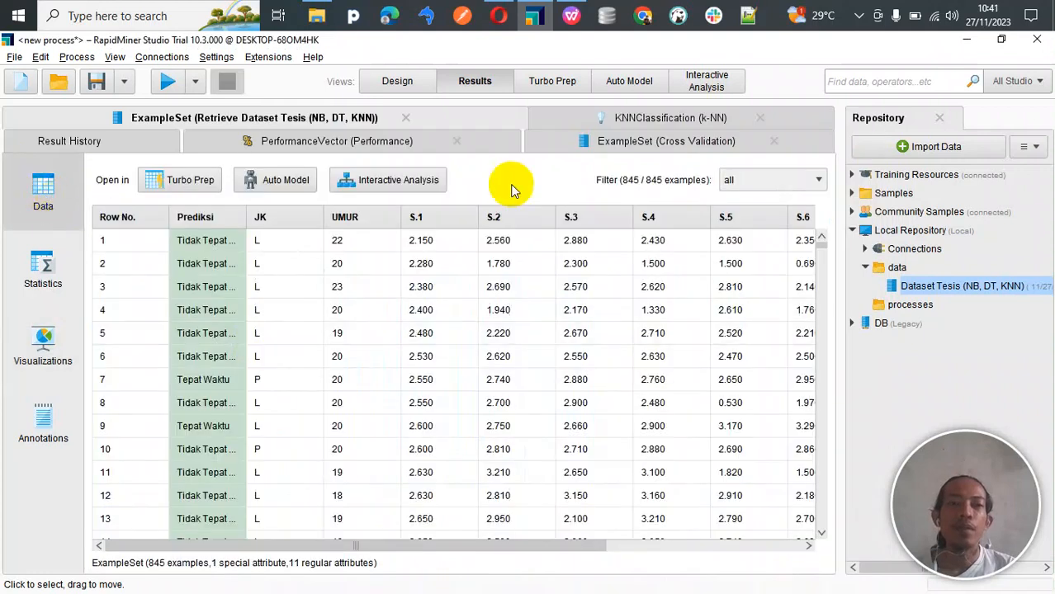
pyautogui.click(355, 142)
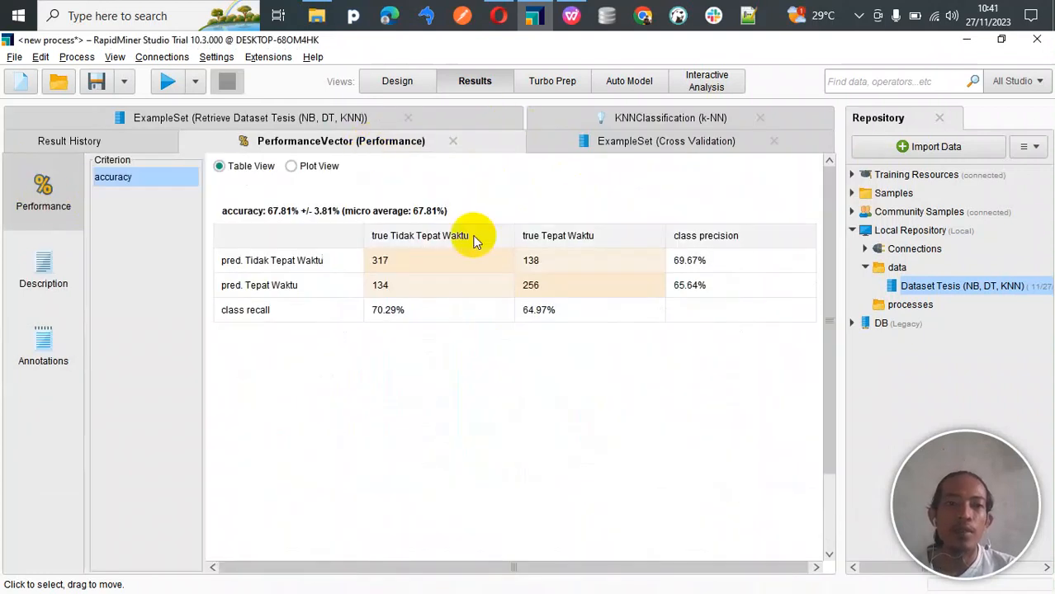
# Close the open result sets and return to the process design.
pyautogui.click(453, 142)
pyautogui.click(405, 118)
pyautogui.click(523, 120)
pyautogui.click(521, 120)
pyautogui.click(329, 118)
pyautogui.click(390, 89)
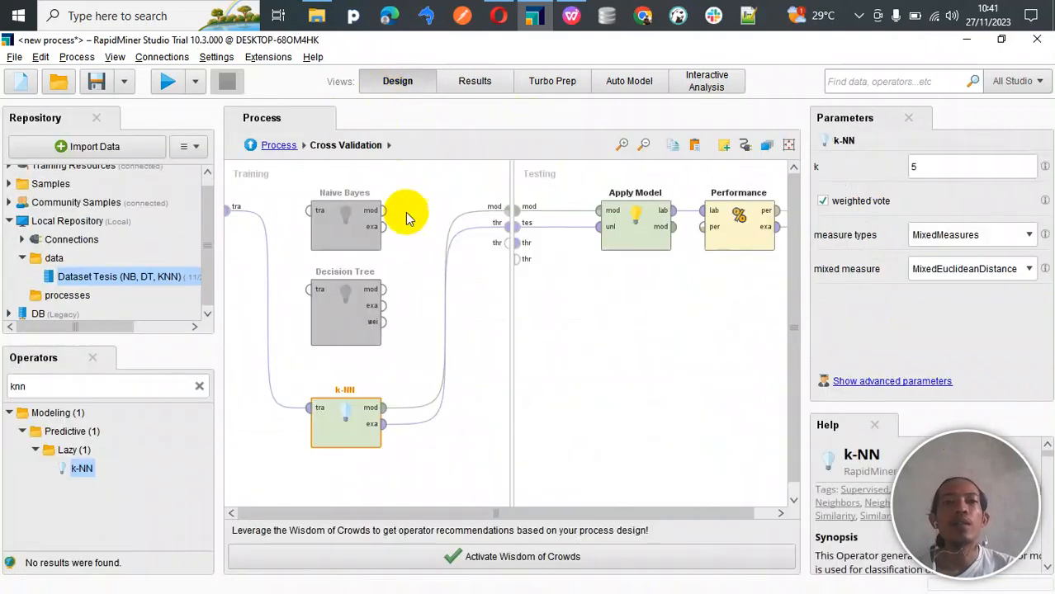
# Move the k-NN operator up to sit directly beneath the Decision Tree operator.
pyautogui.moveTo(351, 425); pyautogui.dragTo(352, 404)
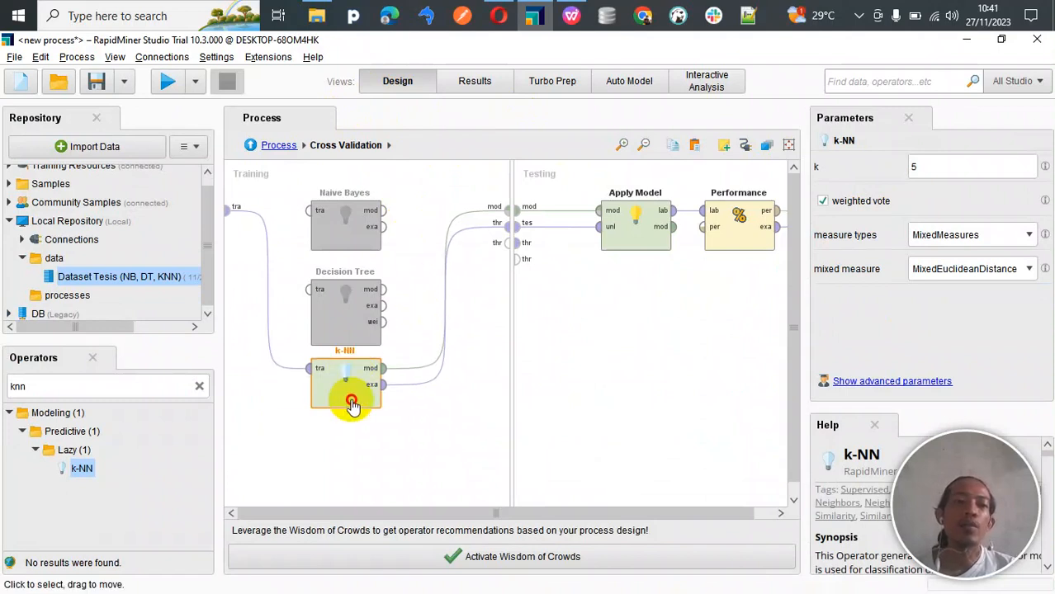
pyautogui.click(438, 454)
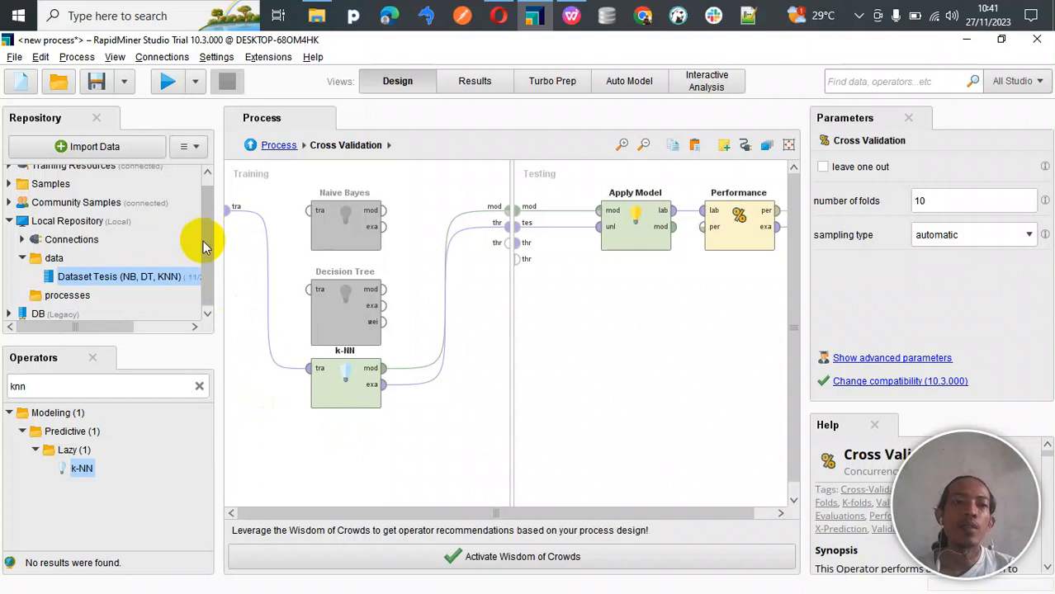
# Start a data import from this computer using 7. Dataset Tesis Final.xls in D:, Materi Kuliah, data mining.
pyautogui.moveTo(203, 241); pyautogui.dragTo(202, 283)
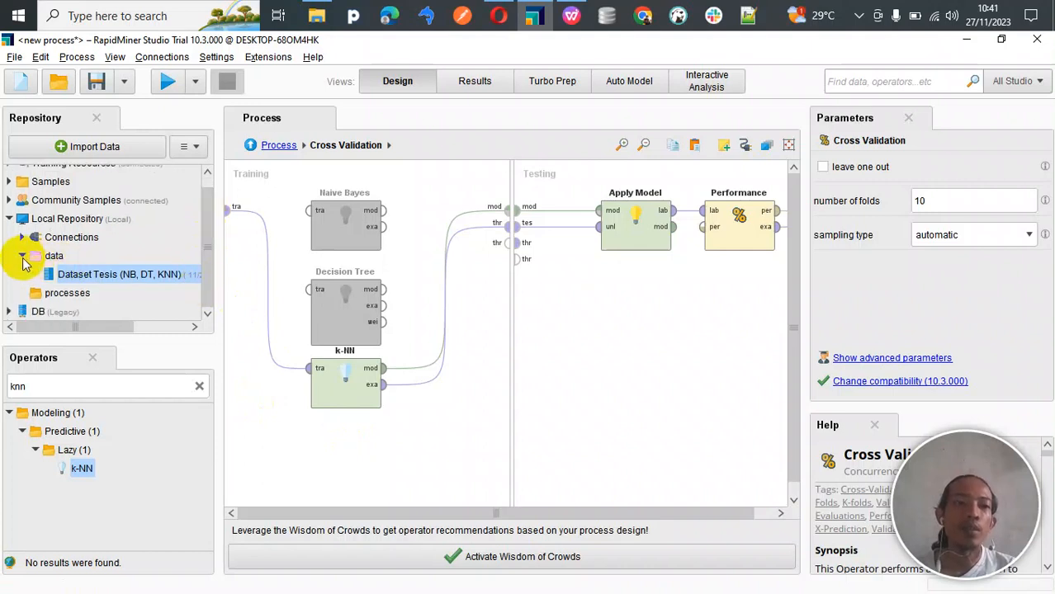
pyautogui.click(116, 148)
pyautogui.click(402, 211)
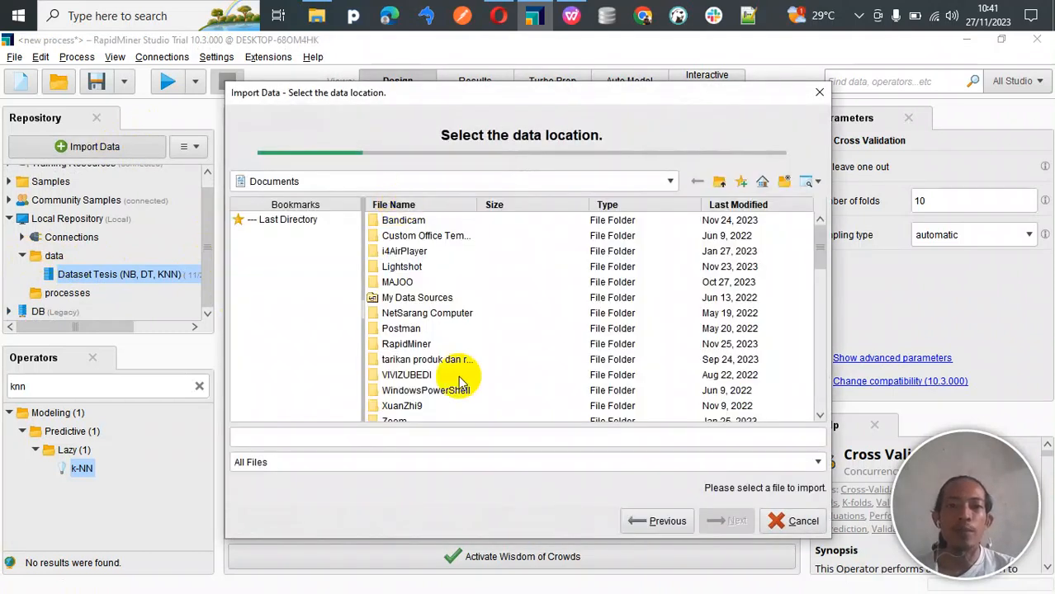
pyautogui.click(670, 181)
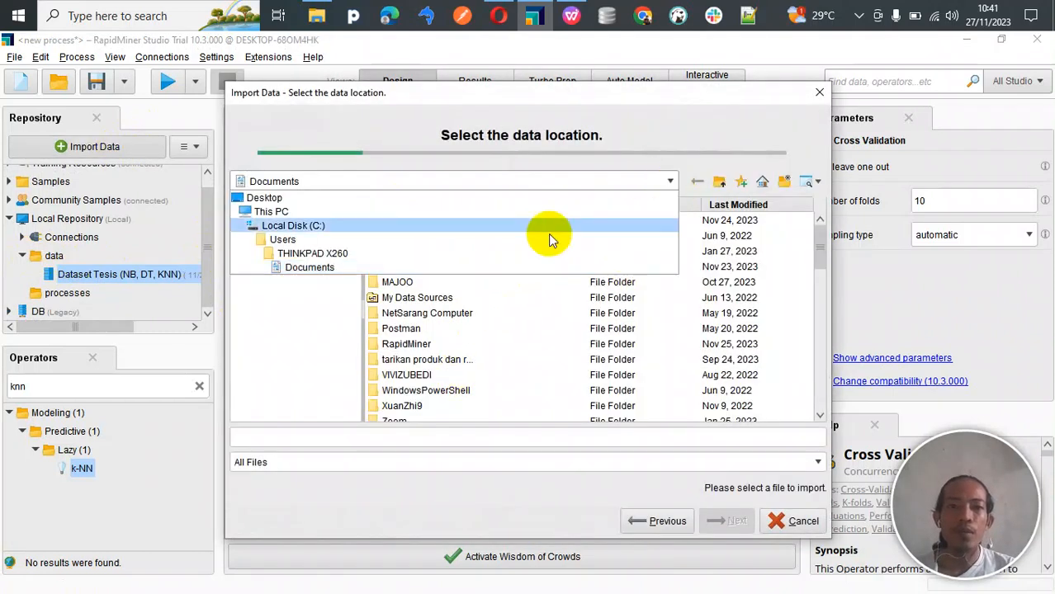
pyautogui.click(500, 212)
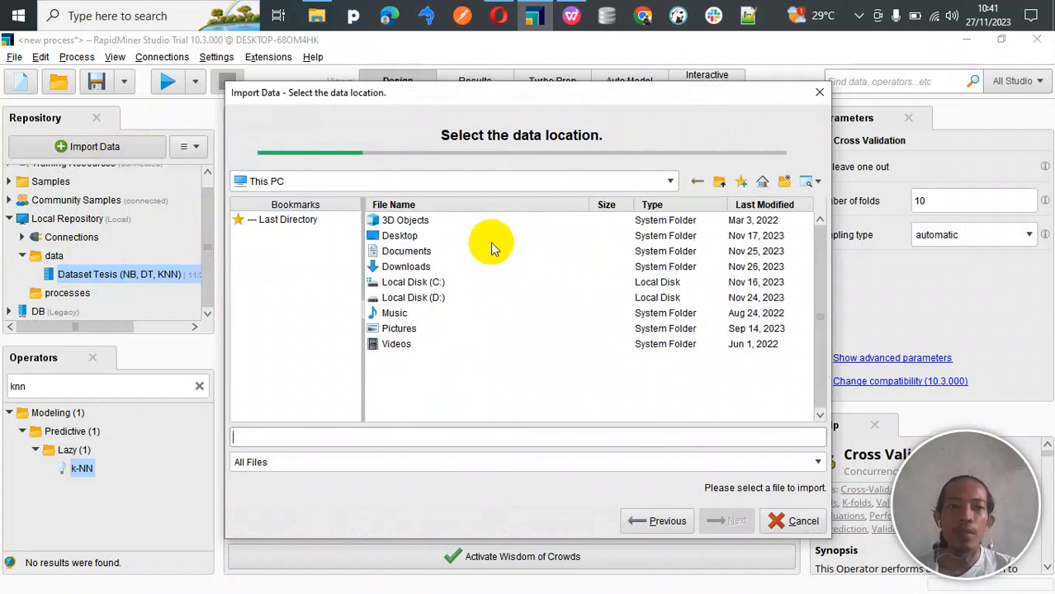
pyautogui.doubleClick(416, 300)
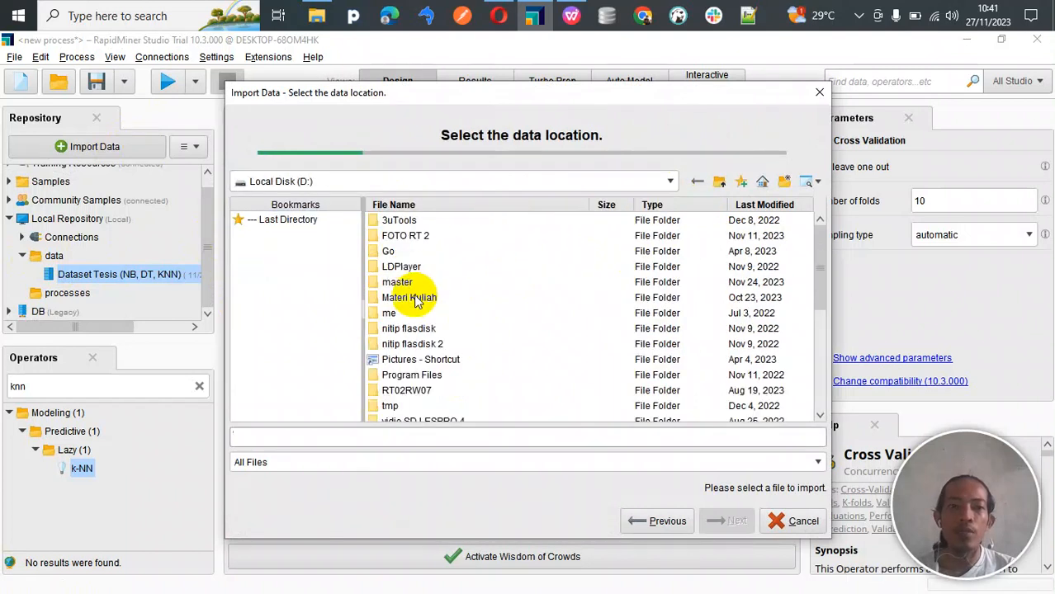
pyautogui.click(400, 298)
pyautogui.doubleClick(400, 302)
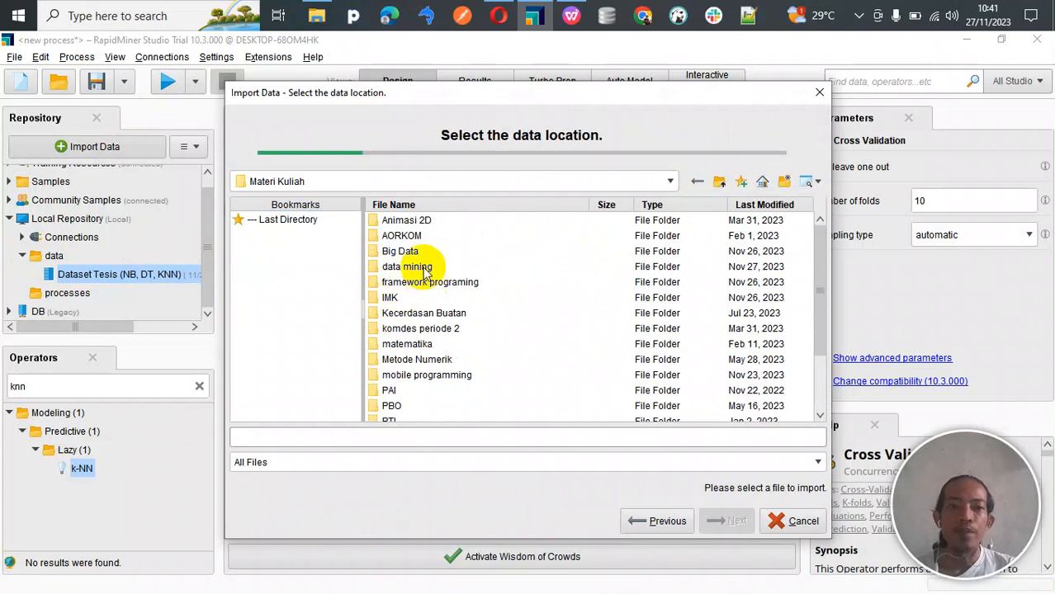
pyautogui.doubleClick(398, 266)
pyautogui.click(433, 360)
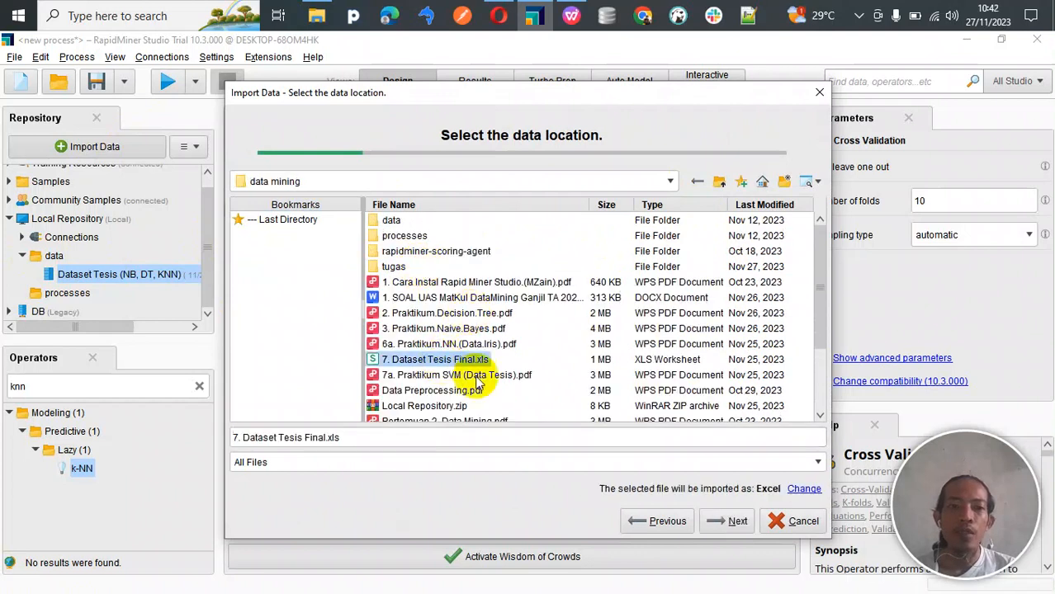
pyautogui.click(711, 521)
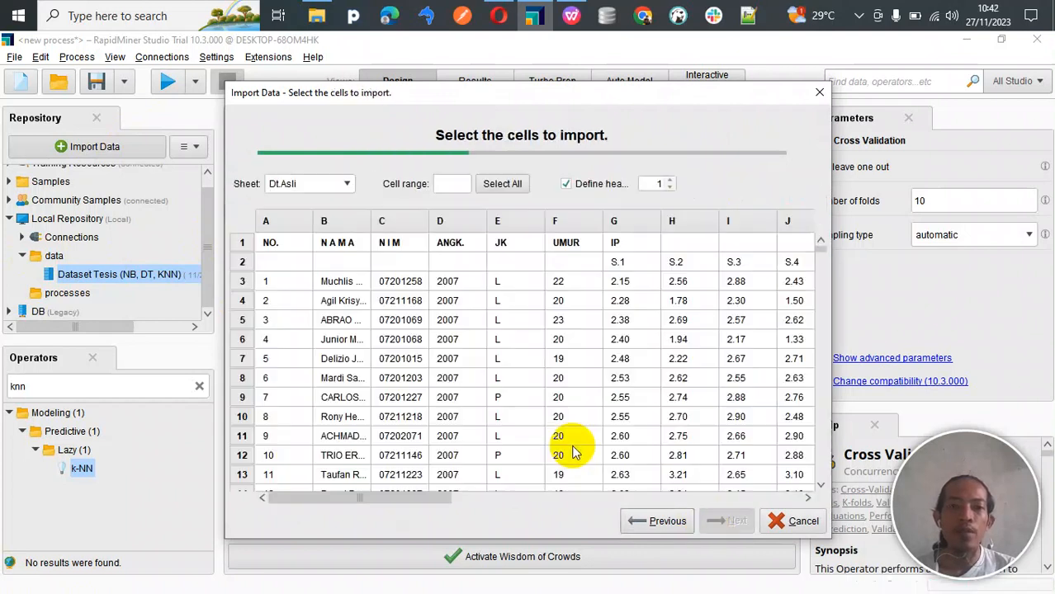
# Preview the NB,DT,kNN sheet, widening the Stat.Kerja and Stat.Nikah columns to examine their values across the rows.
pyautogui.click(346, 184)
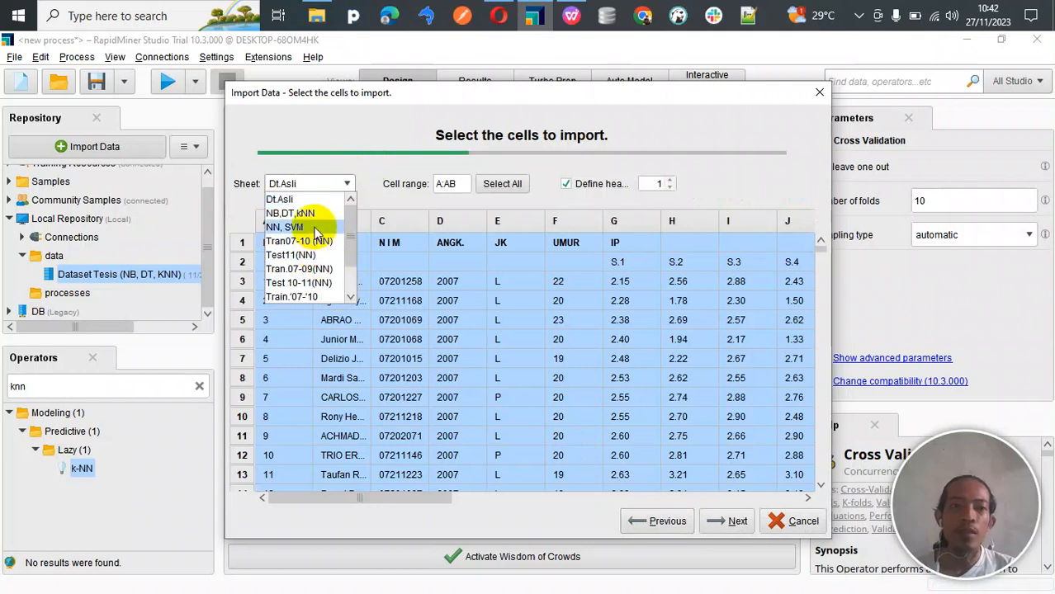
pyautogui.click(301, 213)
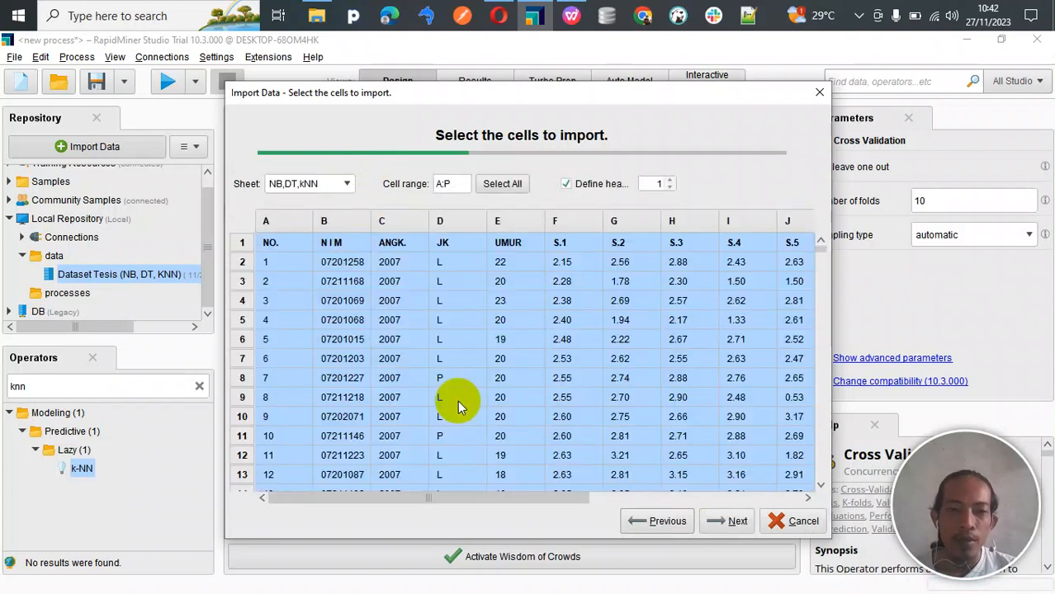
pyautogui.moveTo(426, 501); pyautogui.dragTo(472, 500)
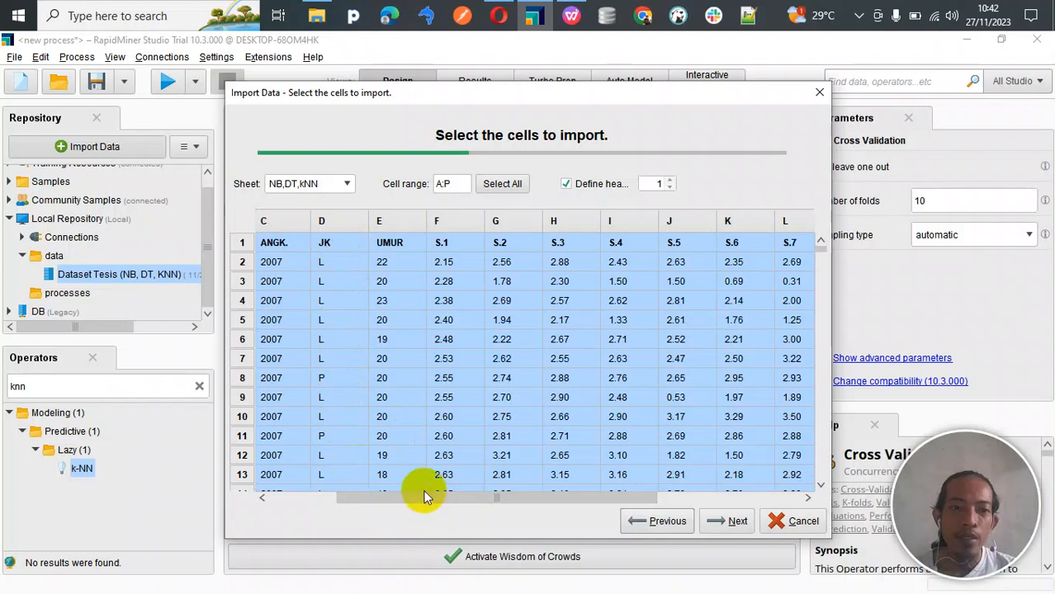
pyautogui.moveTo(425, 498); pyautogui.dragTo(589, 496)
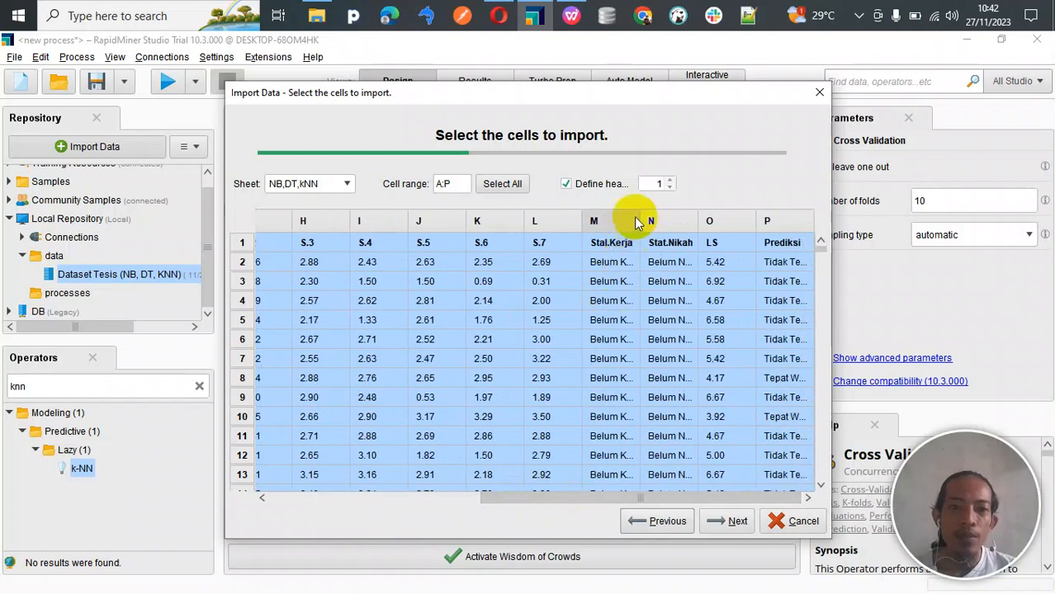
pyautogui.moveTo(641, 221); pyautogui.dragTo(667, 222)
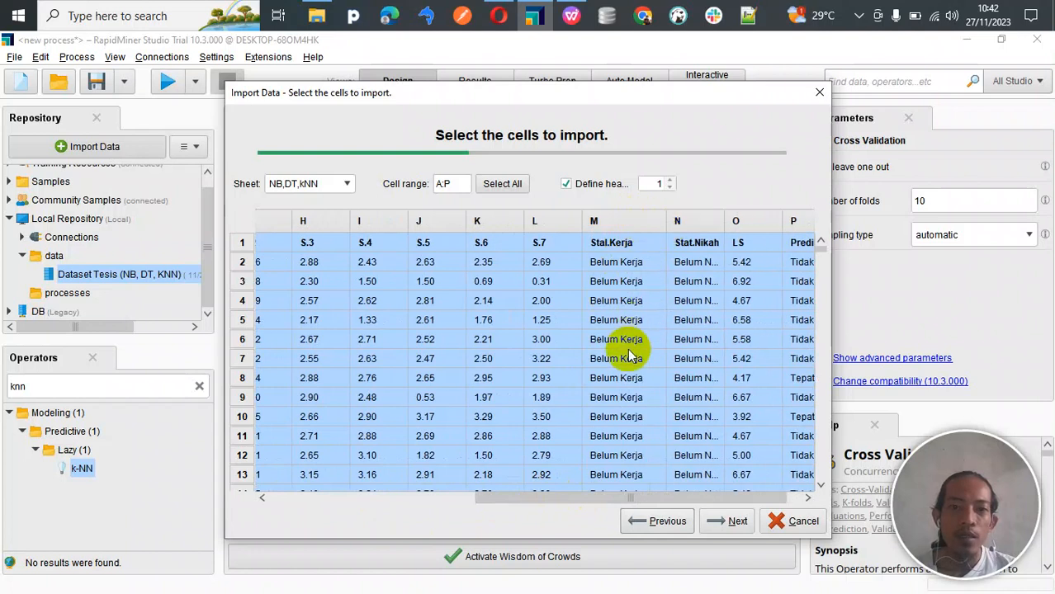
pyautogui.click(607, 499)
pyautogui.moveTo(607, 500); pyautogui.dragTo(659, 495)
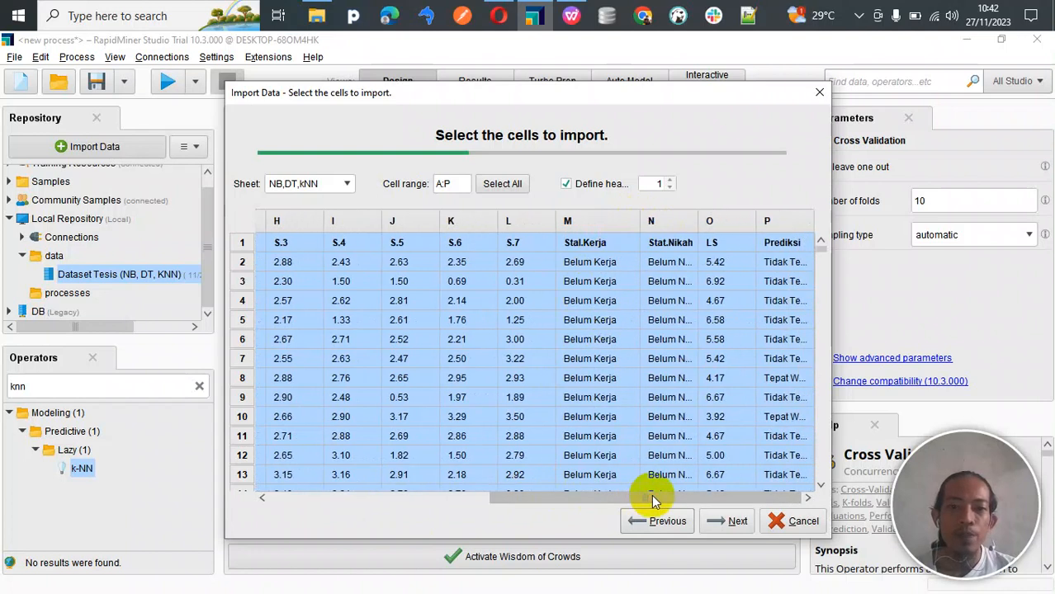
pyautogui.moveTo(698, 222); pyautogui.dragTo(728, 223)
pyautogui.scroll(-13, 689, 354)
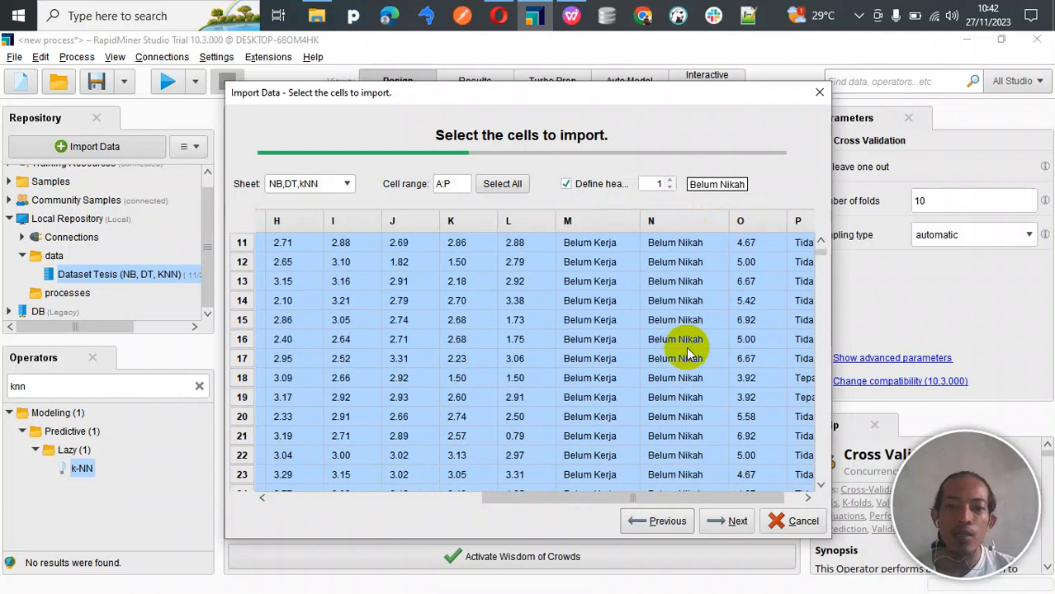
pyautogui.scroll(-20, 689, 353)
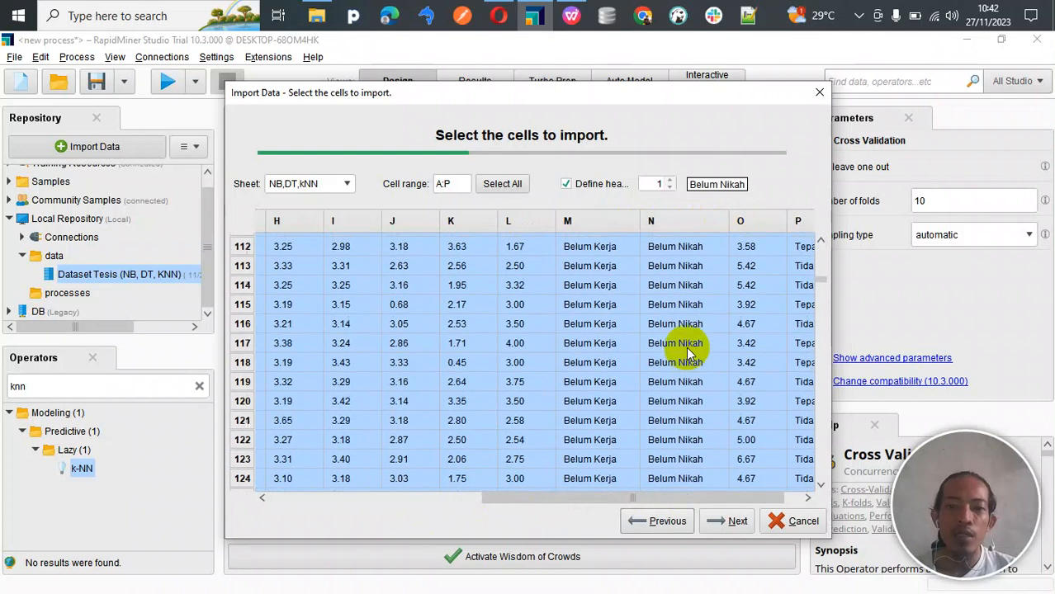
pyautogui.scroll(20, 689, 353)
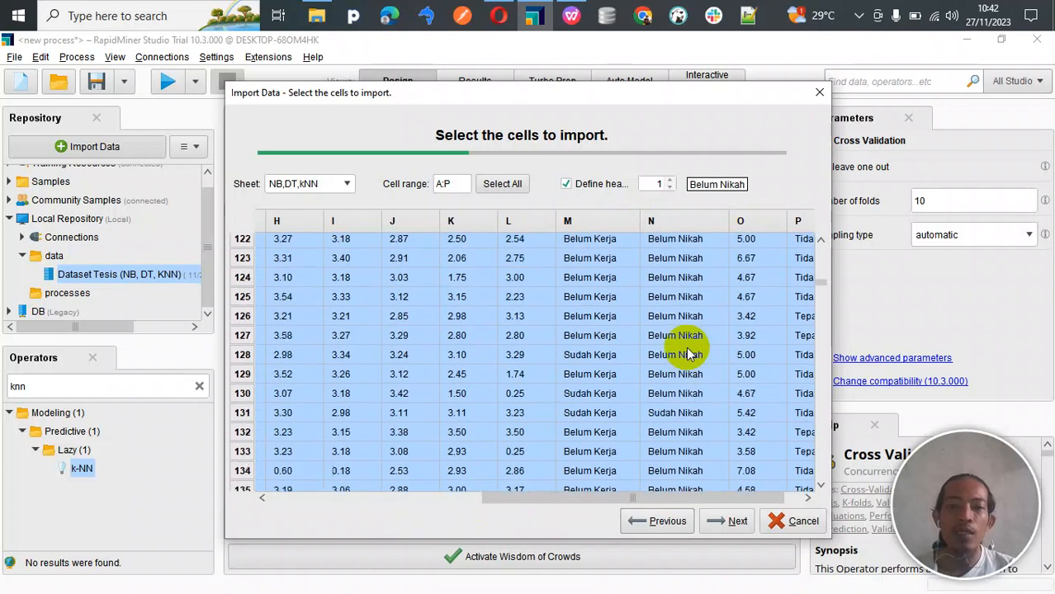
pyautogui.scroll(3, 689, 353)
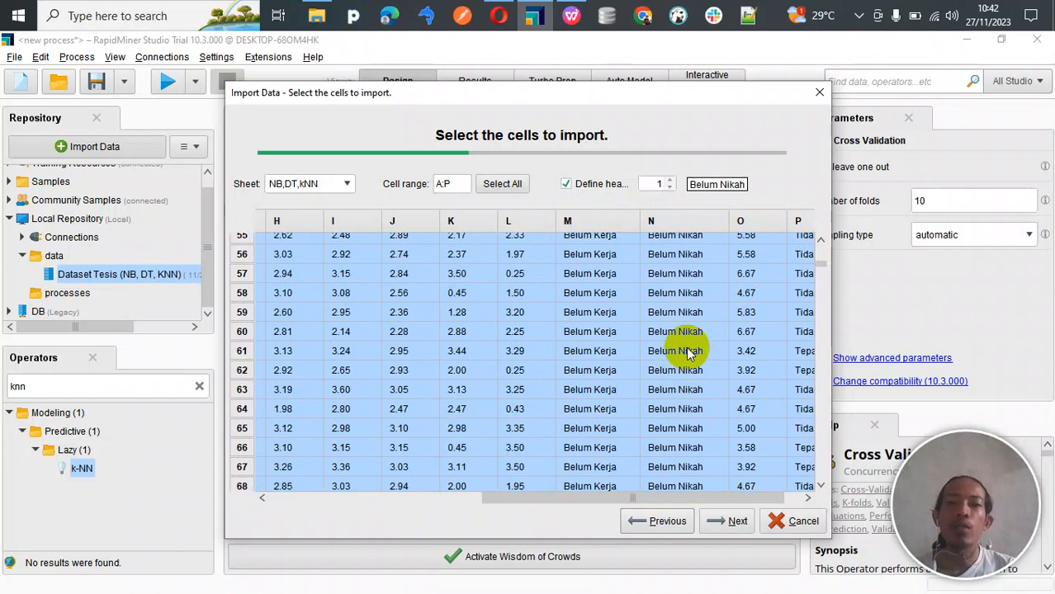
pyautogui.scroll(18, 690, 353)
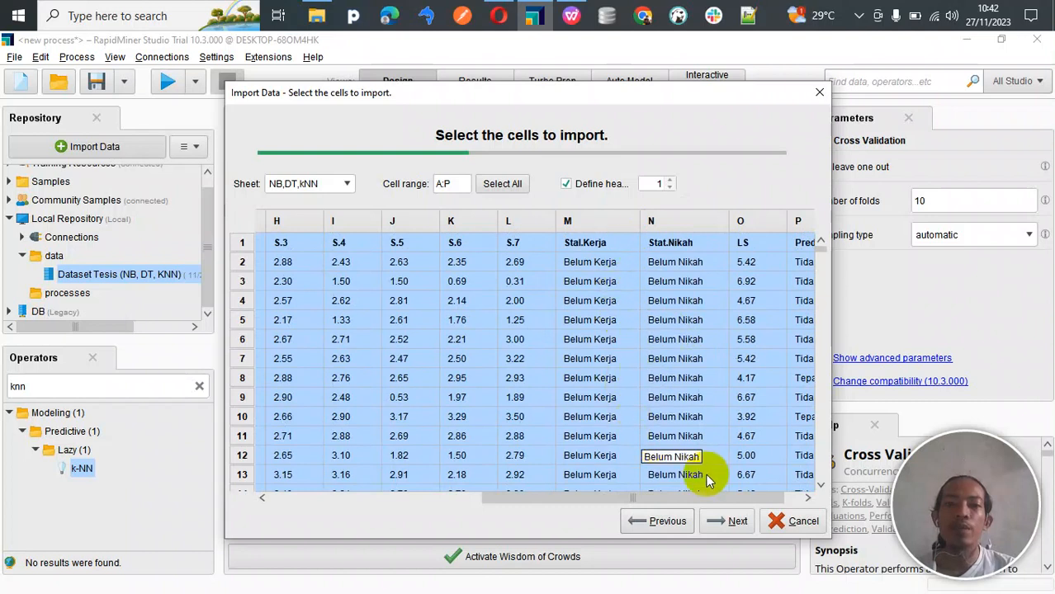
# Choose the NN, SVM sheet for import, check its numerically coded columns and continue to column formatting.
pyautogui.click(347, 186)
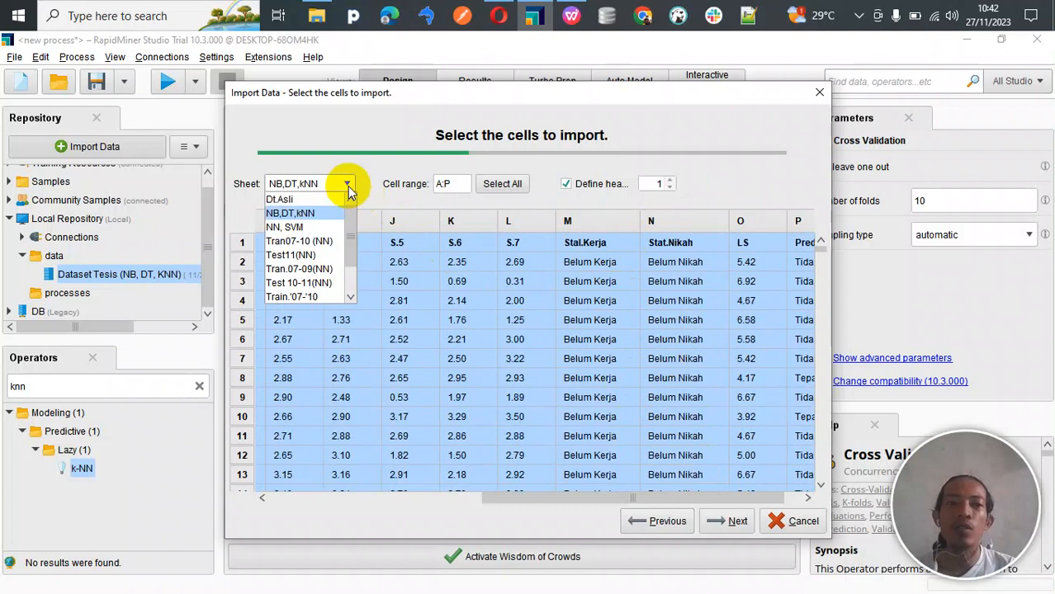
pyautogui.click(322, 226)
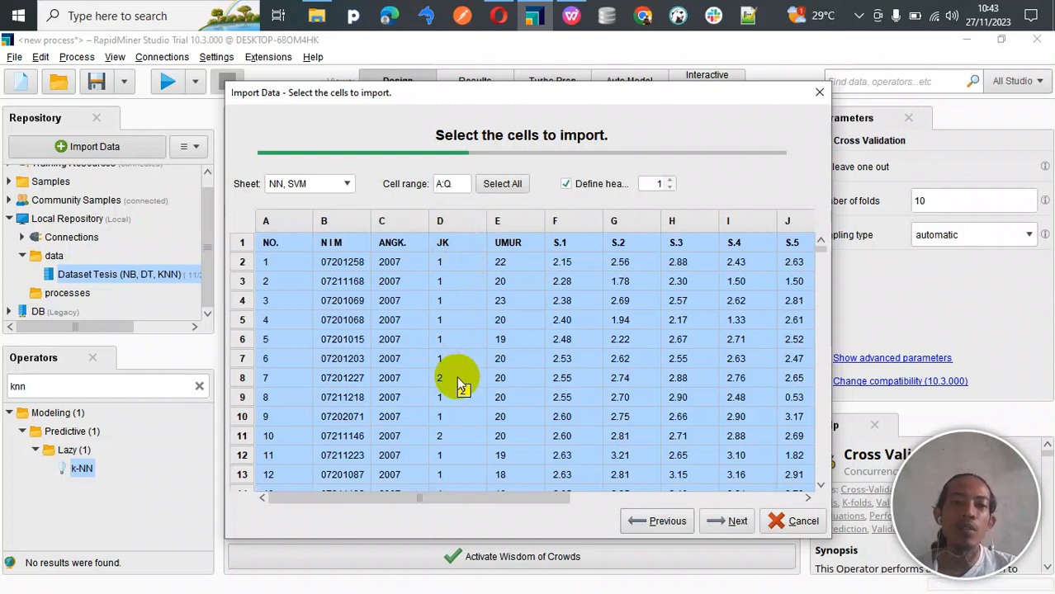
pyautogui.moveTo(557, 496); pyautogui.dragTo(744, 498)
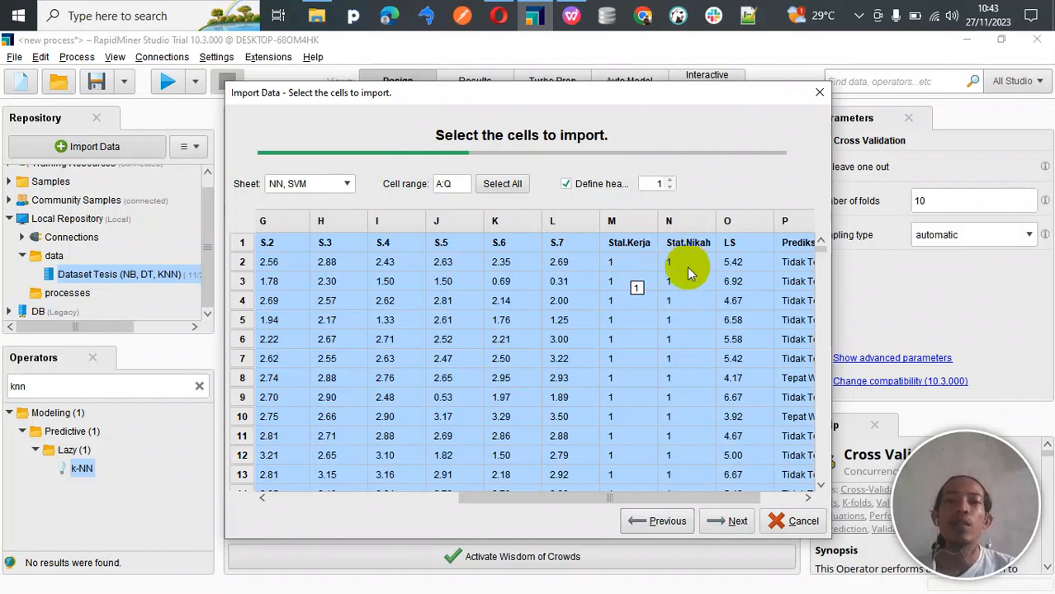
pyautogui.hscroll(3, 689, 312)
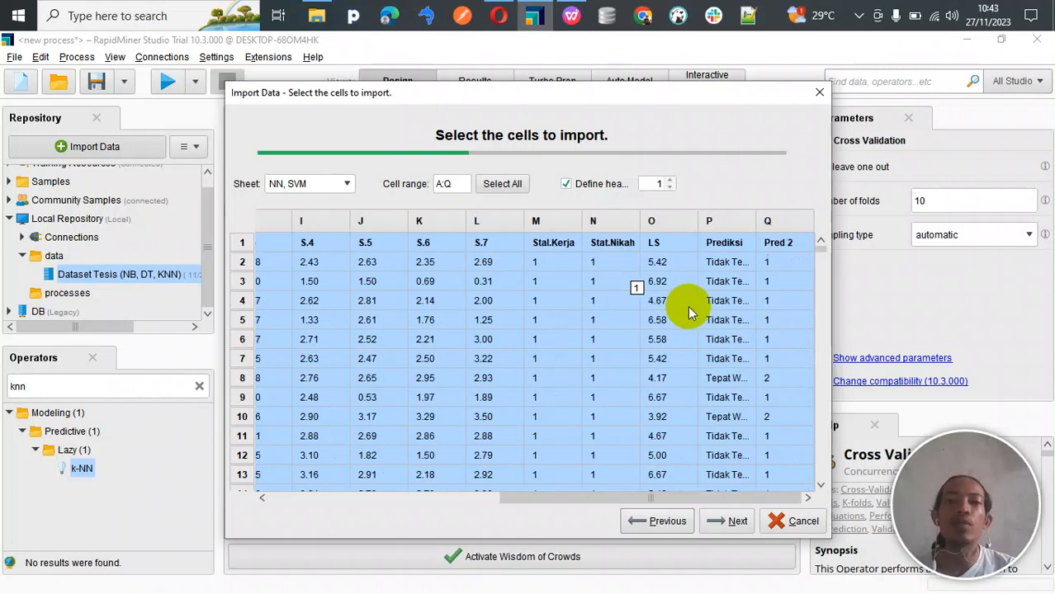
pyautogui.hscroll(-1, 689, 312)
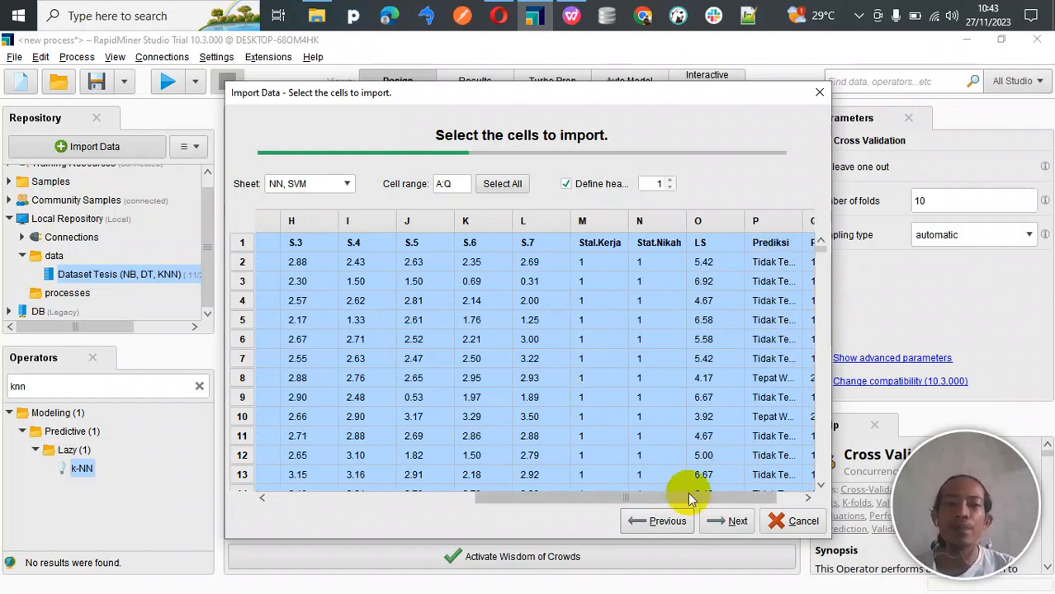
pyautogui.click(735, 521)
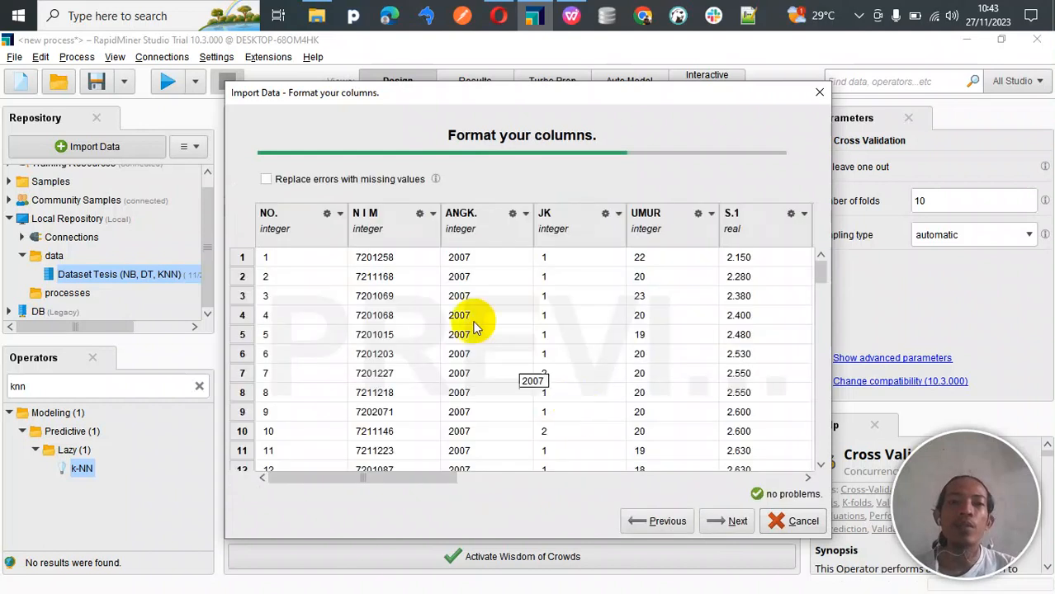
# Exclude the NO., N I M, ANGK. and LS columns from the import.
pyautogui.click(340, 214)
pyautogui.click(354, 294)
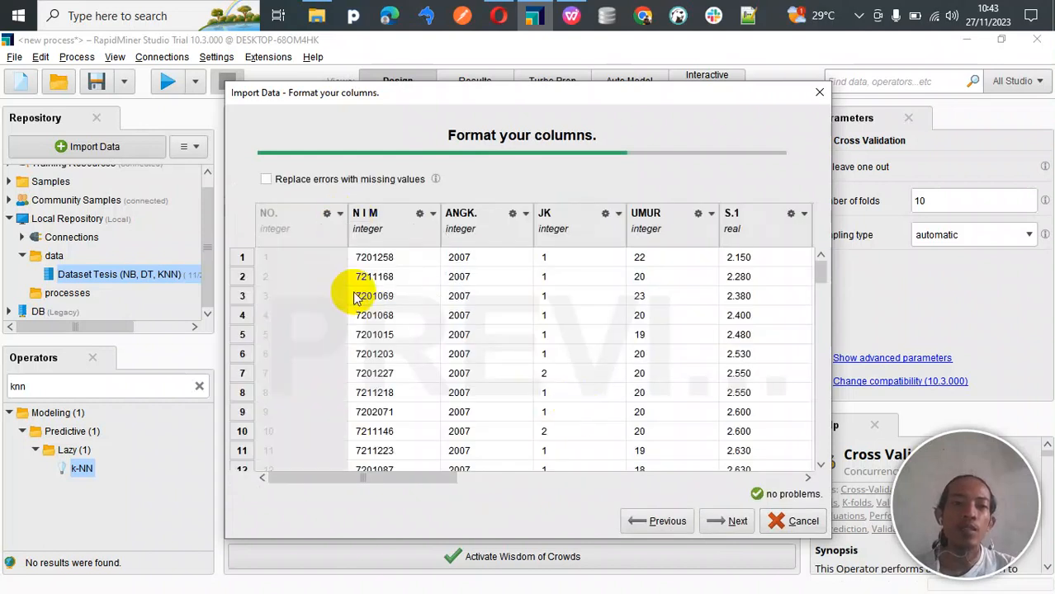
pyautogui.click(434, 215)
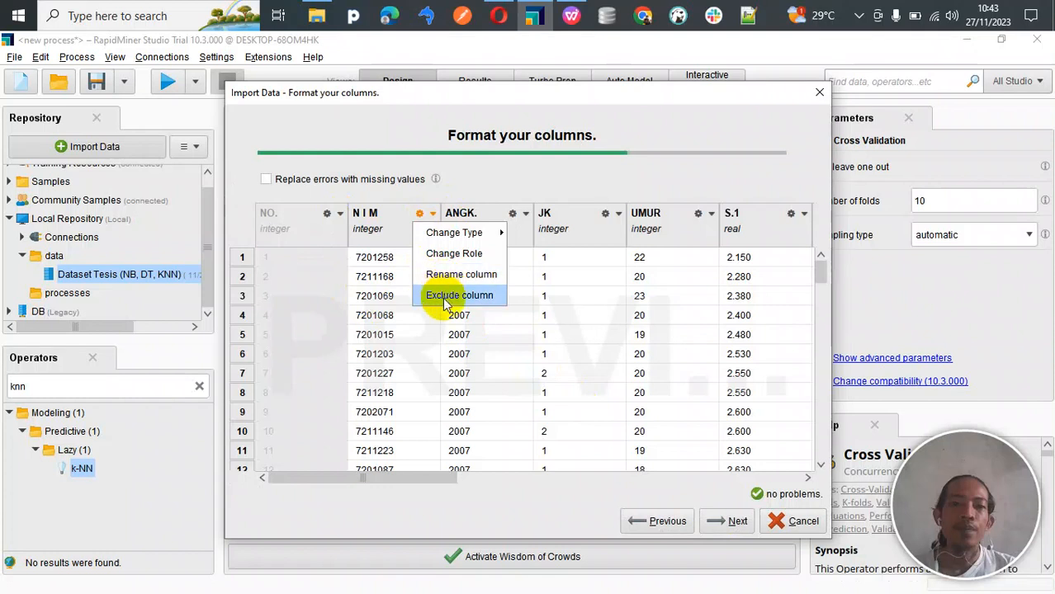
pyautogui.click(448, 293)
pyautogui.click(524, 216)
pyautogui.click(528, 294)
pyautogui.hscroll(5, 590, 353)
pyautogui.hscroll(5, 599, 355)
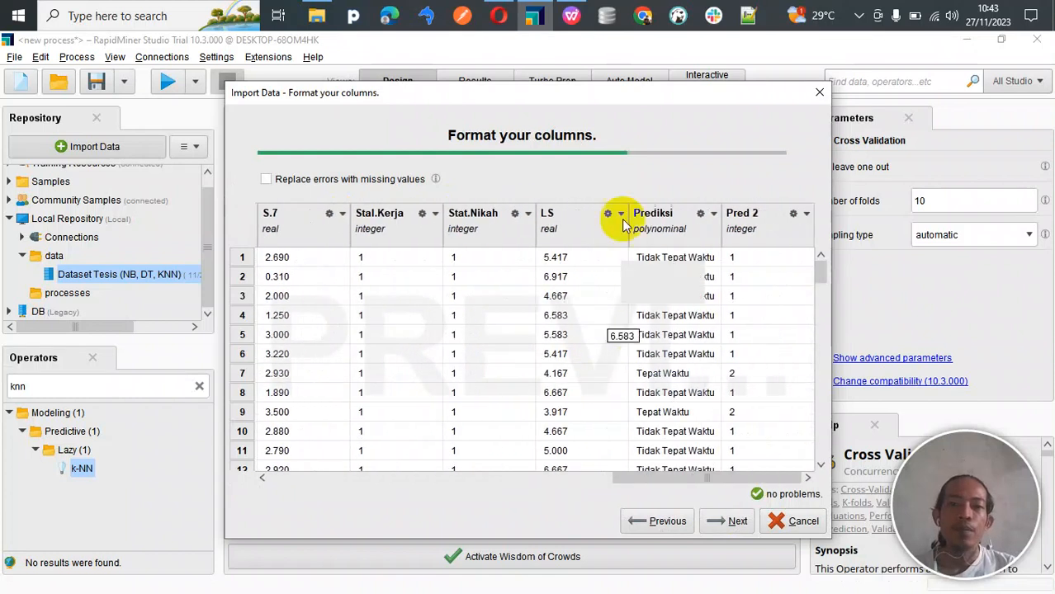
pyautogui.click(619, 215)
pyautogui.click(635, 294)
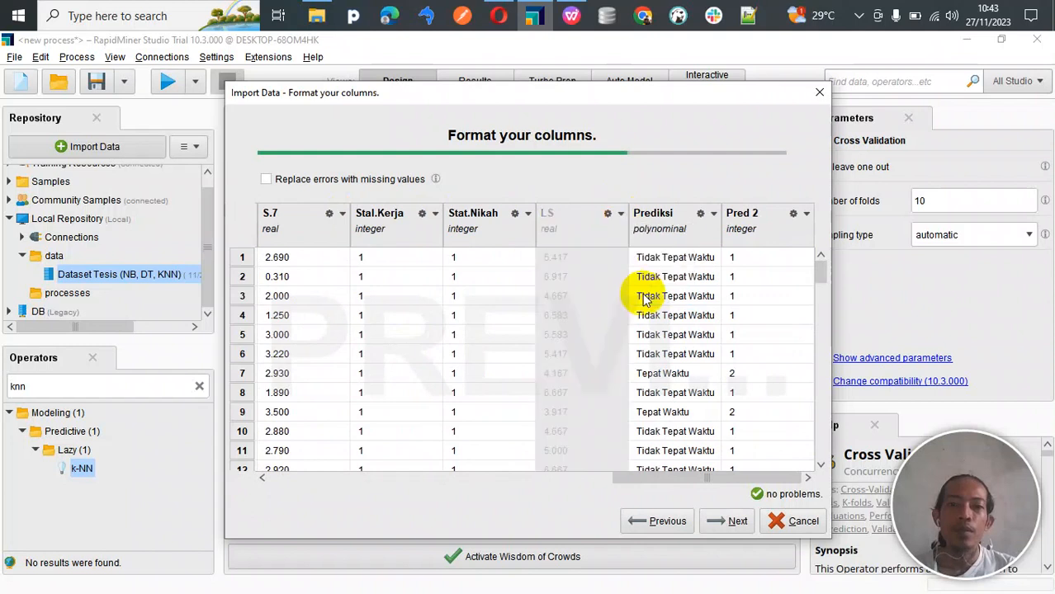
# Exclude the Pred 2 column, assign the label role to the Prediksi column, and continue to the storage location.
pyautogui.click(806, 216)
pyautogui.click(794, 293)
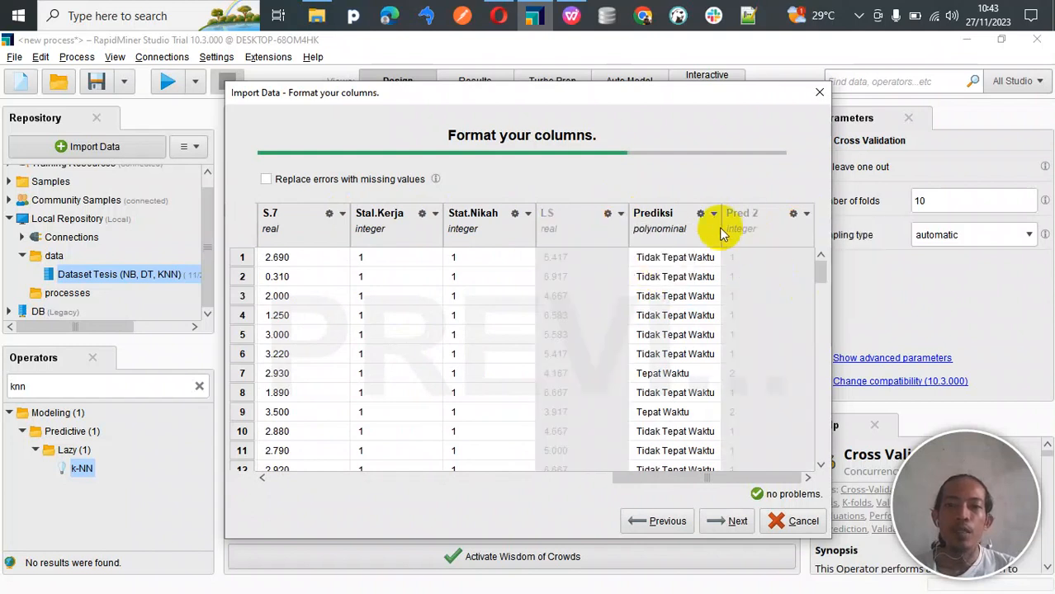
pyautogui.click(713, 214)
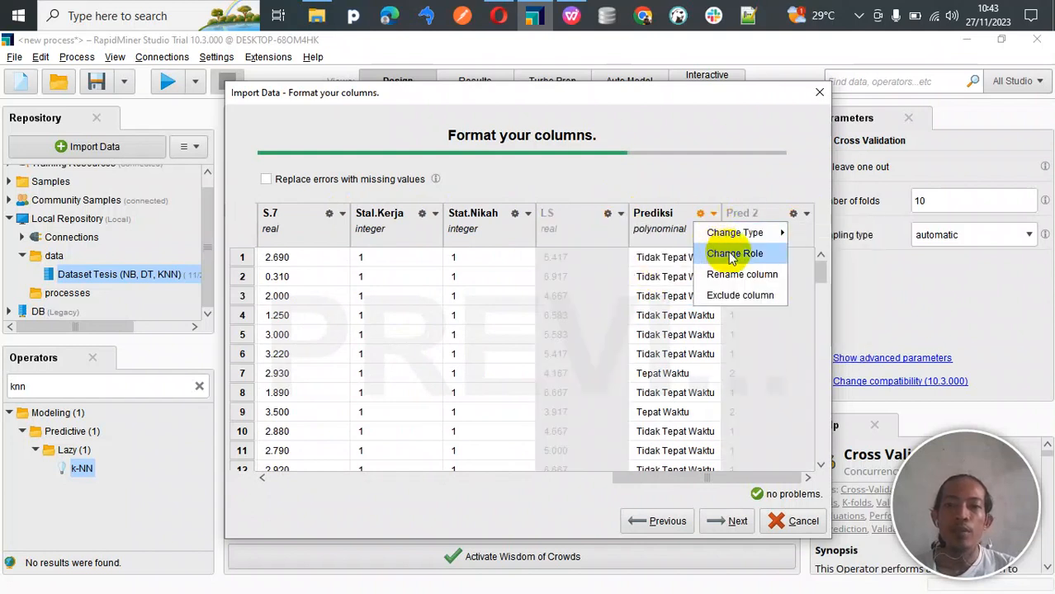
pyautogui.click(731, 255)
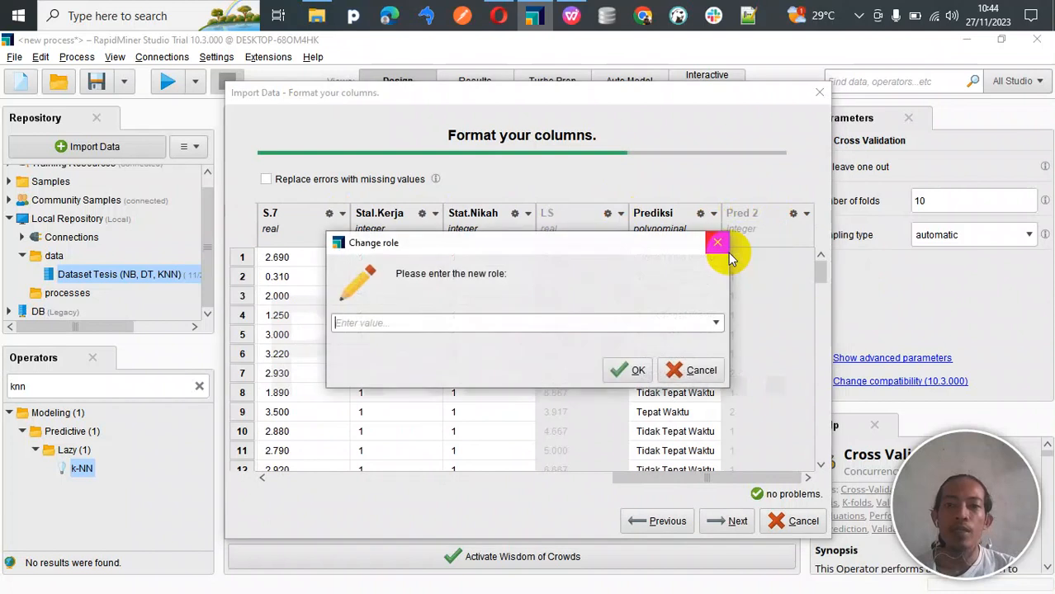
pyautogui.click(715, 324)
pyautogui.click(659, 339)
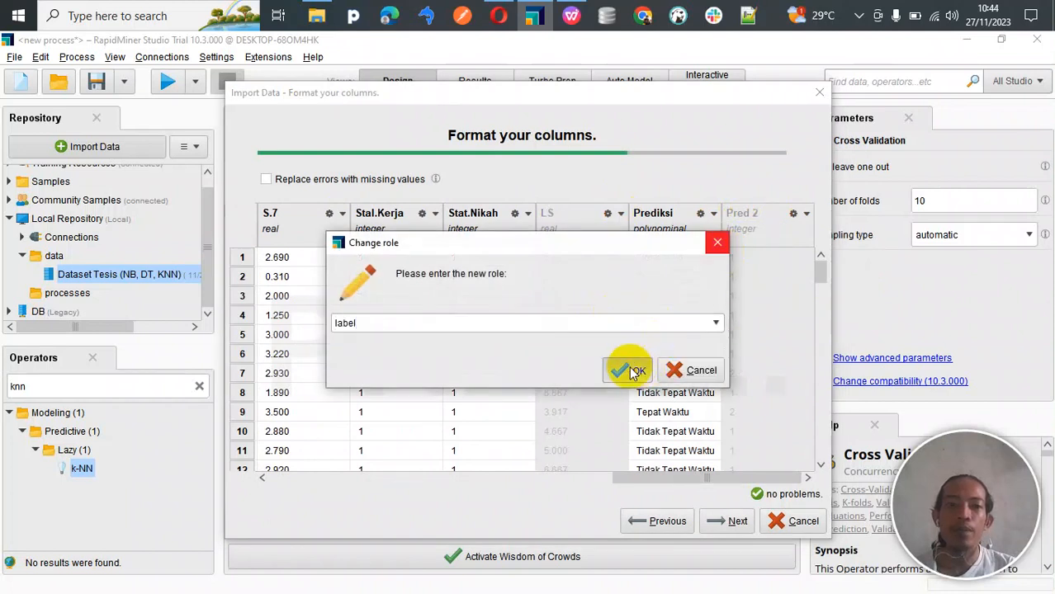
pyautogui.click(627, 371)
pyautogui.click(729, 521)
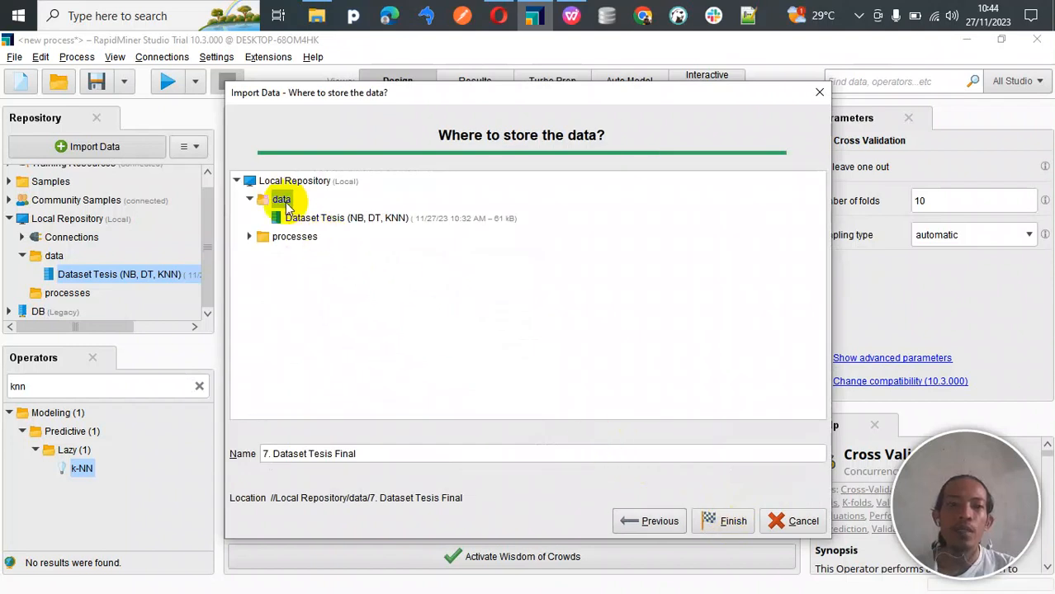
# Store the imported data in the Local Repository data folder under the name Dataset Tesis (NN, SVM).
pyautogui.moveTo(274, 453); pyautogui.dragTo(263, 453)
pyautogui.press('BackSpace')
pyautogui.click(381, 454)
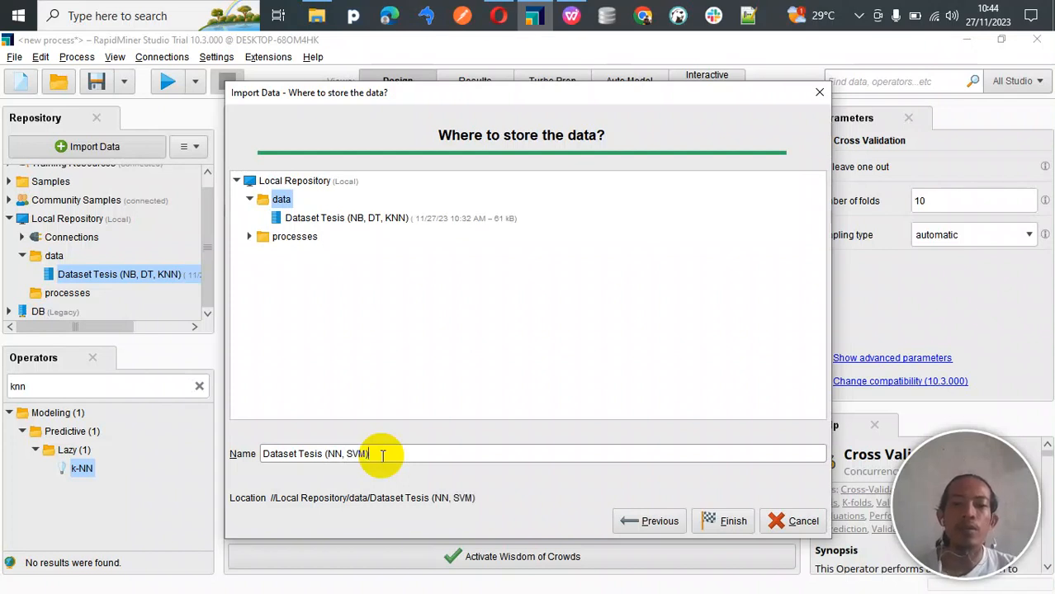
pyautogui.click(728, 518)
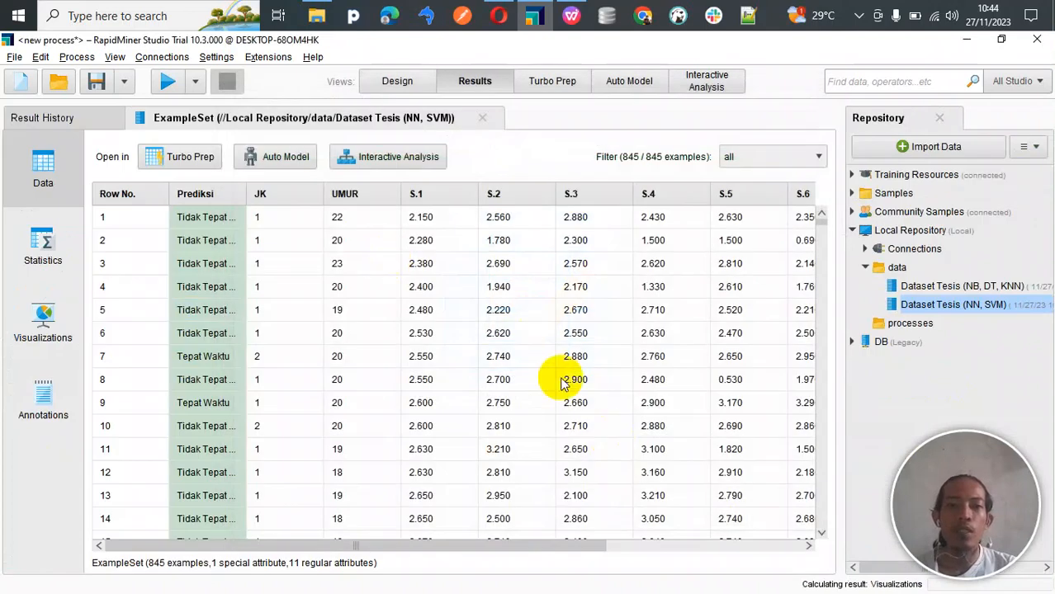
# Examine the imported dataset's rows and the types and statistics of its attributes, and close the data view.
pyautogui.hscroll(5, 561, 378)
pyautogui.moveTo(465, 545); pyautogui.dragTo(440, 547)
pyautogui.click(33, 233)
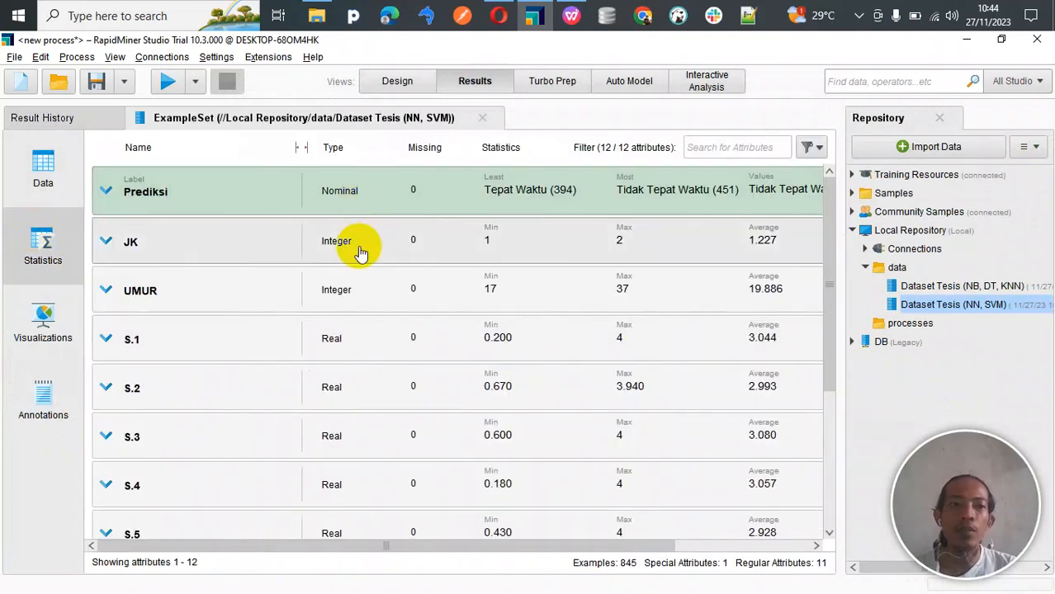
pyautogui.scroll(-5, 360, 415)
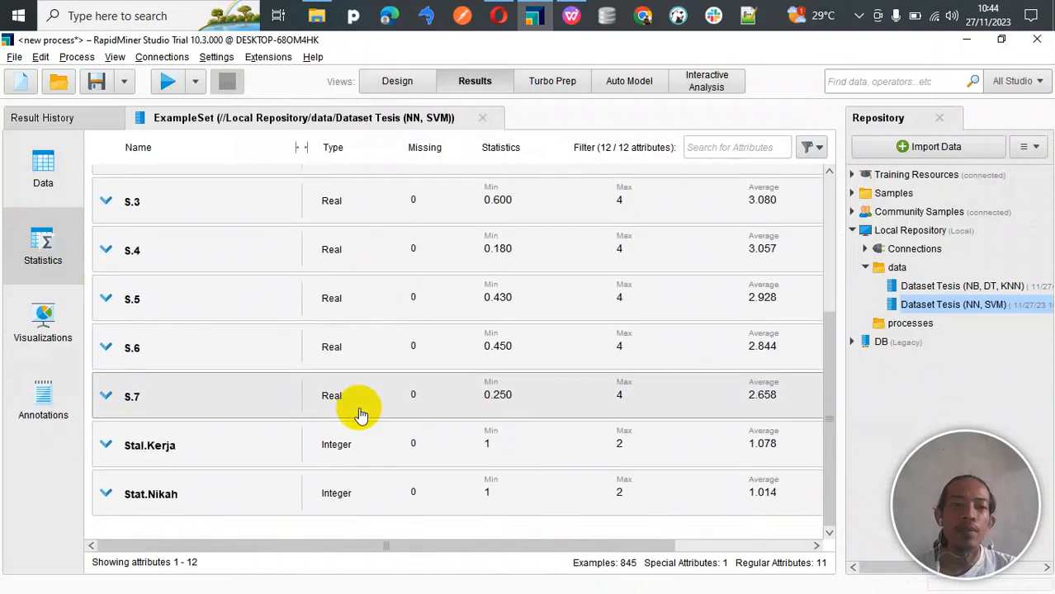
pyautogui.scroll(5, 361, 414)
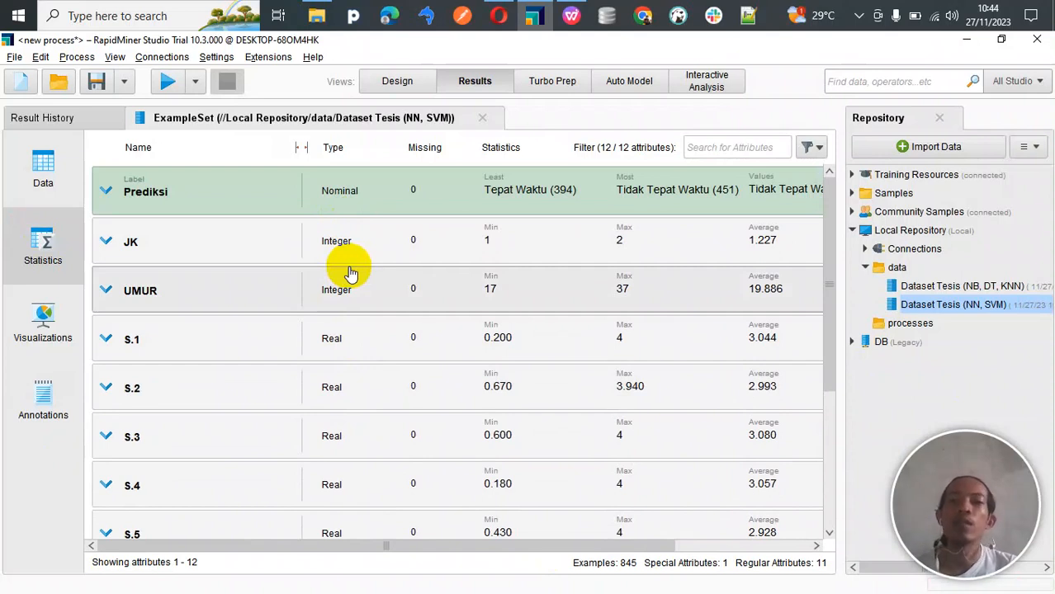
pyautogui.click(57, 187)
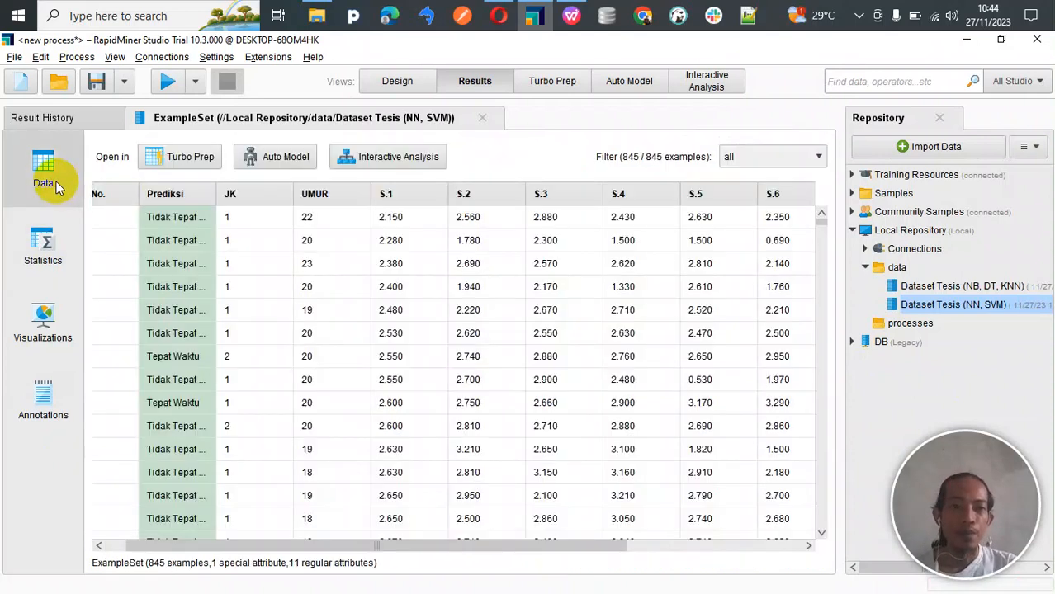
pyautogui.click(483, 119)
# Return to the process design and disable the k-NN operator in the Cross Validation training area.
pyautogui.click(397, 80)
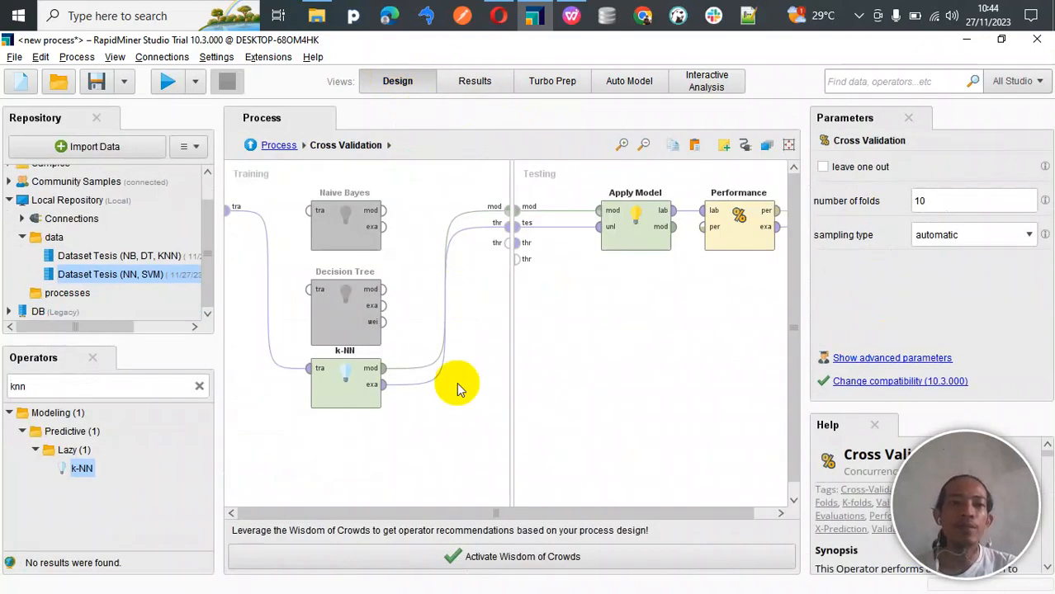
pyautogui.rightClick(345, 388)
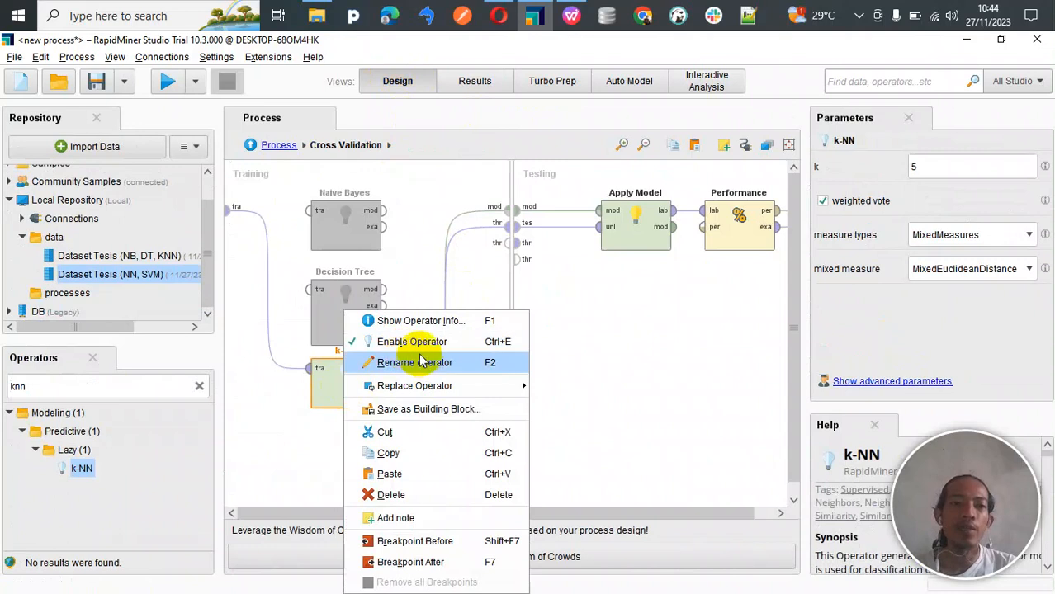
pyautogui.click(403, 342)
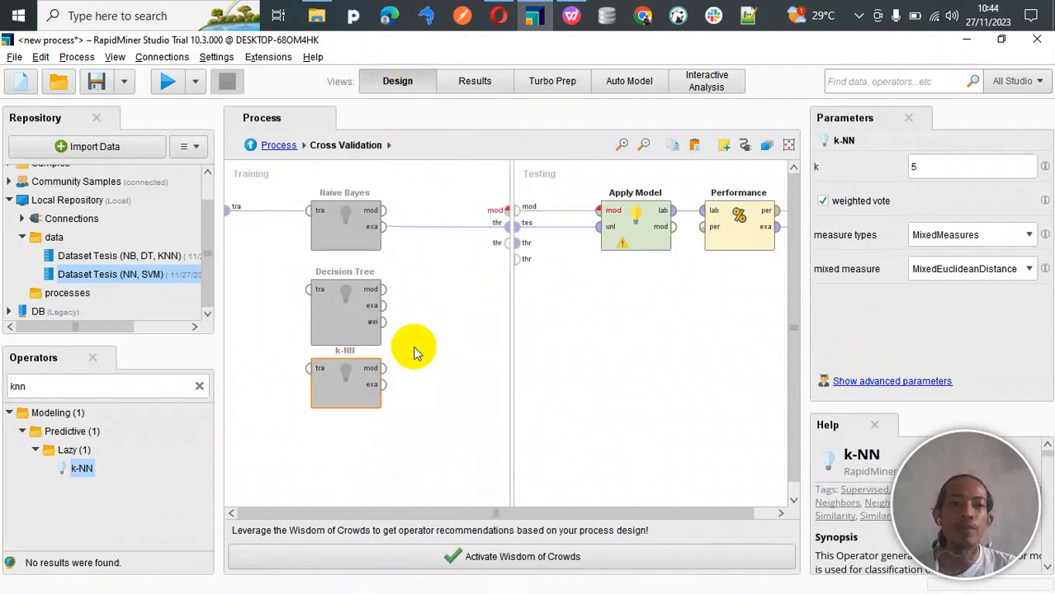
pyautogui.click(441, 231)
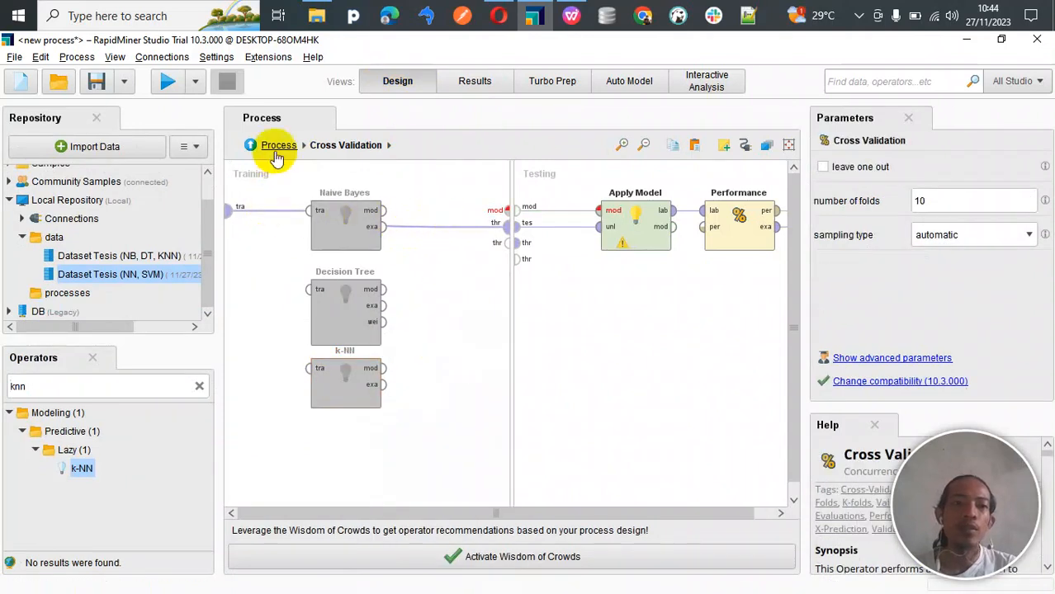
# Add Dataset Tesis (NN, SVM) to the main process and disable the Retrieve Dataset Tesis (NB, DT, KNN) operator.
pyautogui.click(277, 156)
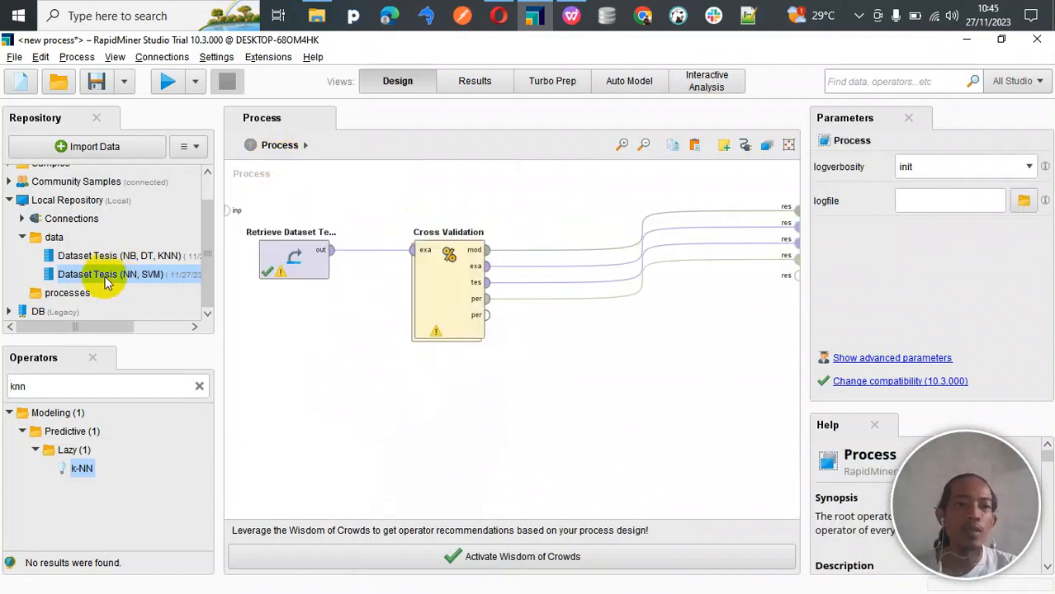
pyautogui.moveTo(104, 280); pyautogui.dragTo(328, 386)
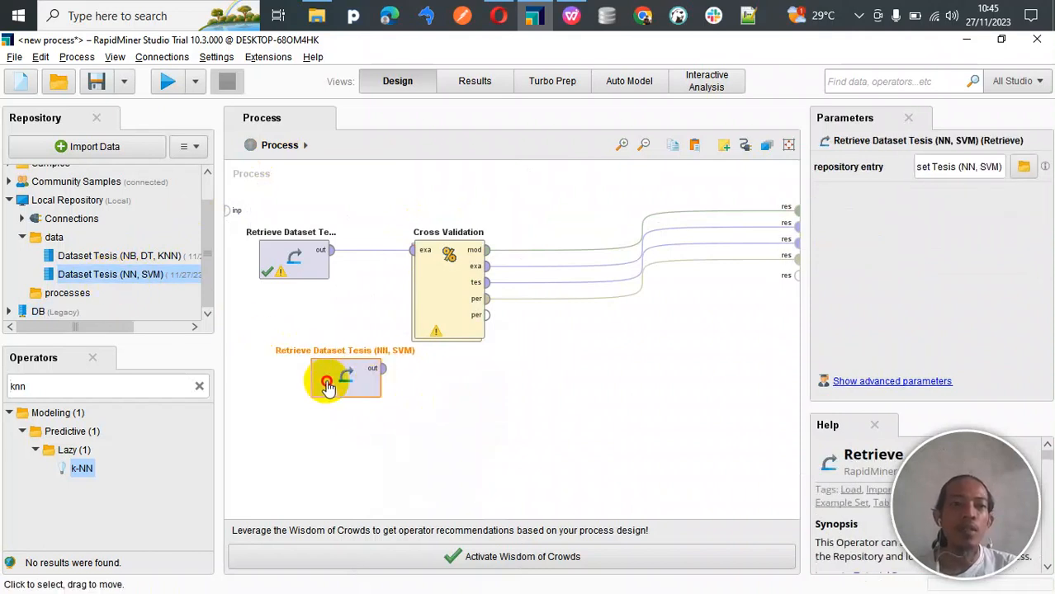
pyautogui.rightClick(287, 265)
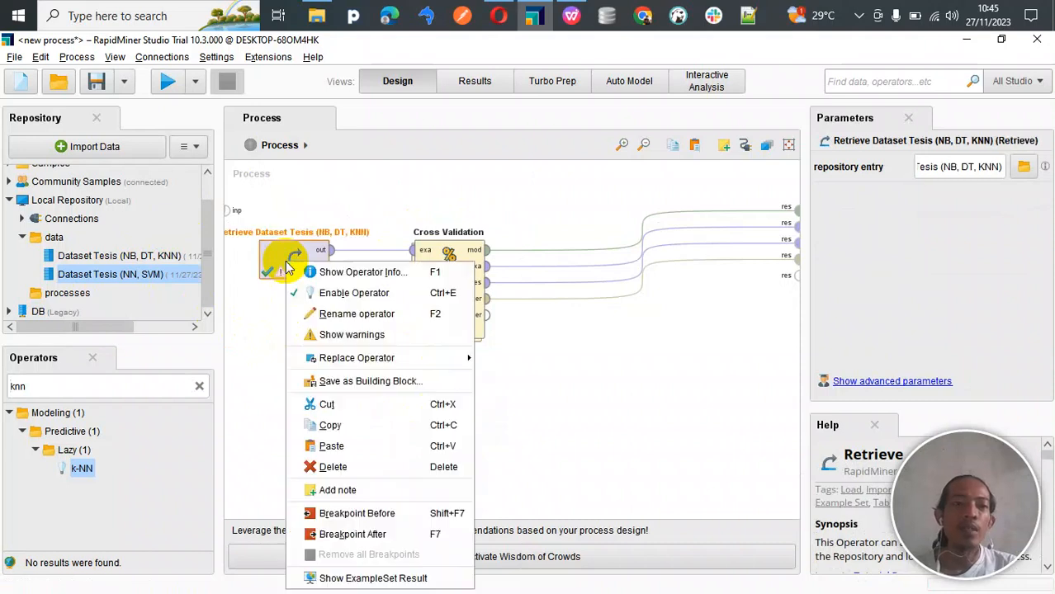
pyautogui.click(350, 295)
# Place the NN, SVM Retrieve operator directly beneath the disabled one and connect its output to Cross Validation's exa input.
pyautogui.moveTo(343, 378); pyautogui.dragTo(312, 331)
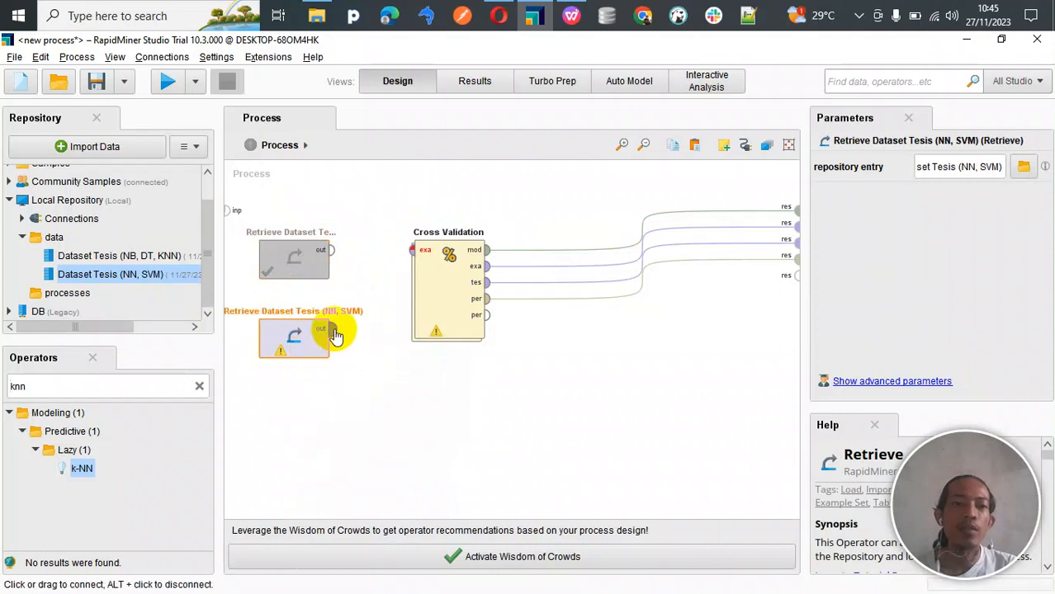
pyautogui.moveTo(335, 334)
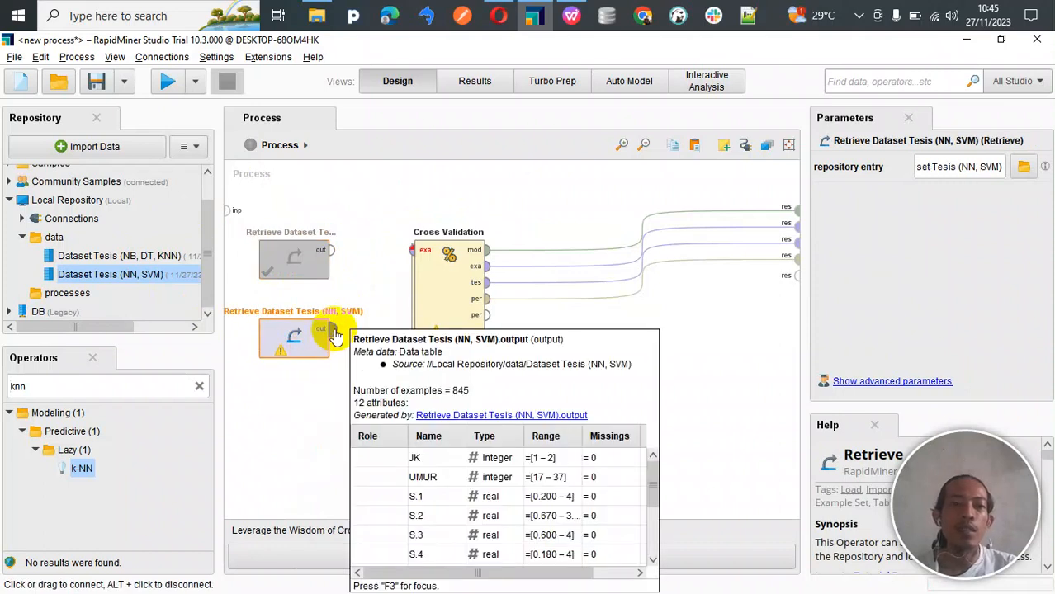
pyautogui.click(331, 329)
pyautogui.click(412, 250)
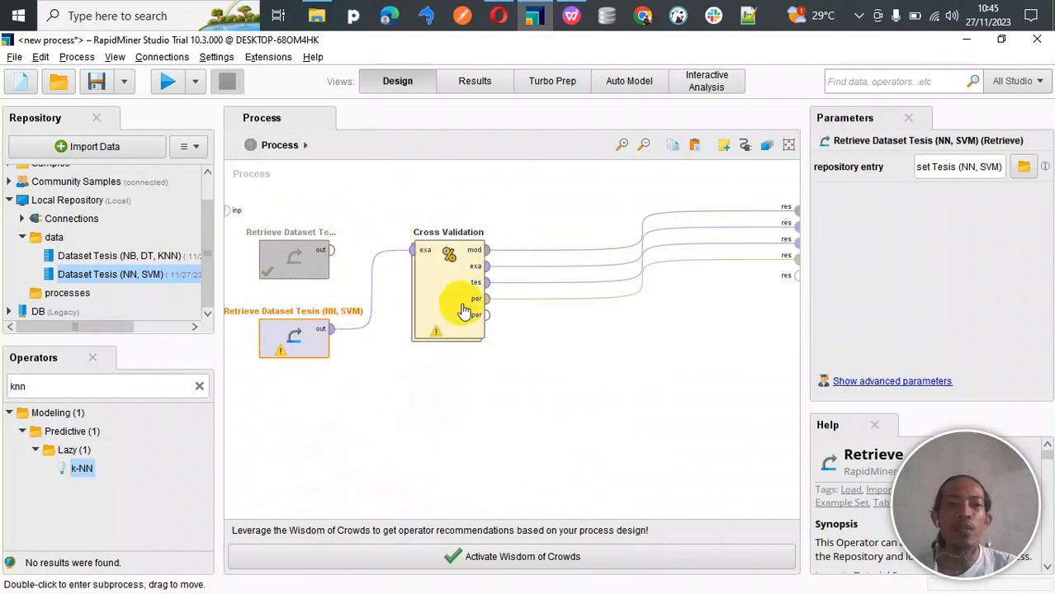
# Find the Neural Net operator by searching for neural and add it below k-NN in the Cross Validation training area.
pyautogui.doubleClick(463, 302)
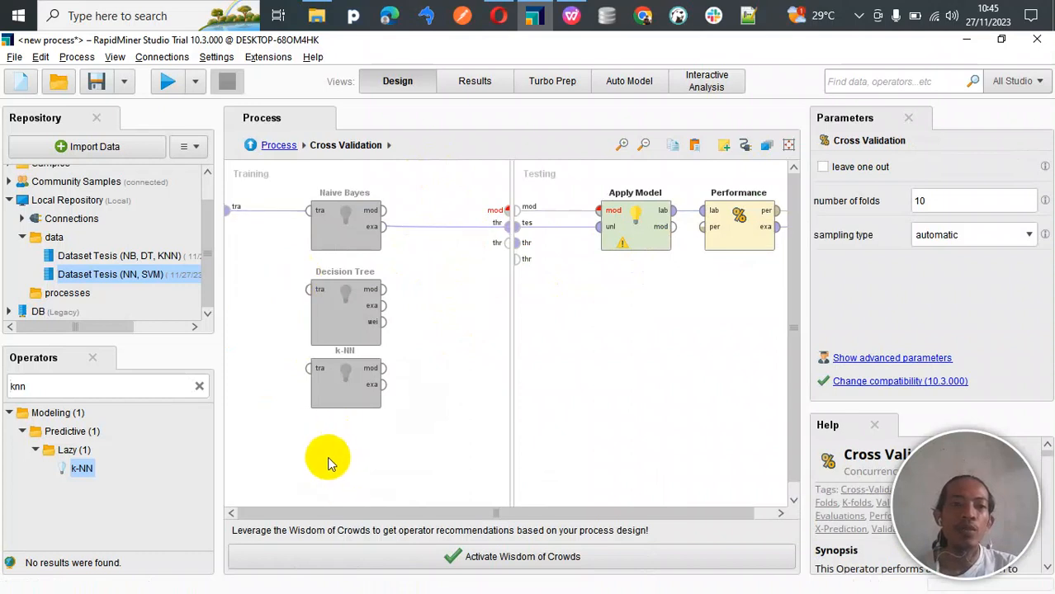
pyautogui.doubleClick(40, 385)
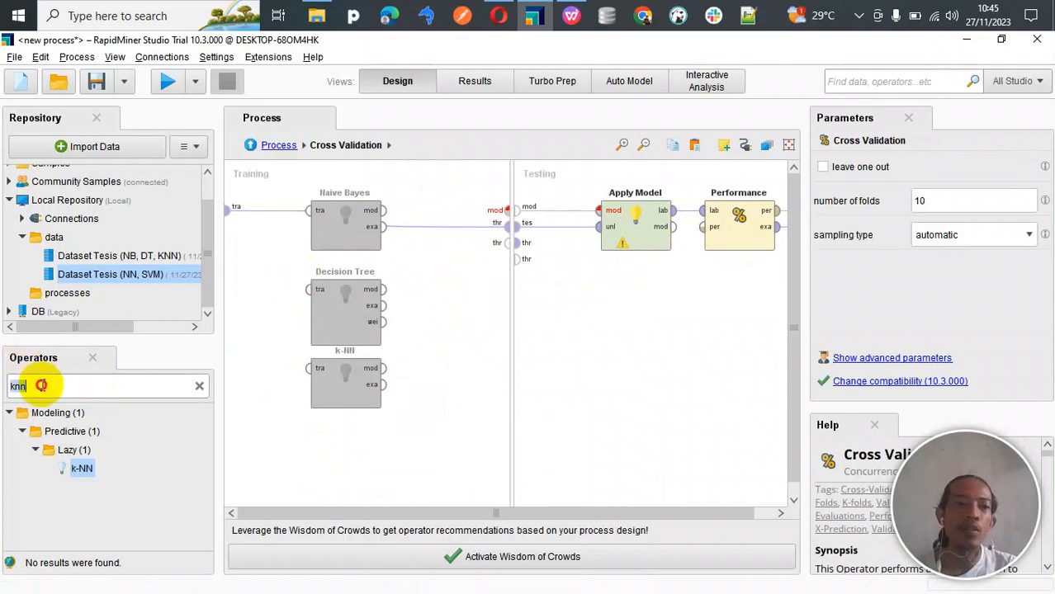
pyautogui.write('neura')
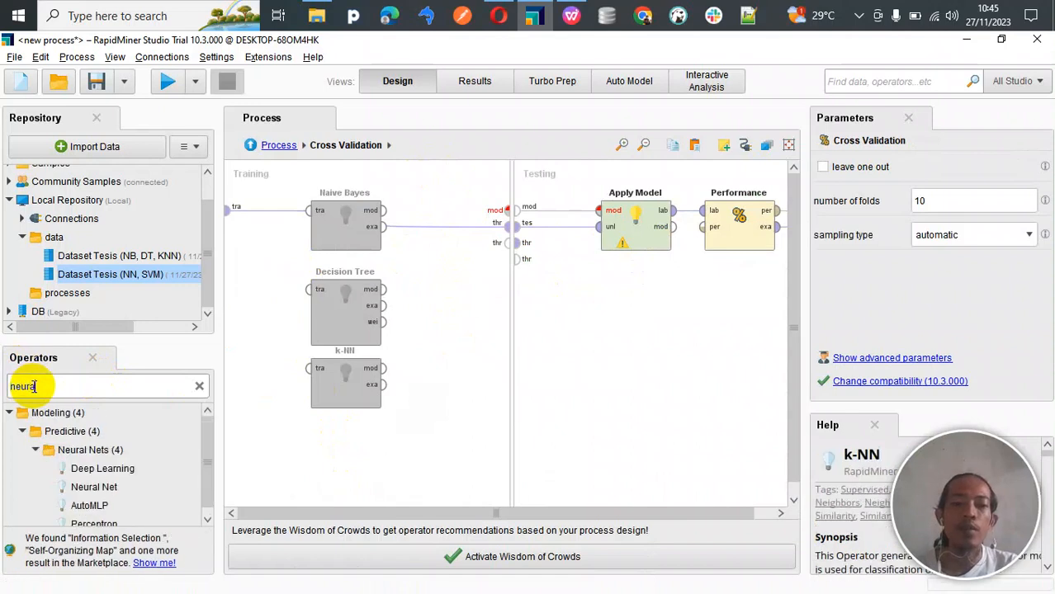
pyautogui.write('l')
pyautogui.moveTo(74, 468); pyautogui.dragTo(70, 469)
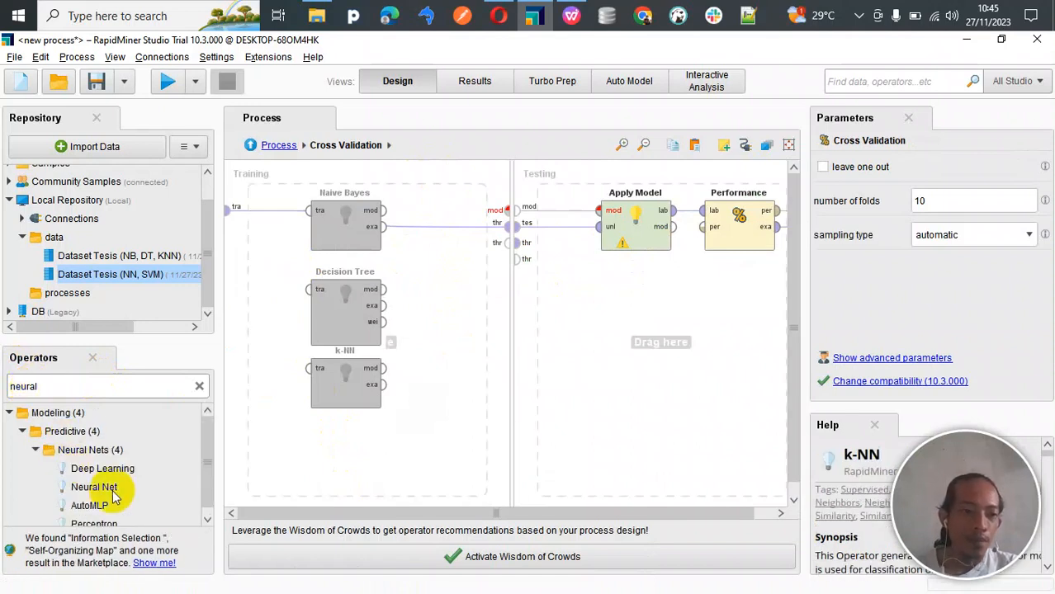
pyautogui.scroll(-1, 114, 494)
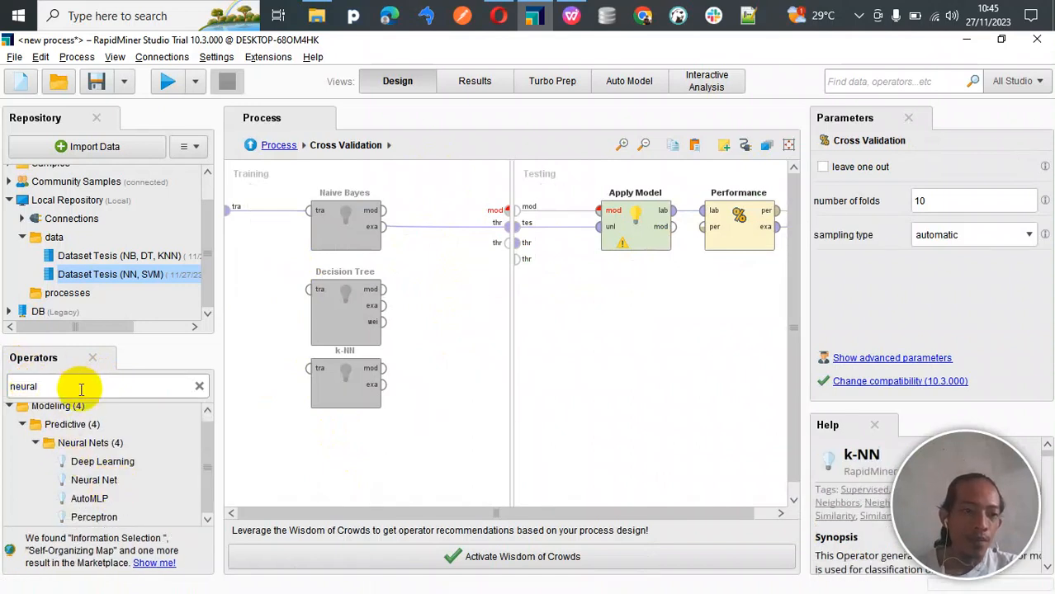
pyautogui.moveTo(100, 487); pyautogui.dragTo(361, 469)
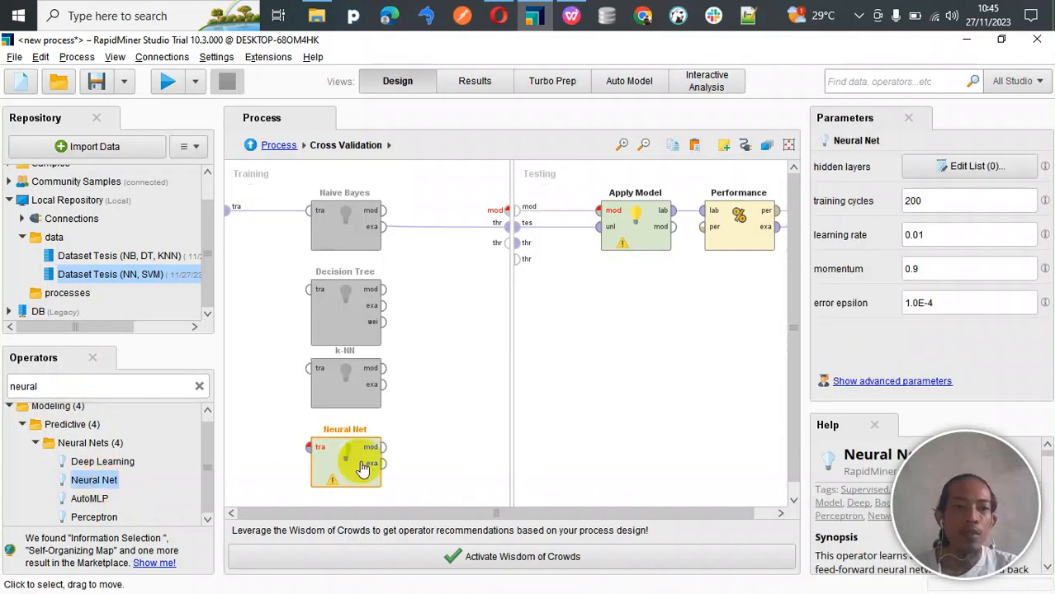
# Connect the training data to Neural Net, its mod output to the model port and its exa output to the first thr port.
pyautogui.click(230, 209)
pyautogui.click(307, 448)
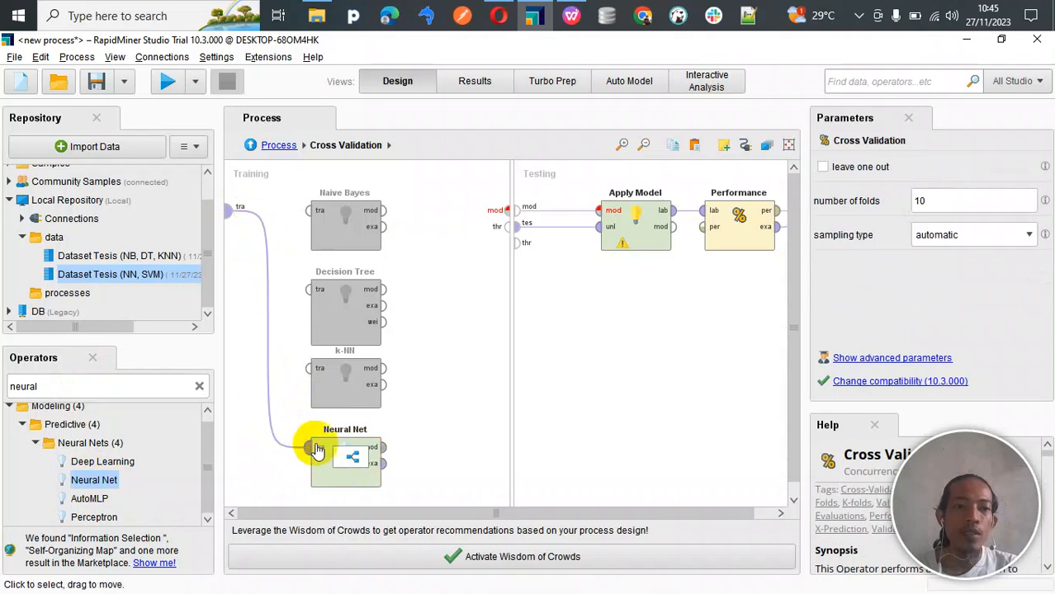
pyautogui.click(384, 447)
pyautogui.click(500, 215)
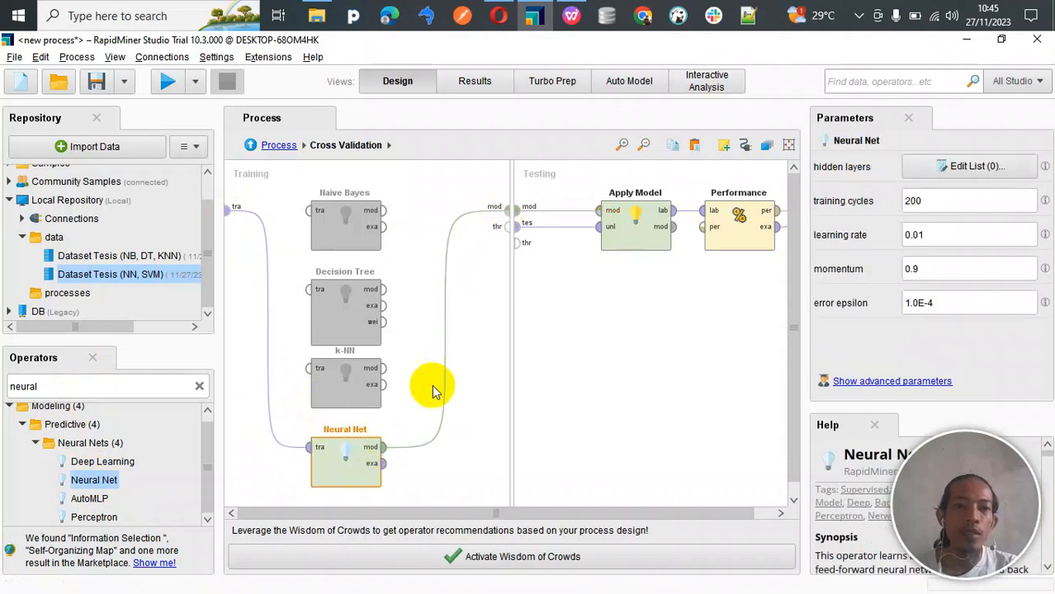
pyautogui.click(383, 464)
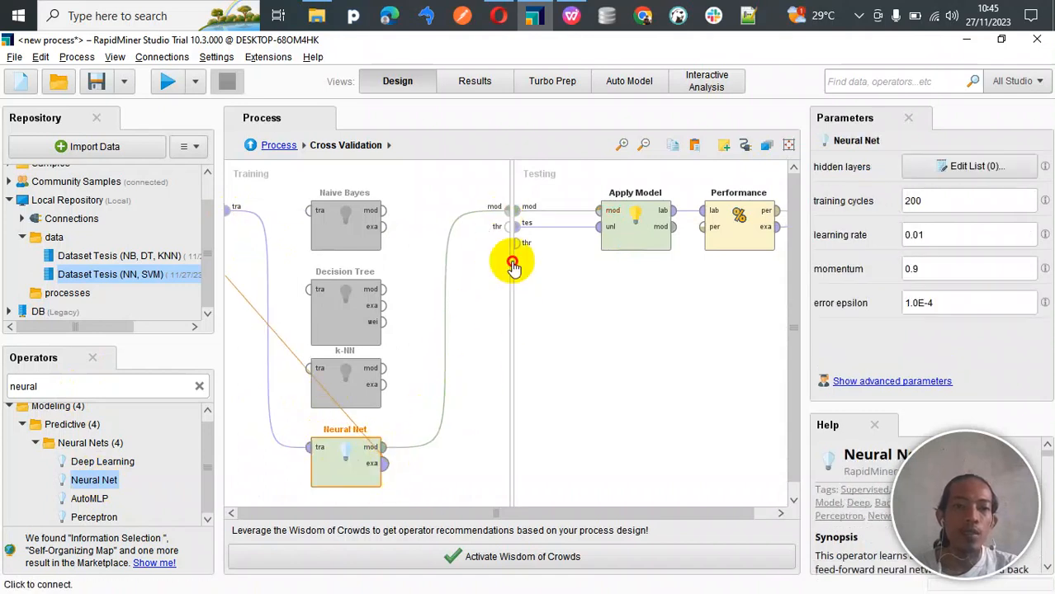
pyautogui.click(505, 225)
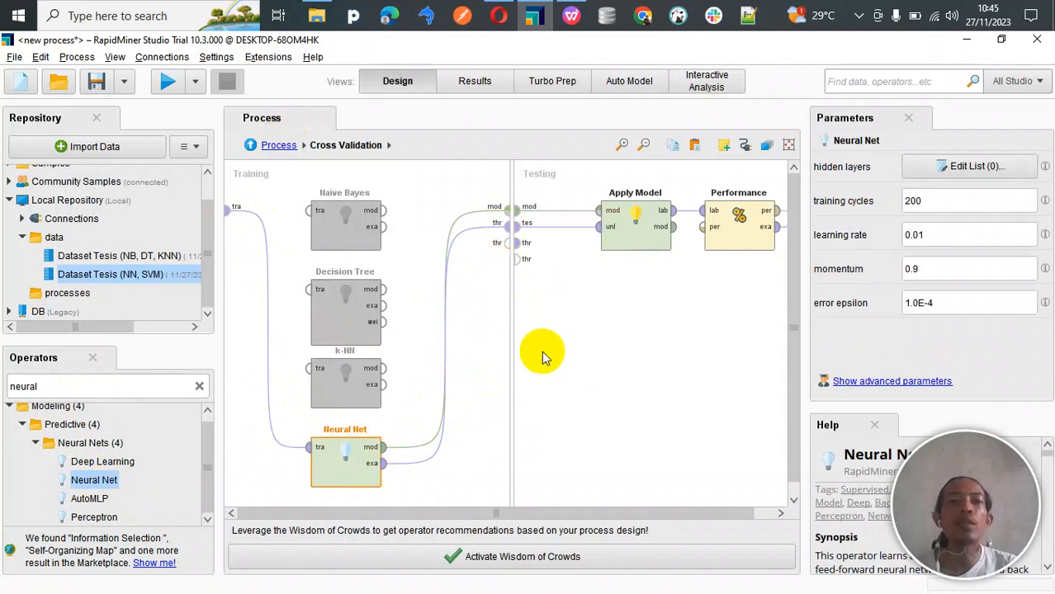
# Run the process with Neural Net and examine the accuracy in the performance result.
pyautogui.click(168, 85)
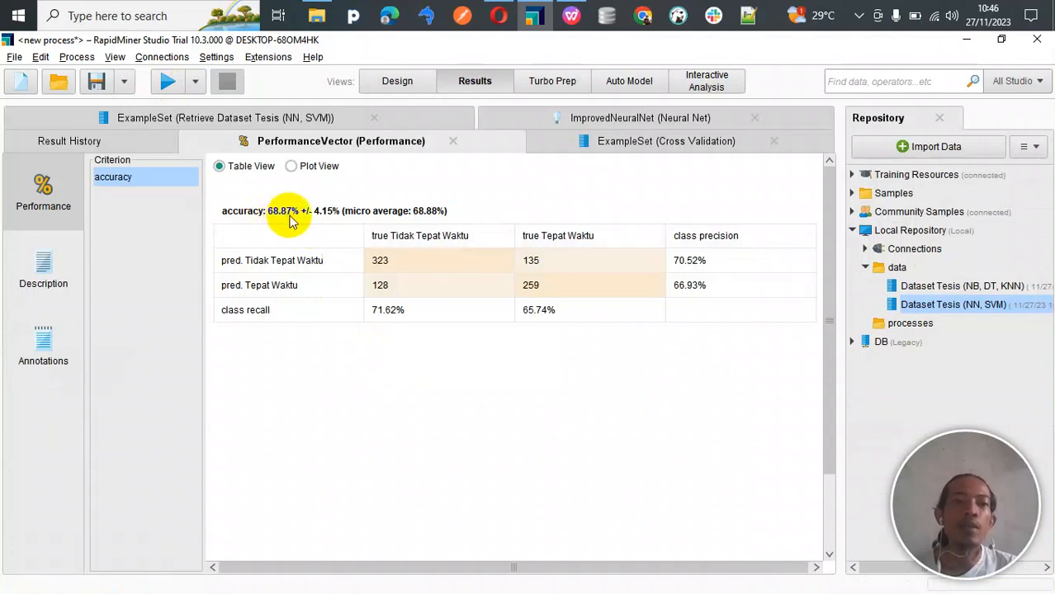
pyautogui.moveTo(301, 219); pyautogui.dragTo(266, 216)
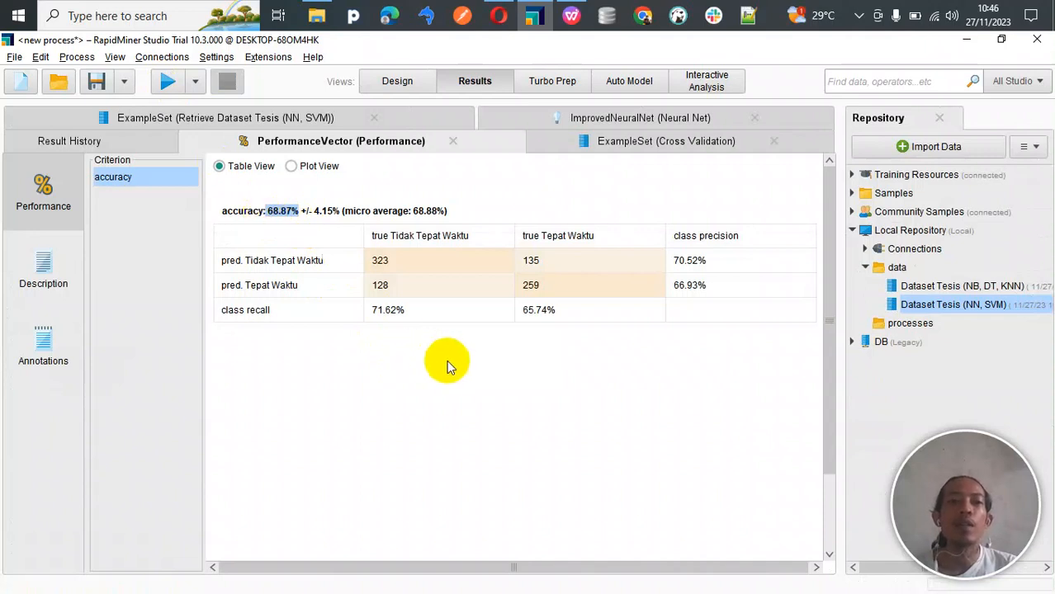
# Close all the open Neural Net result tabs and return to the process design.
pyautogui.click(452, 142)
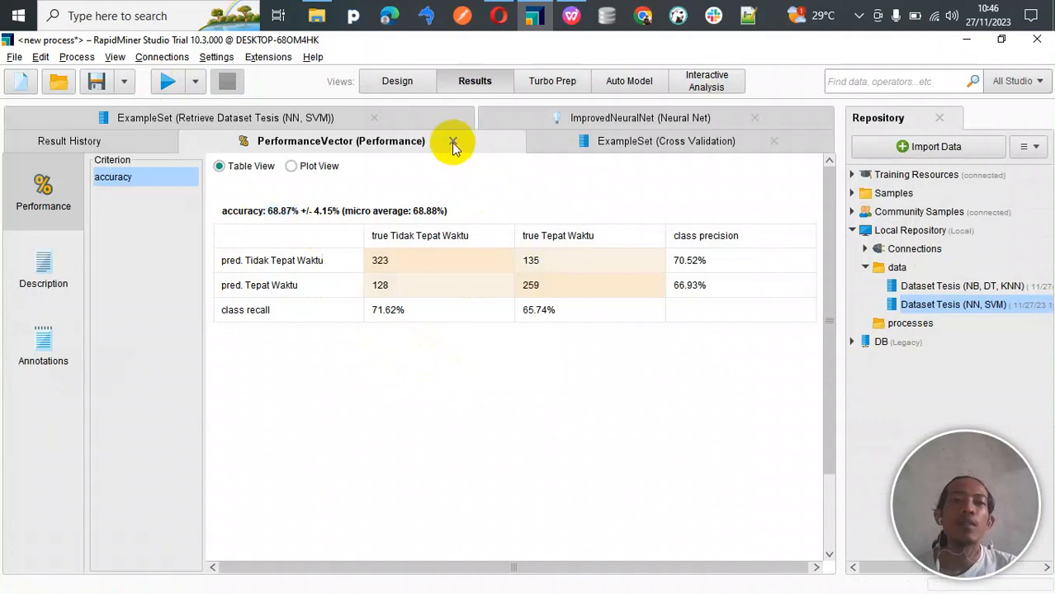
pyautogui.click(452, 142)
pyautogui.click(374, 117)
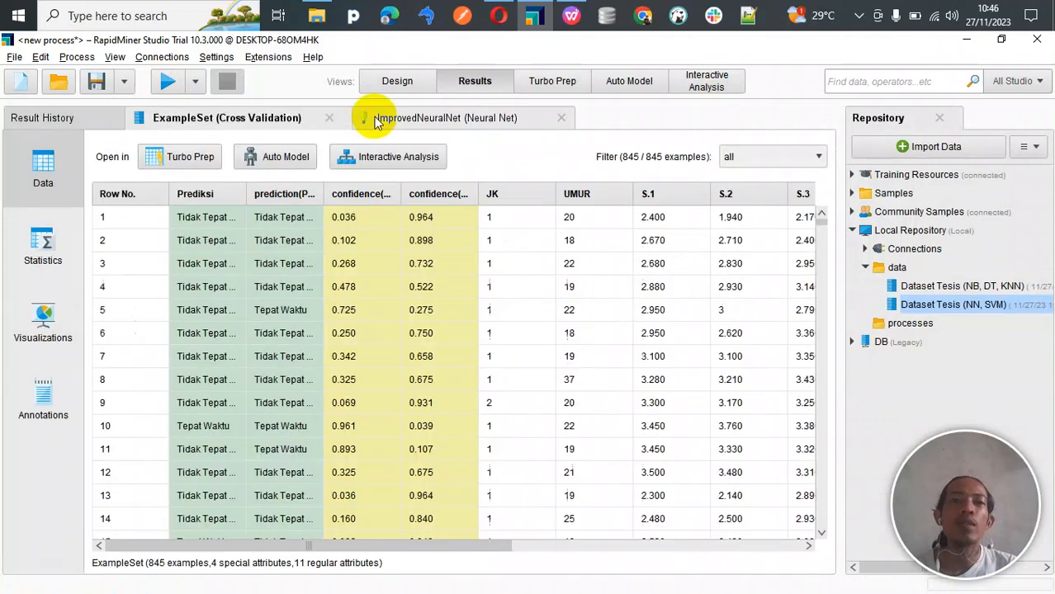
pyautogui.click(328, 120)
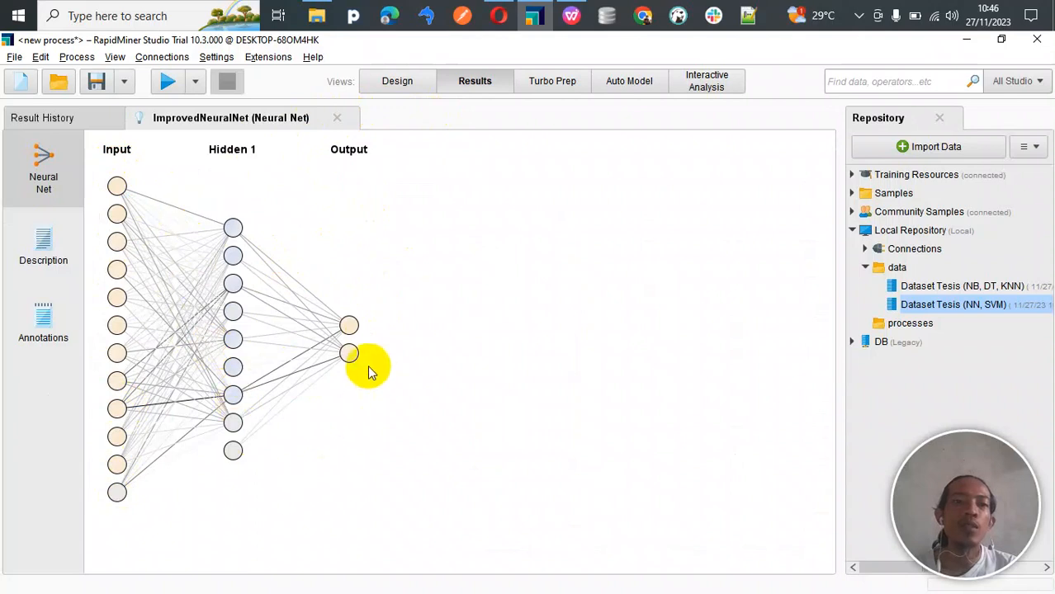
pyautogui.click(339, 119)
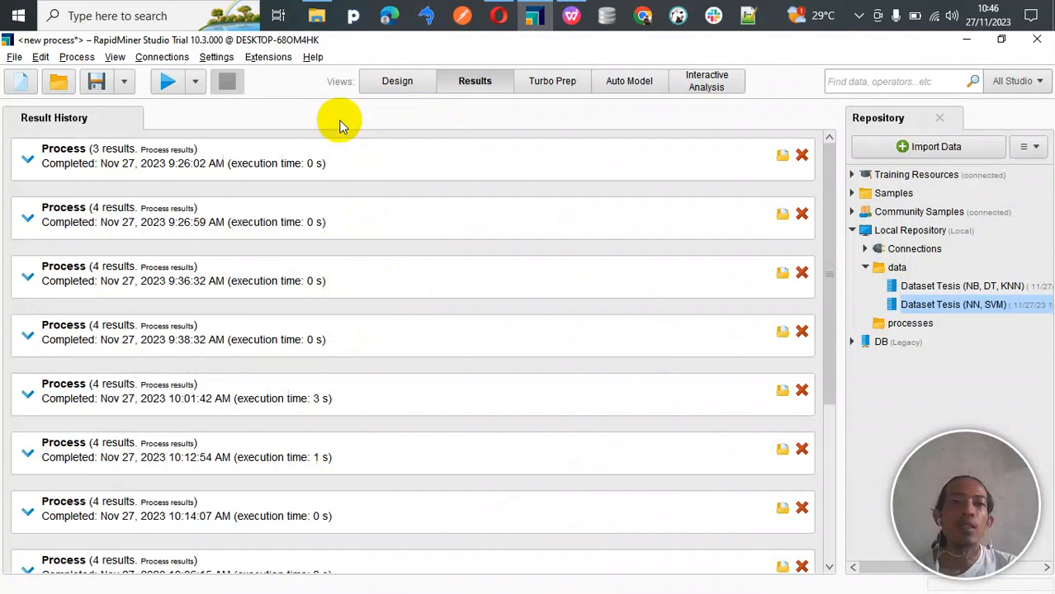
pyautogui.click(376, 85)
# Find the Support Vector Machine operator by searching for suppor and place it below Neural Net in the training area.
pyautogui.scroll(-1, 405, 359)
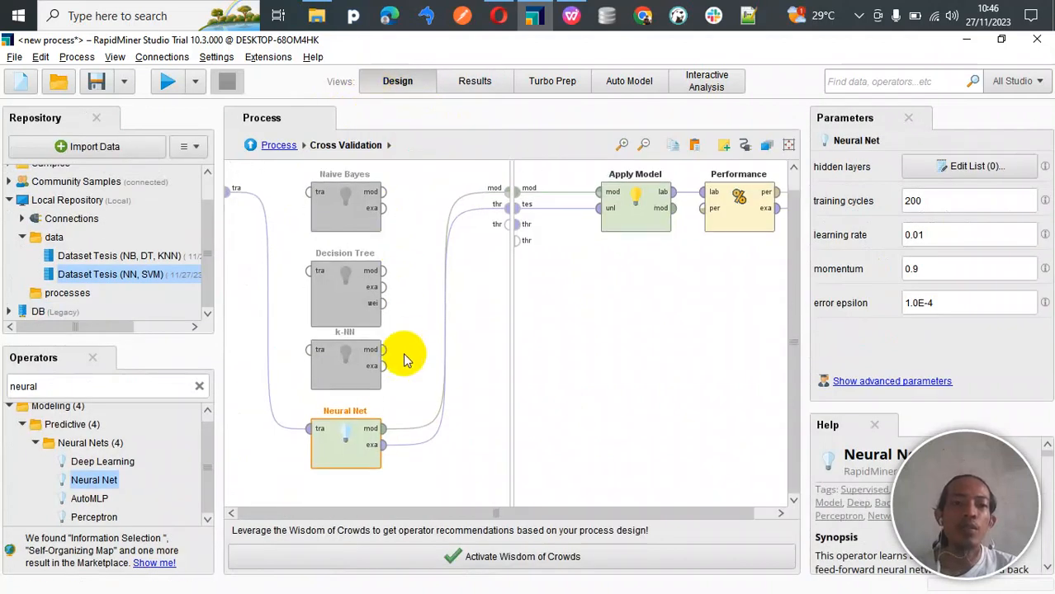
pyautogui.doubleClick(114, 386)
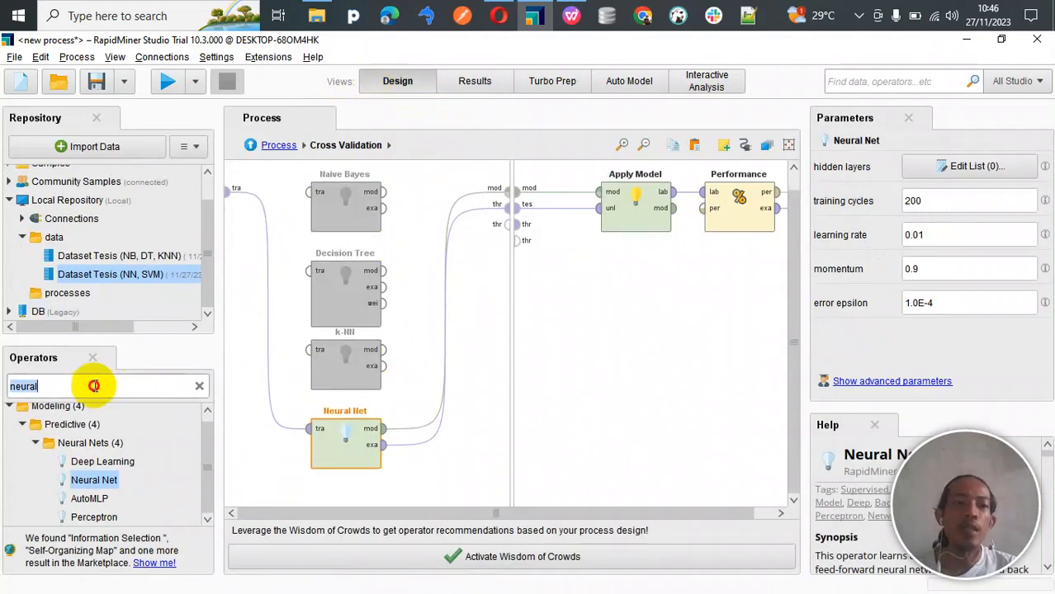
pyautogui.write('suppor')
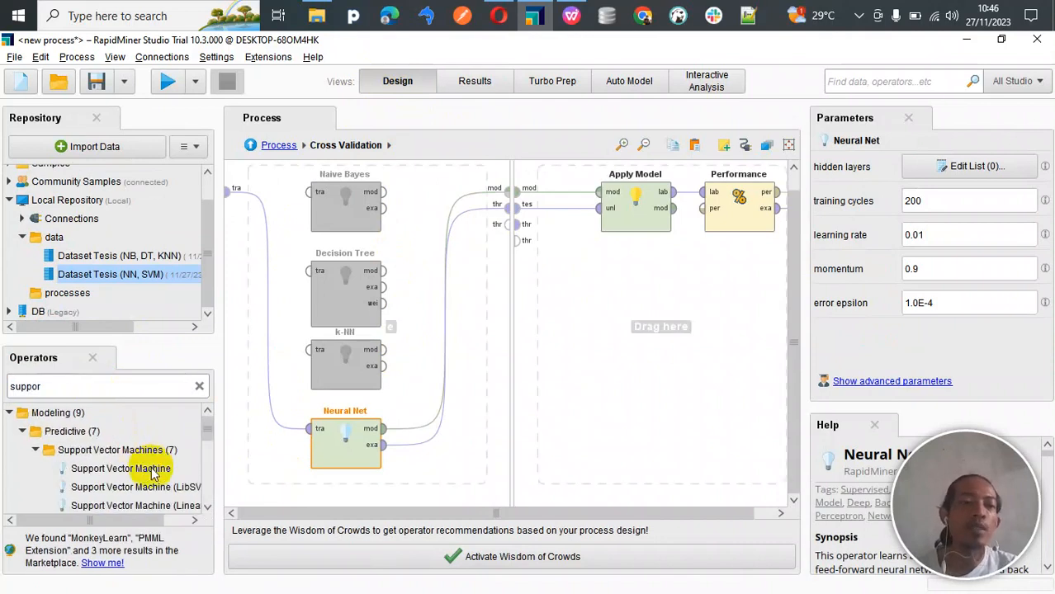
pyautogui.moveTo(148, 468); pyautogui.dragTo(122, 469)
pyautogui.scroll(-2, 124, 469)
pyautogui.scroll(1, 123, 469)
pyautogui.moveTo(112, 447); pyautogui.dragTo(349, 490)
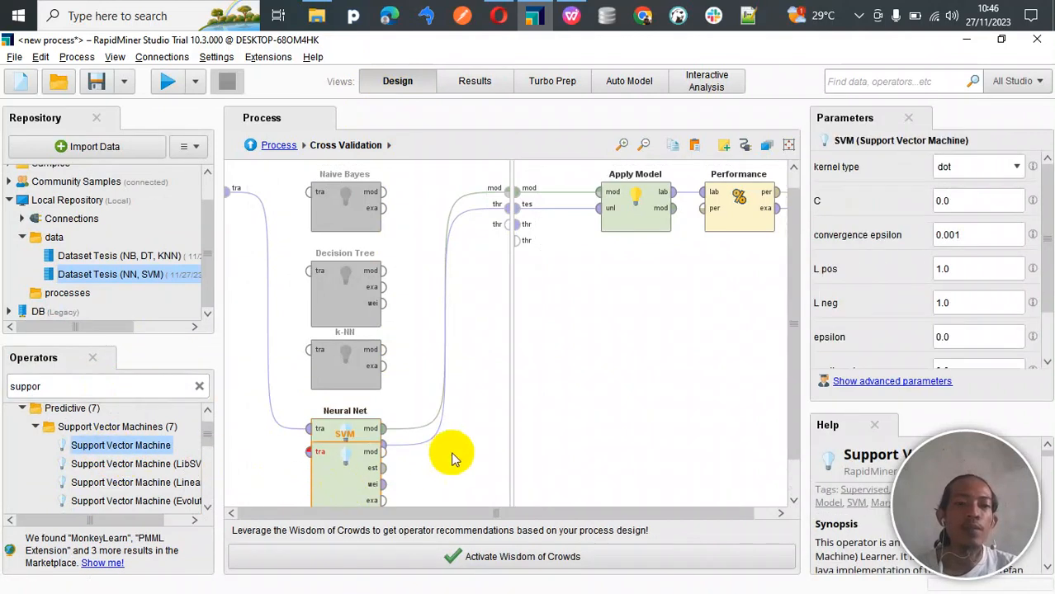
pyautogui.scroll(-1, 454, 455)
pyautogui.moveTo(369, 445); pyautogui.dragTo(337, 476)
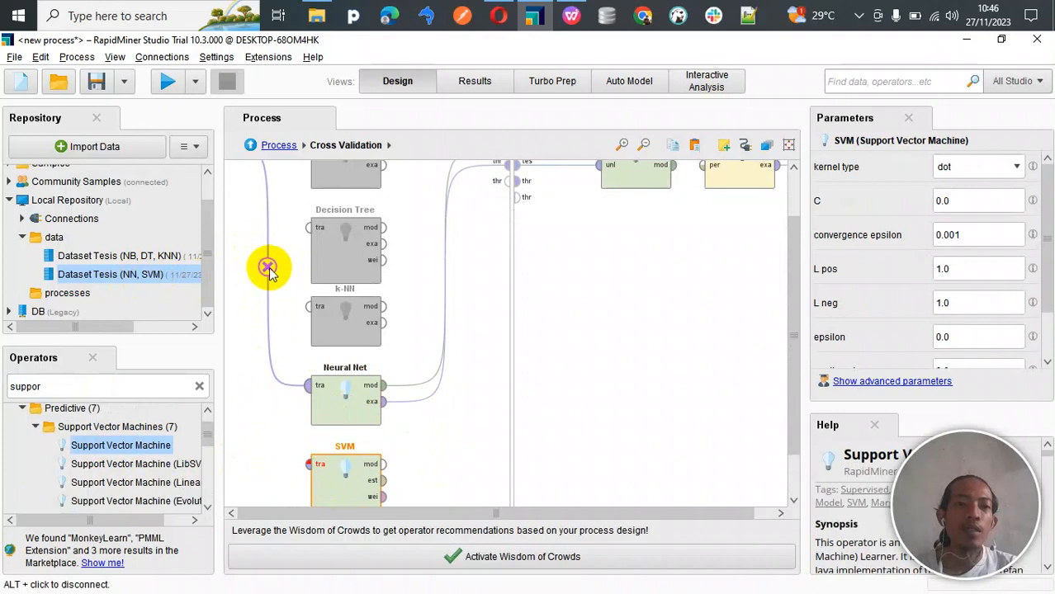
# Reroute the training data from Neural Net to the SVM's tra input and disable the Neural Net operator.
pyautogui.scroll(2, 266, 271)
pyautogui.click(228, 179)
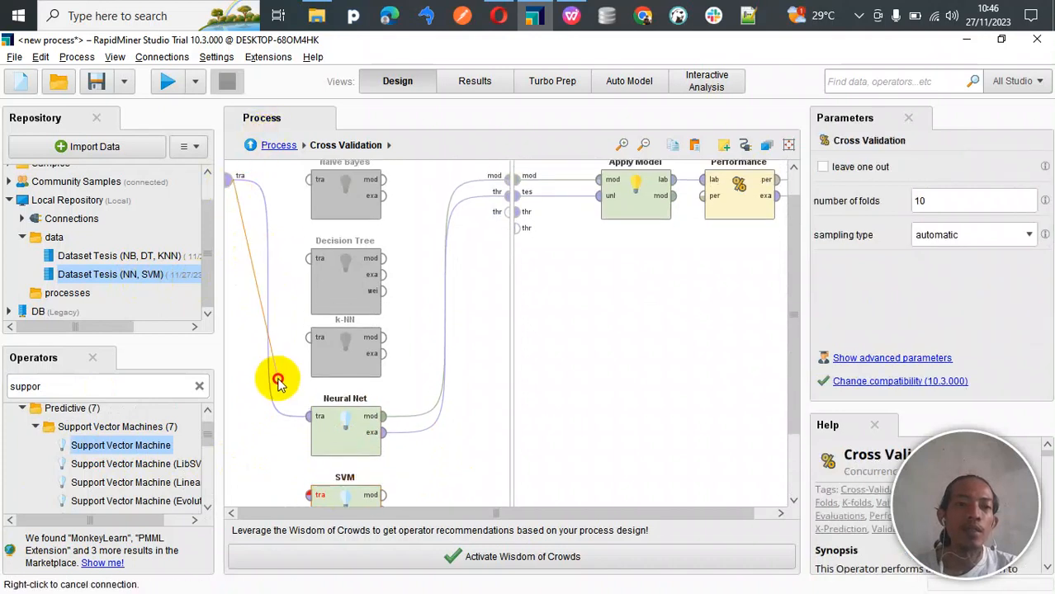
pyautogui.click(309, 494)
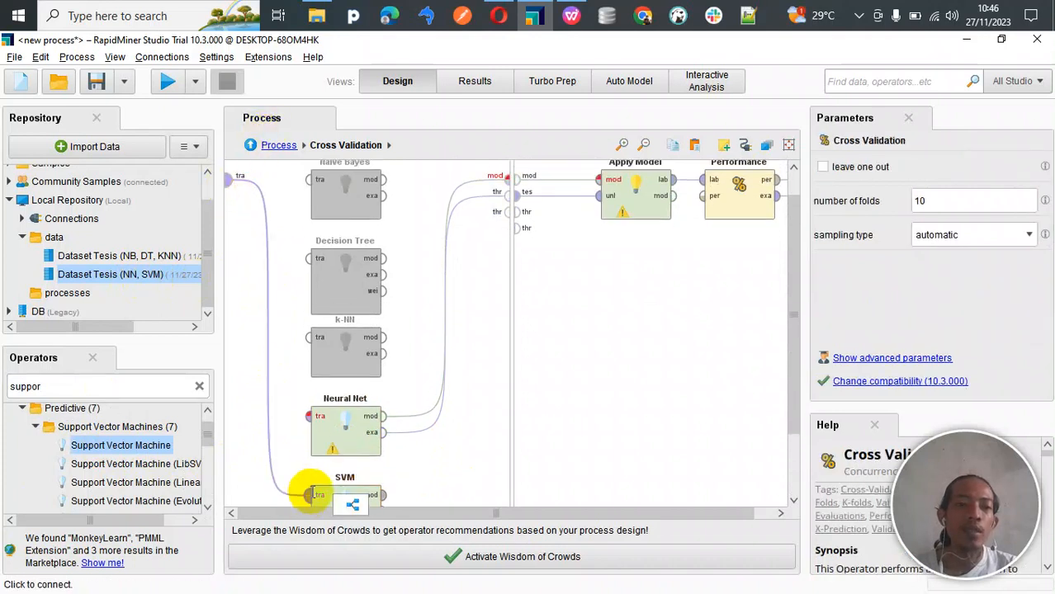
pyautogui.rightClick(342, 442)
pyautogui.click(401, 328)
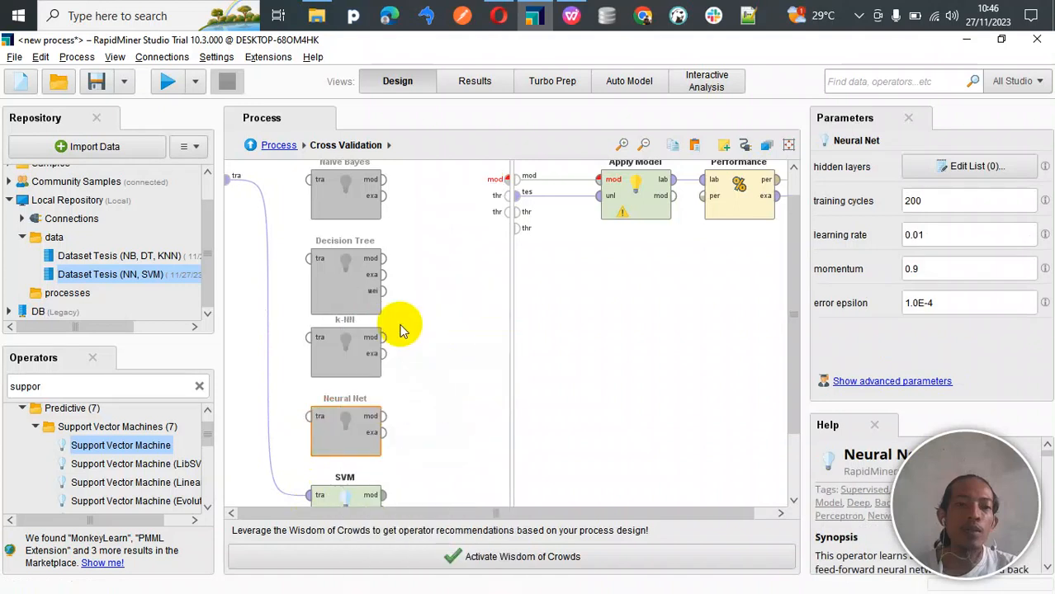
# Connect the SVM's mod output to the model port and its exa output to the first thr port.
pyautogui.scroll(-1, 442, 408)
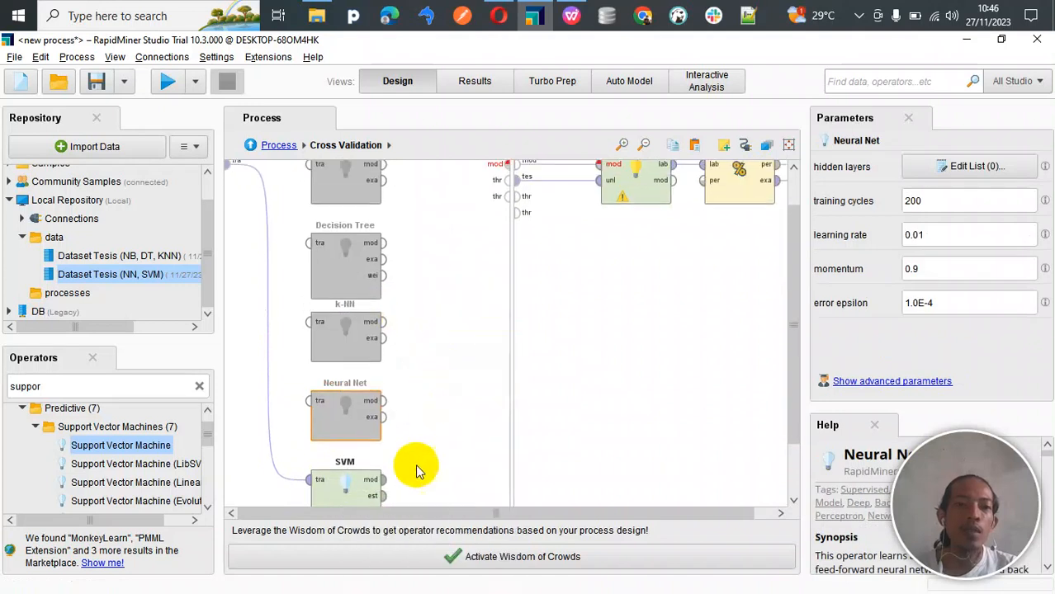
pyautogui.click(384, 479)
pyautogui.scroll(-3, 436, 372)
pyautogui.moveTo(436, 368); pyautogui.dragTo(502, 208)
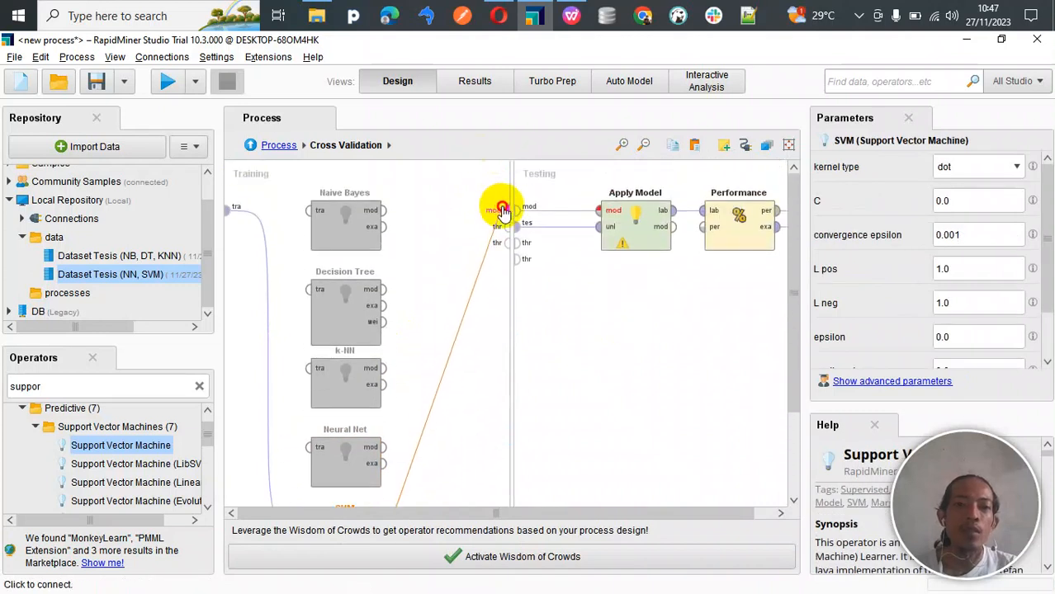
pyautogui.click(502, 208)
pyautogui.scroll(-7, 458, 371)
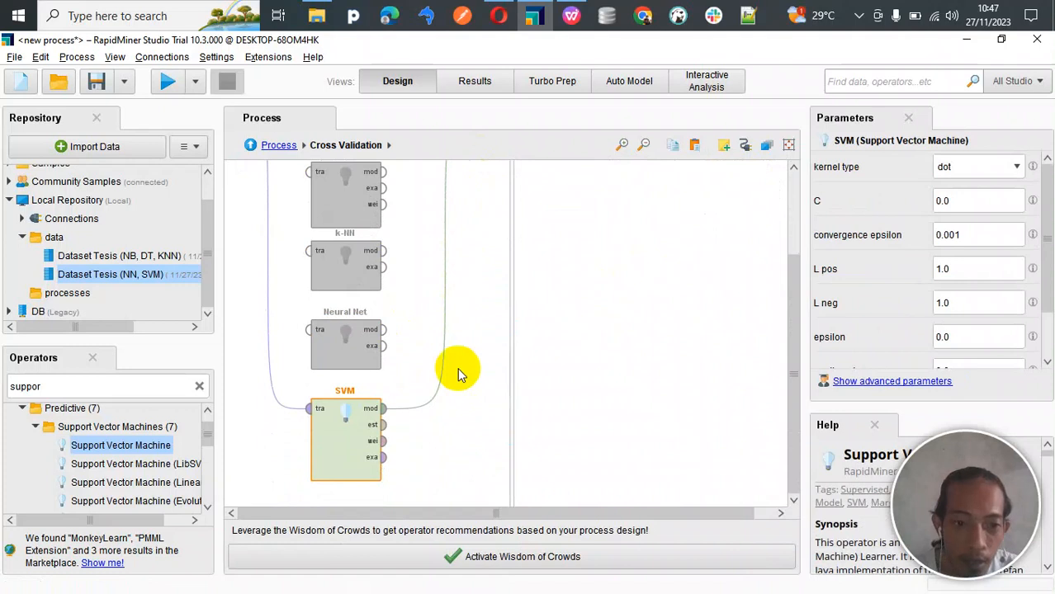
pyautogui.click(385, 458)
pyautogui.moveTo(468, 273); pyautogui.dragTo(501, 232)
pyautogui.click(501, 235)
pyautogui.scroll(-3, 483, 358)
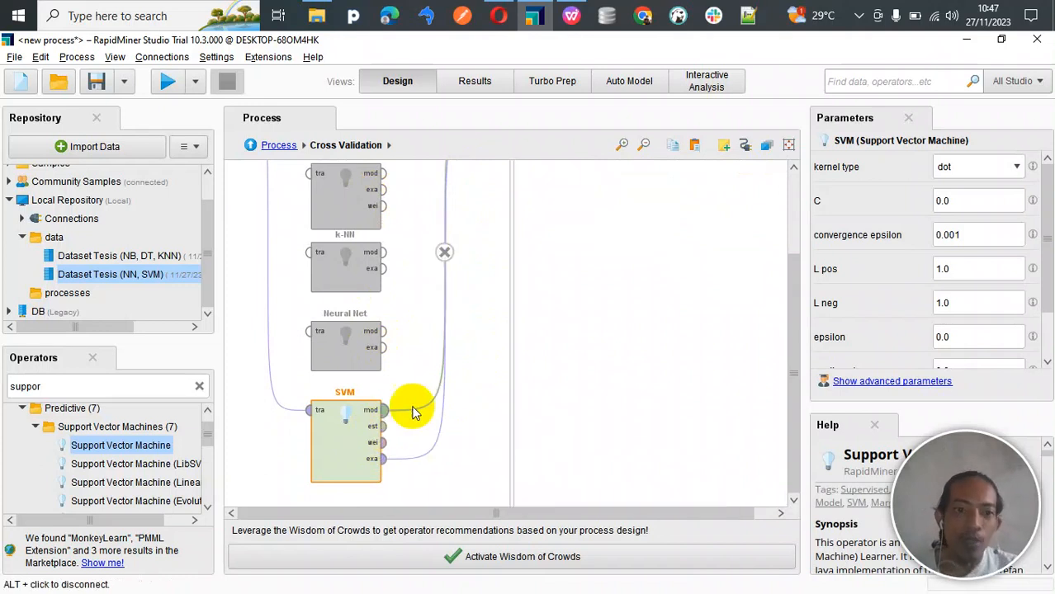
pyautogui.scroll(3, 471, 379)
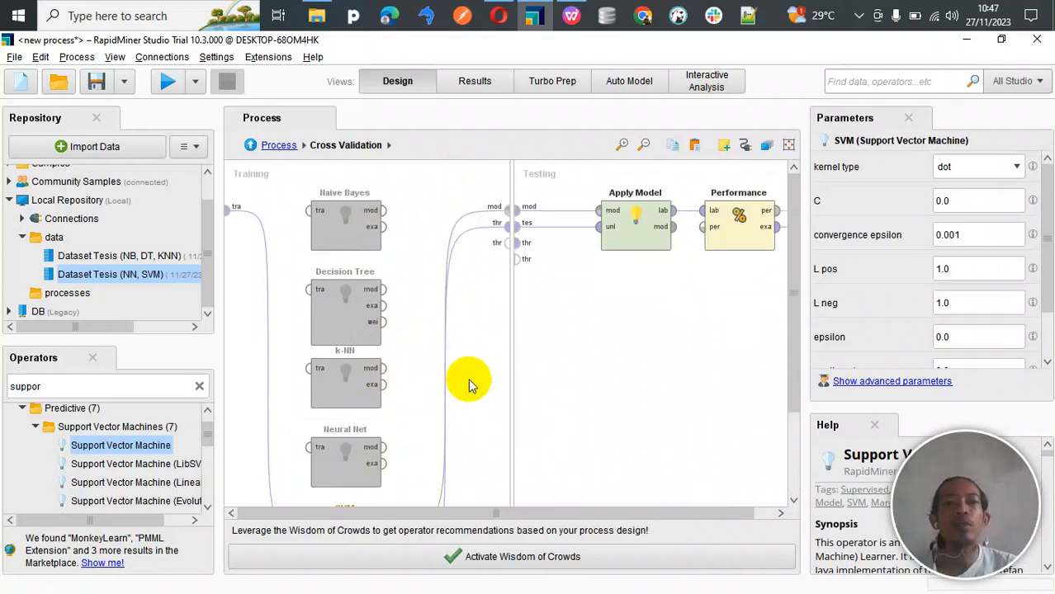
# Run the process with SVM and examine the accuracy in the performance result.
pyautogui.click(186, 81)
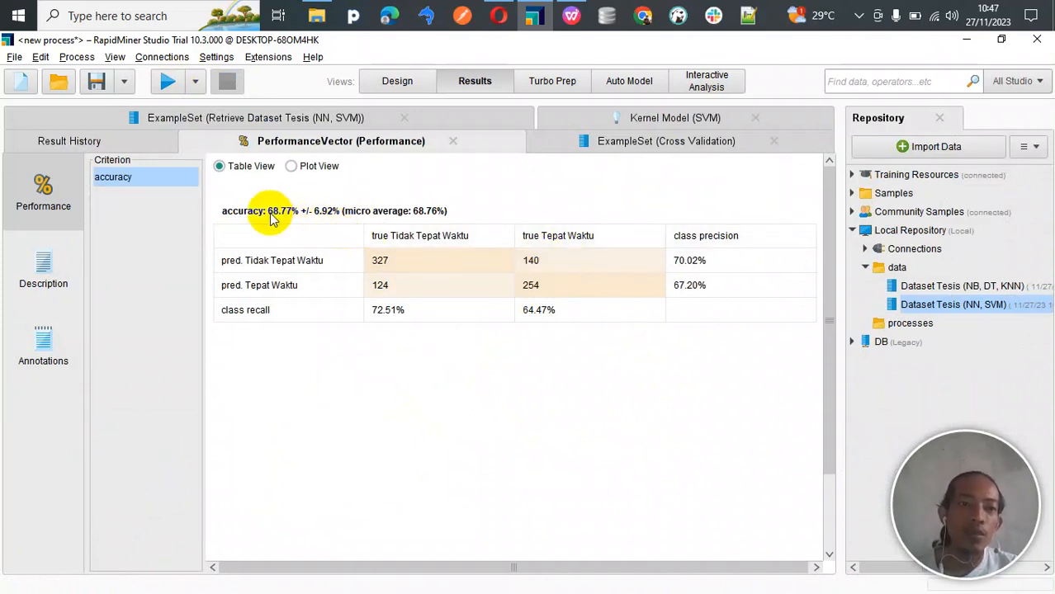
pyautogui.moveTo(299, 212); pyautogui.dragTo(259, 213)
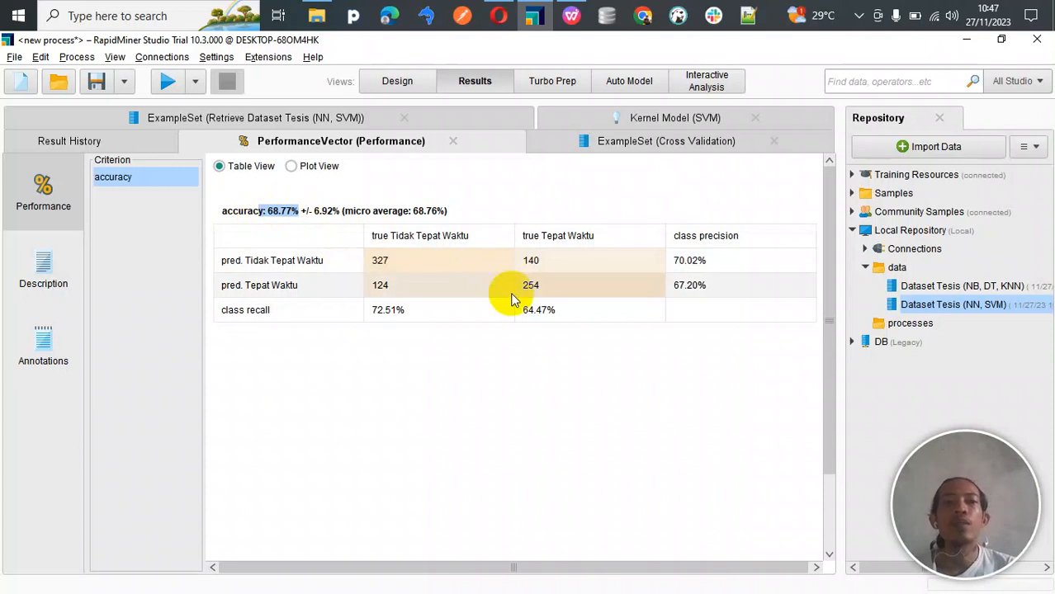
pyautogui.click(520, 382)
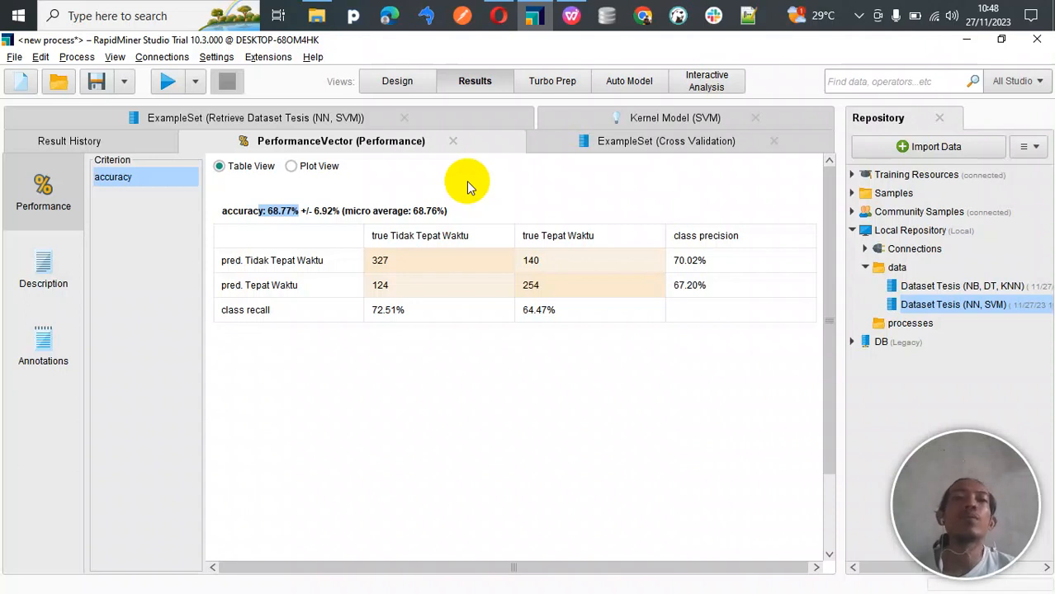
# Return to the process design and go up from the Cross Validation subprocess to the top-level process.
pyautogui.click(394, 79)
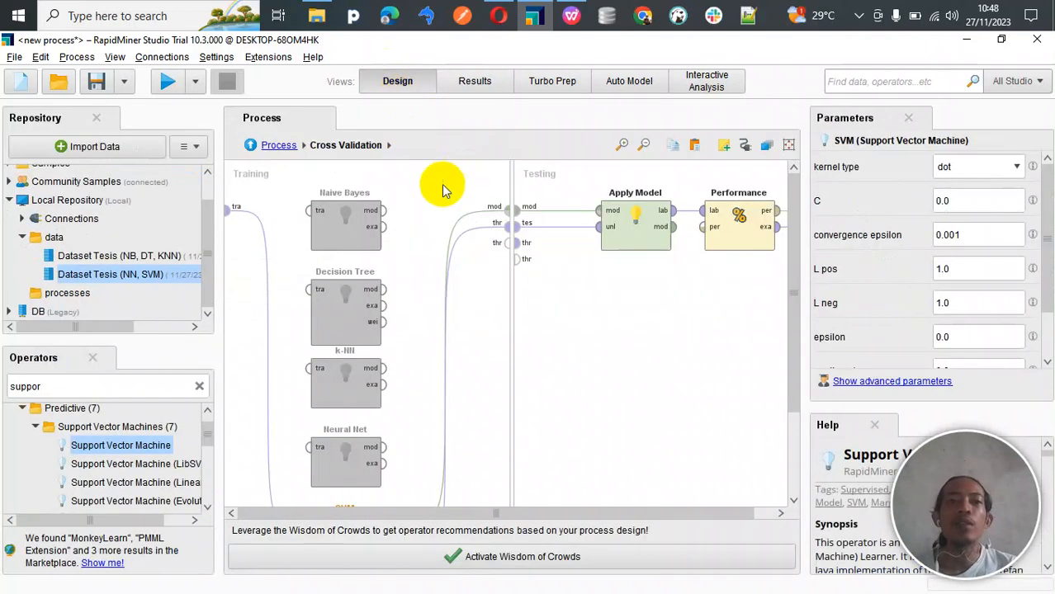
pyautogui.click(250, 145)
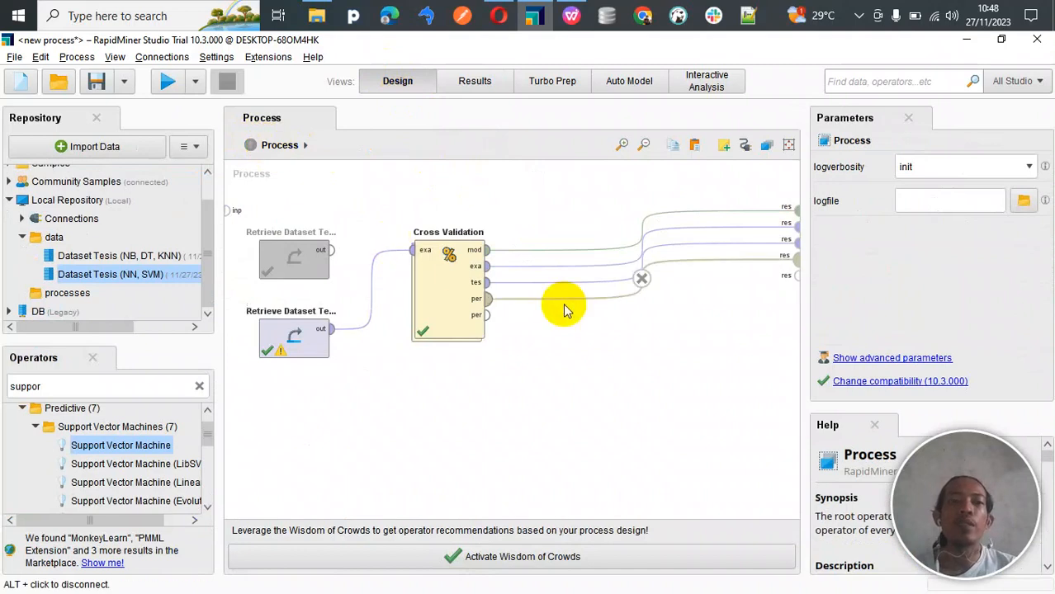